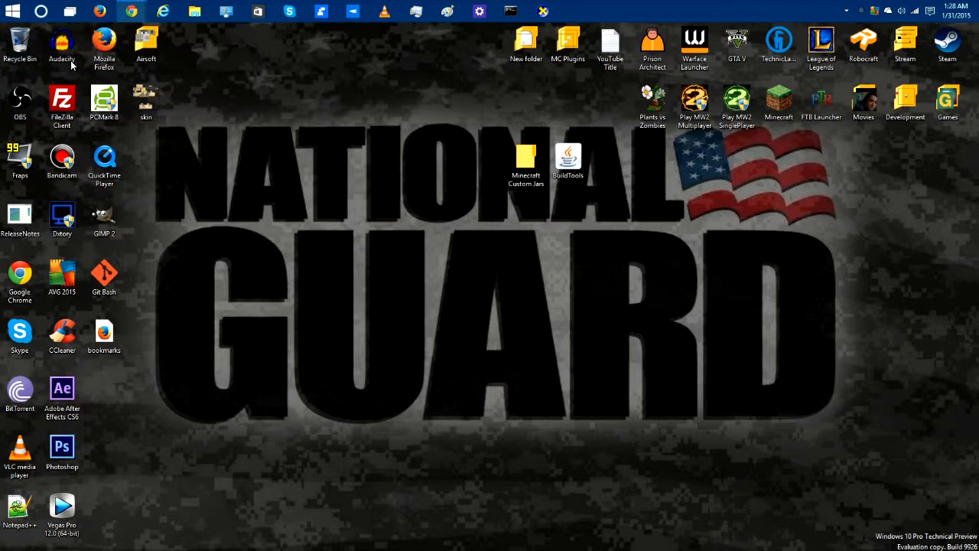
Step: Switch to Chrome, check the Triangle server's running status and open its version settings
{"action": "left_click", "coordinate": [131, 11]}
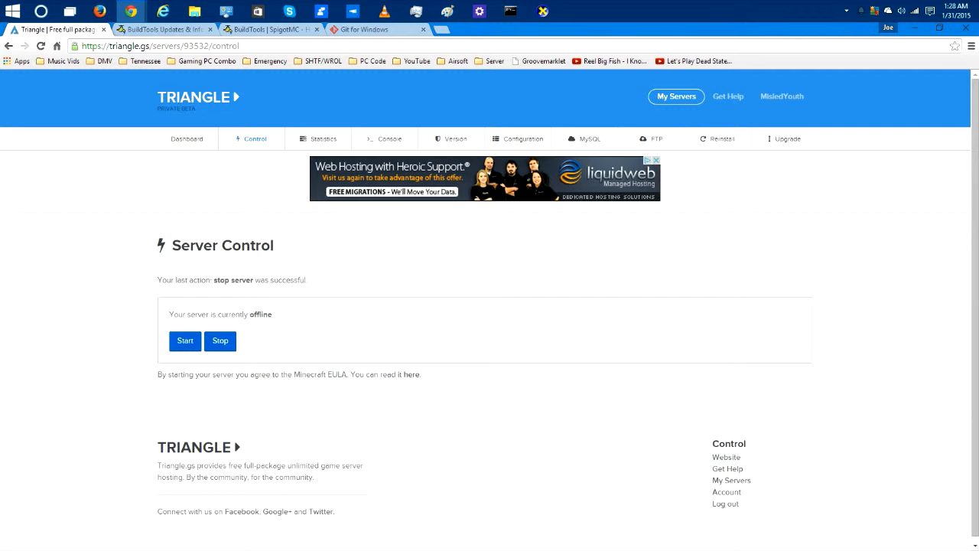
{"action": "left_click_drag", "start_coordinate": [216, 314], "coordinate": [272, 315]}
{"action": "left_click", "coordinate": [251, 314]}
{"action": "left_click", "coordinate": [455, 140]}
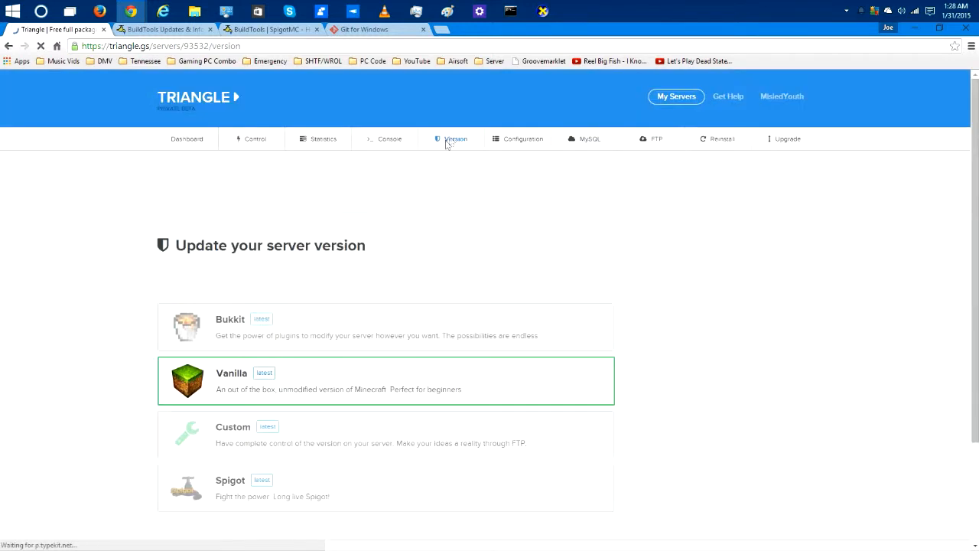
{"action": "scroll", "coordinate": [334, 252], "scroll_direction": "down", "scroll_amount": 3}
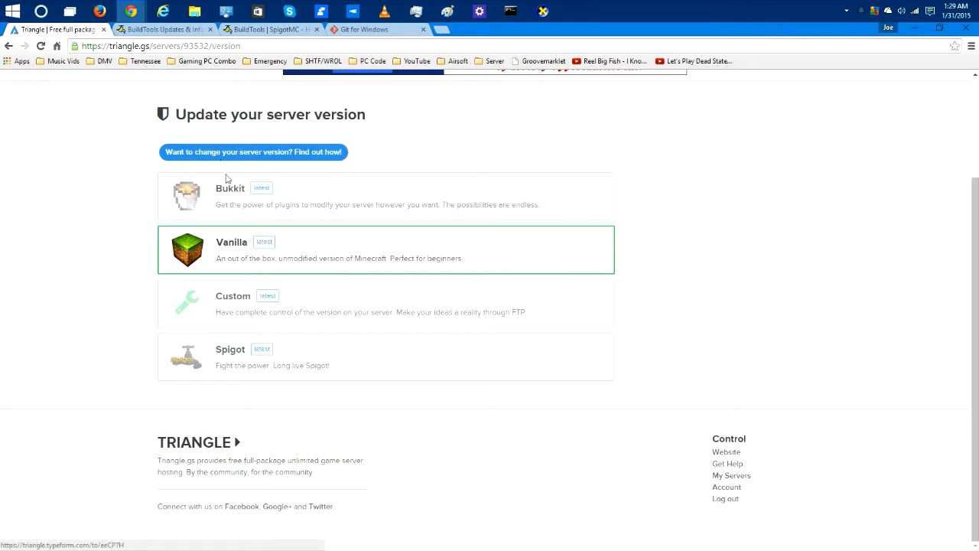
Step: View and close the guide on changing versions, and update the server to the Custom version
{"action": "left_click", "coordinate": [215, 153]}
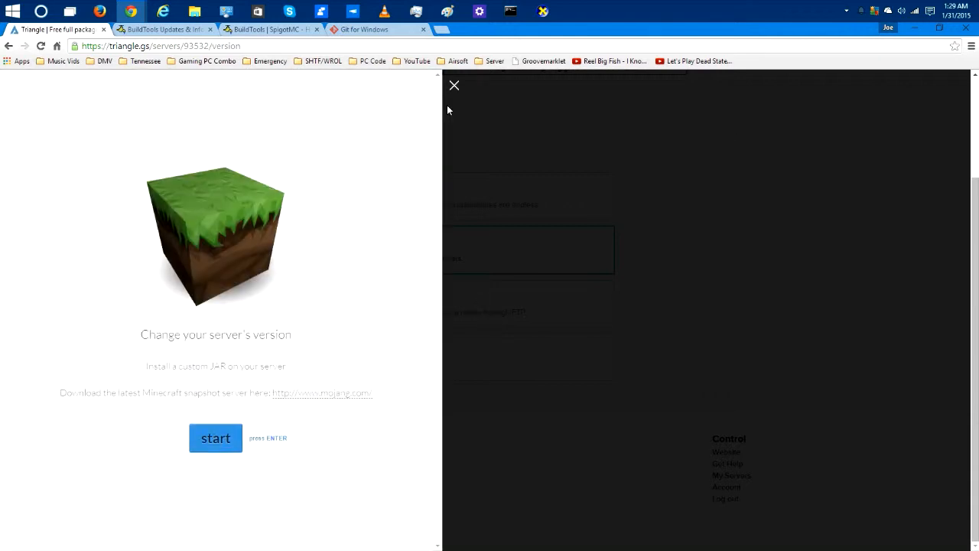
{"action": "left_click", "coordinate": [454, 86]}
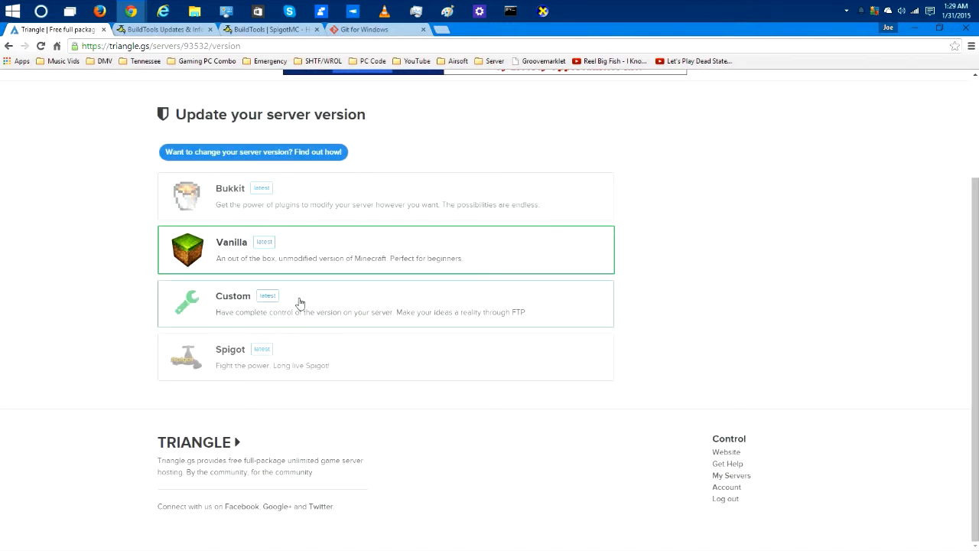
{"action": "left_click", "coordinate": [300, 303]}
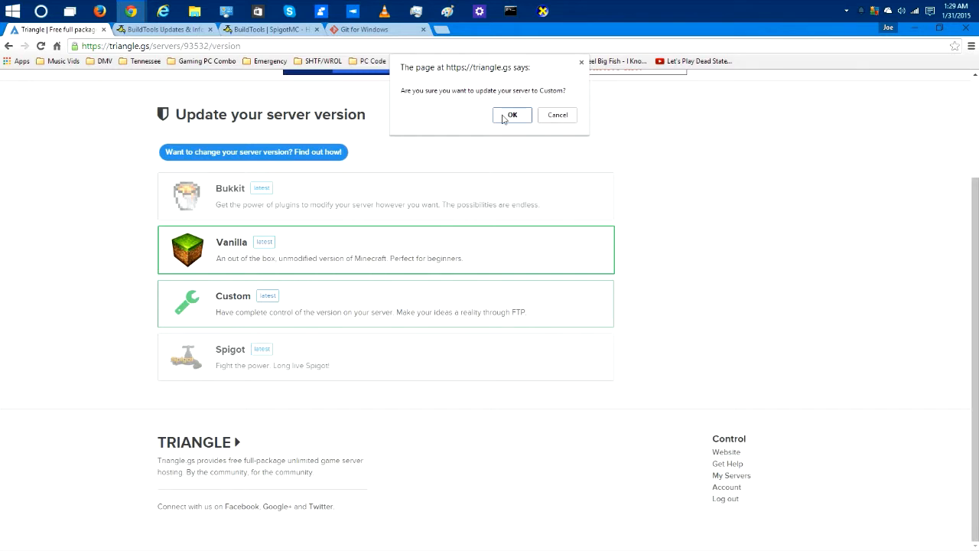
{"action": "left_click", "coordinate": [505, 116]}
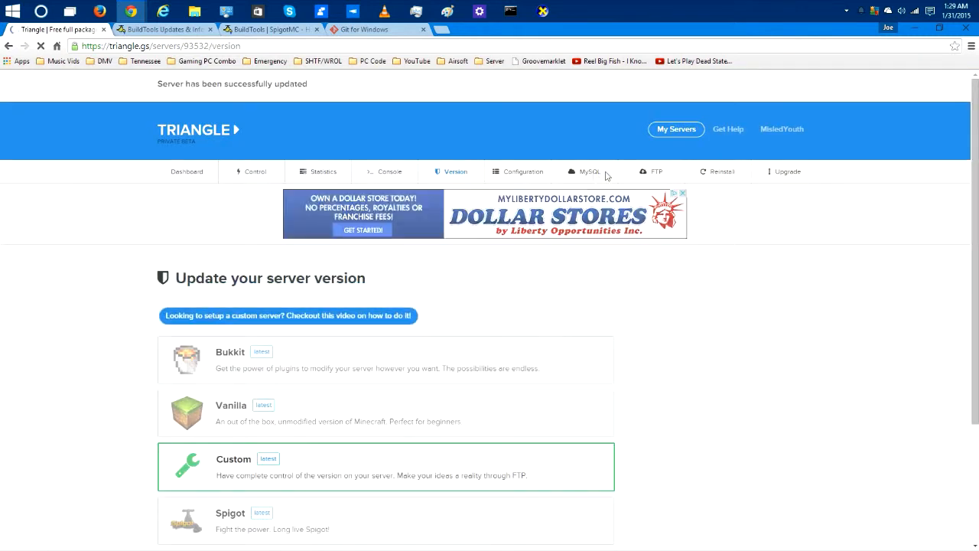
Step: Create a new FTP account for the server with the prefilled username and enter its password
{"action": "left_click", "coordinate": [656, 172]}
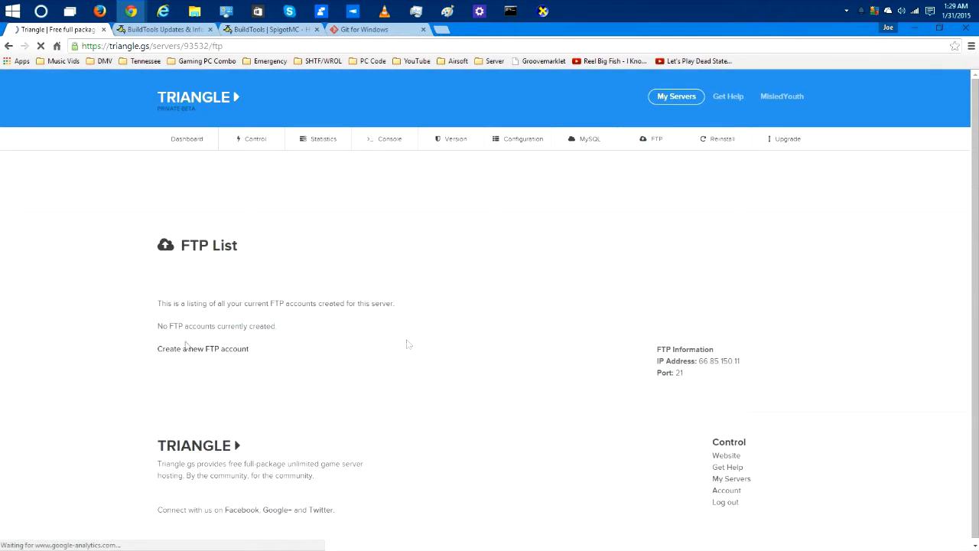
{"action": "left_click", "coordinate": [195, 351]}
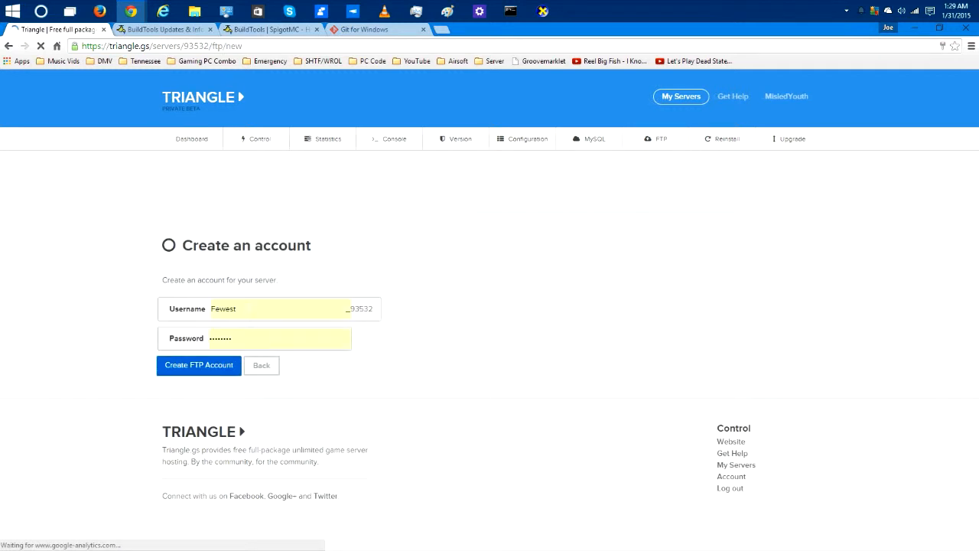
{"action": "left_click", "coordinate": [252, 310]}
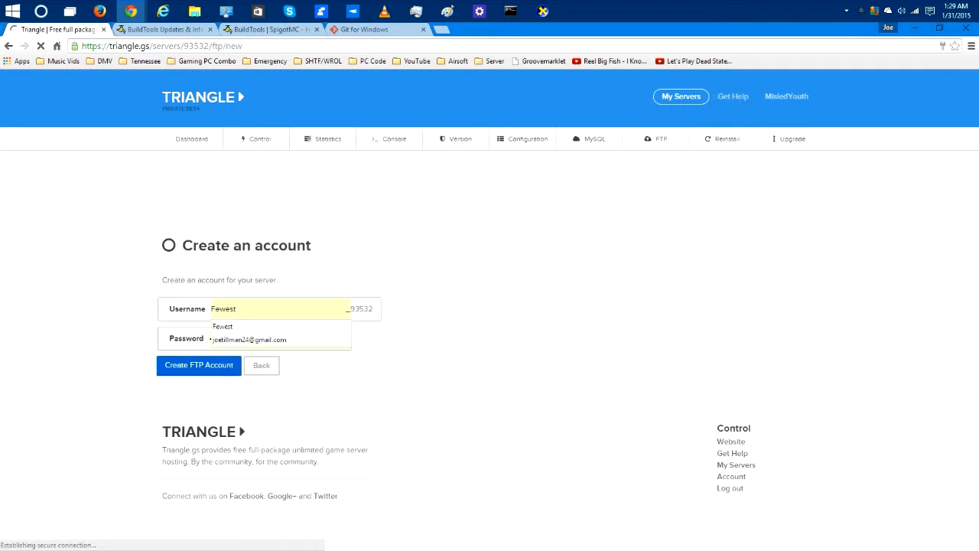
{"action": "left_click", "coordinate": [170, 339]}
{"action": "type", "text": "***"}
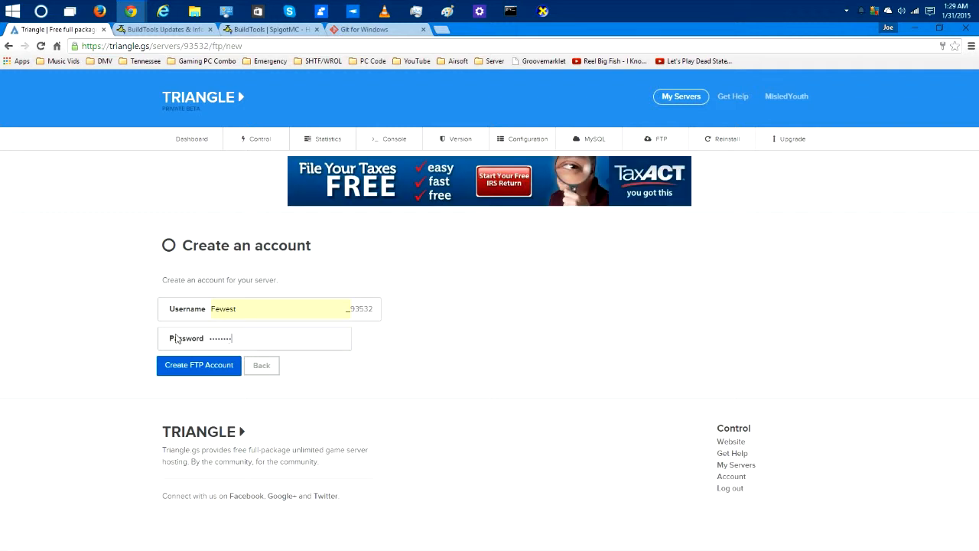
{"action": "left_click", "coordinate": [235, 367]}
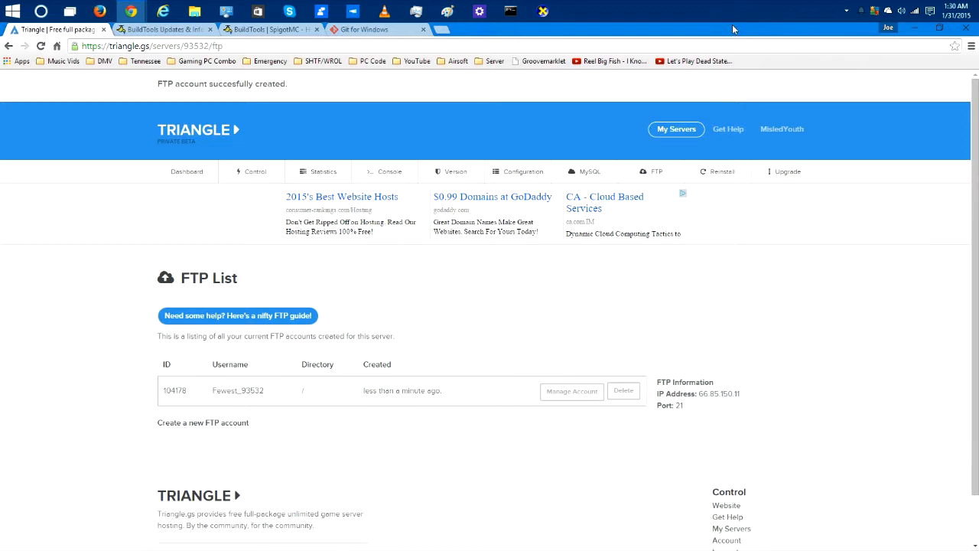
Step: Examine the requirements and the instructions for installing Git and running BuildTools in the SpigotMC BuildTools thread
{"action": "left_click", "coordinate": [151, 32]}
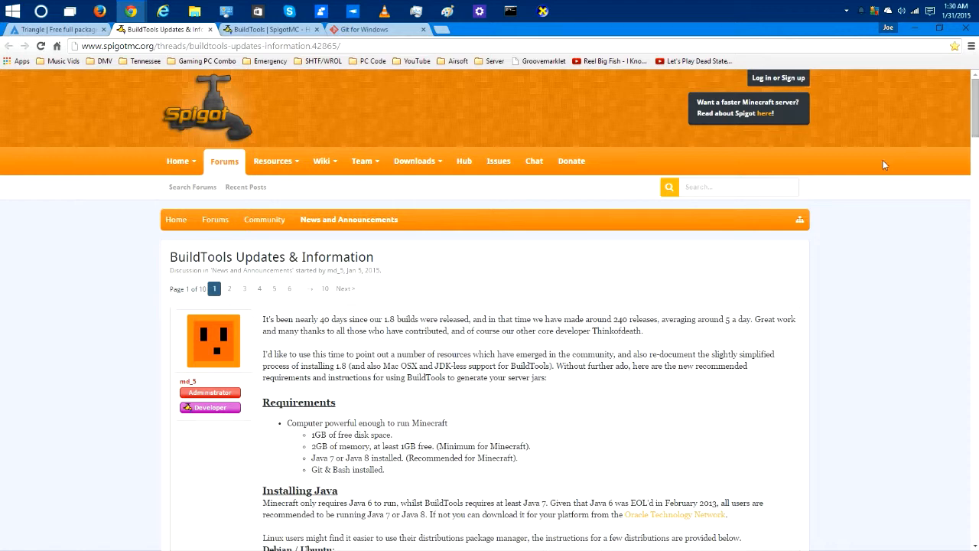
{"action": "scroll", "coordinate": [490, 306], "scroll_direction": "down", "scroll_amount": 2}
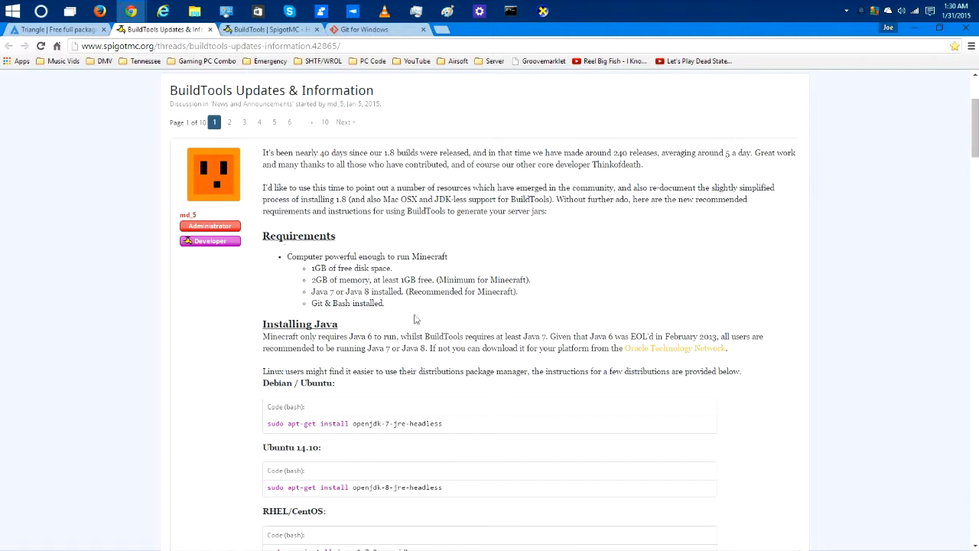
{"action": "scroll", "coordinate": [295, 256], "scroll_direction": "down", "scroll_amount": 2}
{"action": "scroll", "coordinate": [353, 240], "scroll_direction": "down", "scroll_amount": 1}
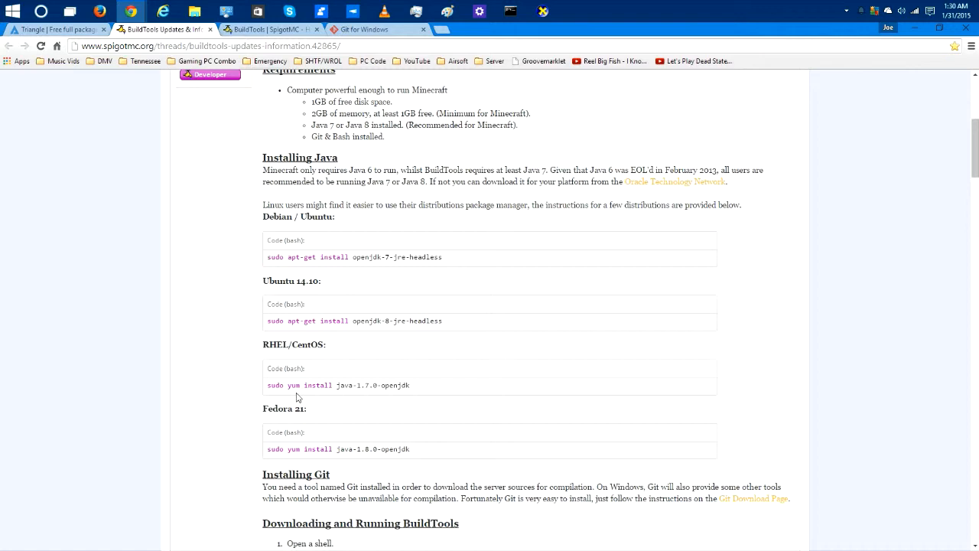
{"action": "scroll", "coordinate": [976, 144], "scroll_direction": "down", "scroll_amount": 1}
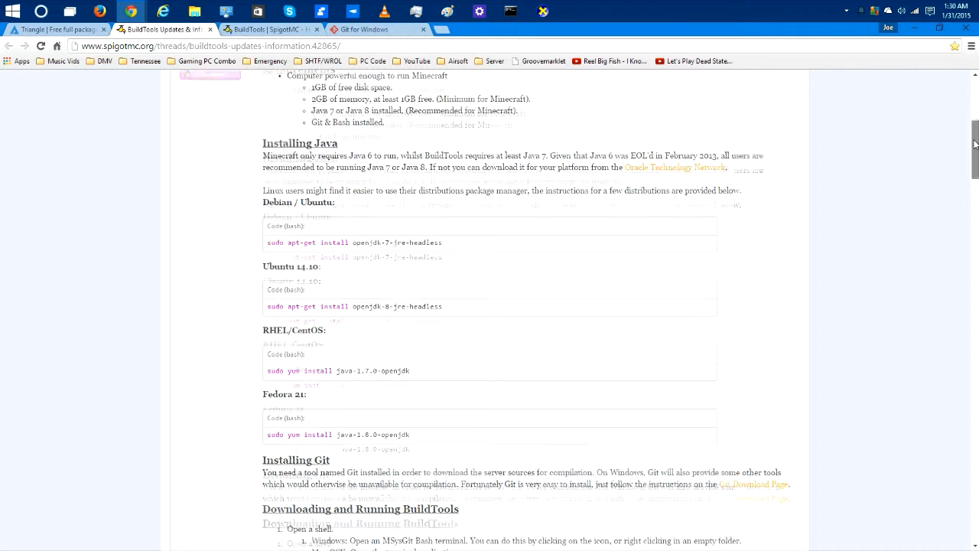
{"action": "left_click_drag", "start_coordinate": [975, 143], "coordinate": [975, 176]}
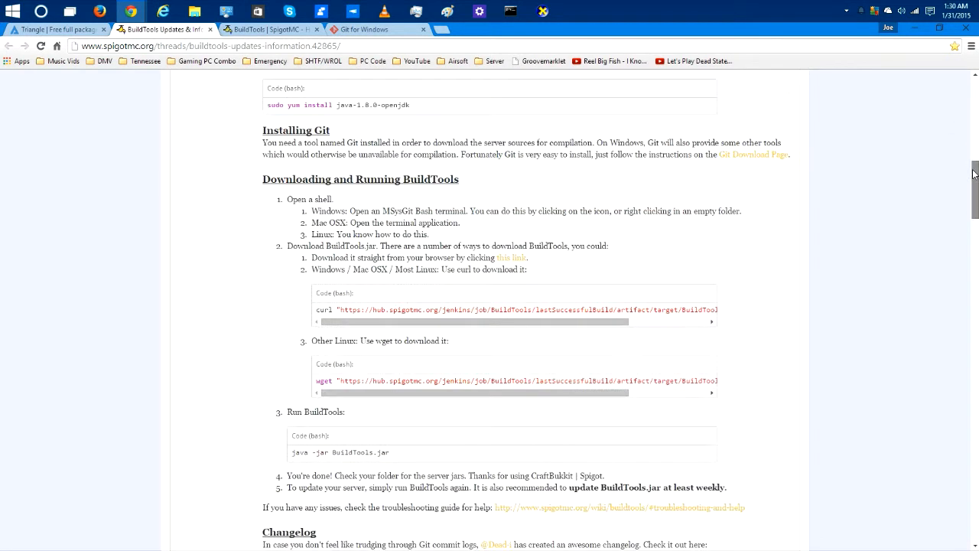
{"action": "scroll", "coordinate": [387, 131], "scroll_direction": "down", "scroll_amount": 1}
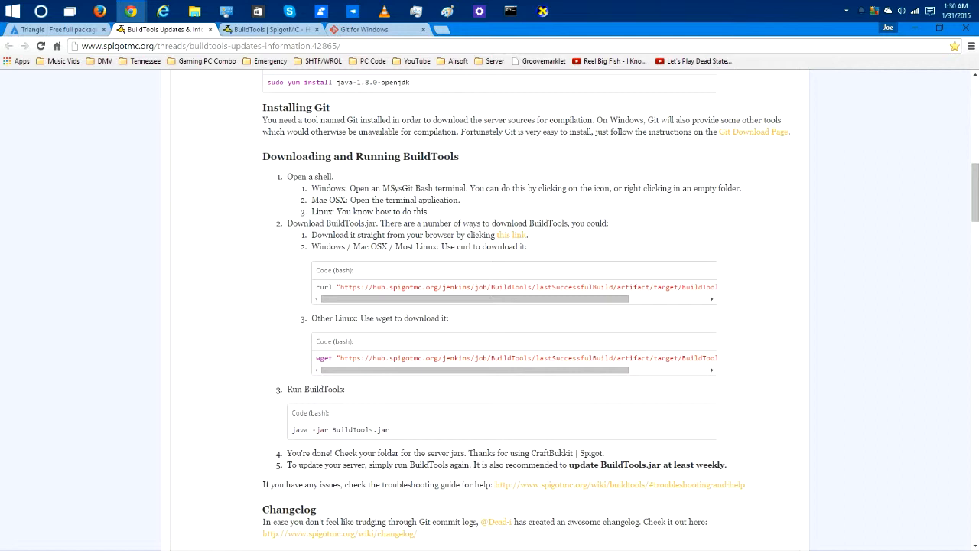
Step: Download the Git for Windows 1.9.5 installer from msysgit.github.io and launch it
{"action": "left_click", "coordinate": [360, 30]}
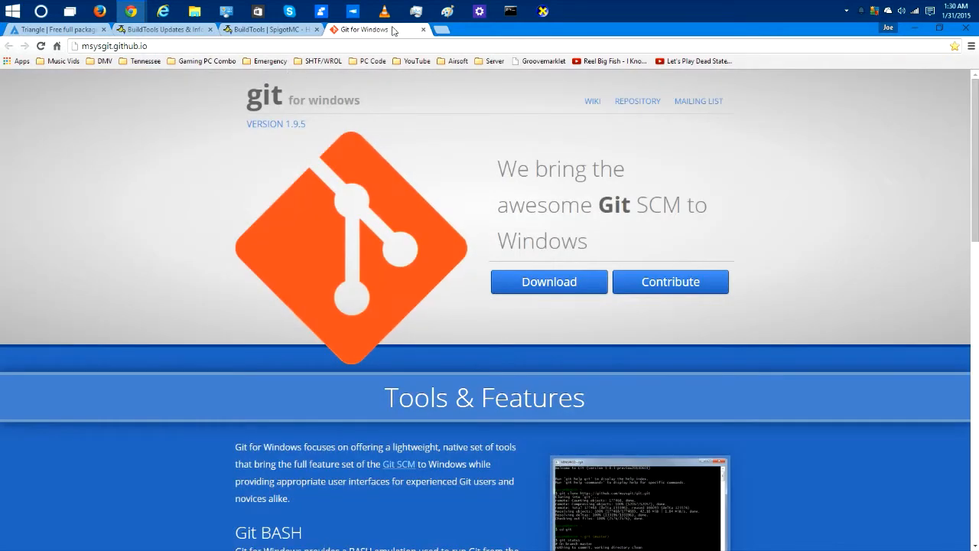
{"action": "left_click", "coordinate": [570, 280]}
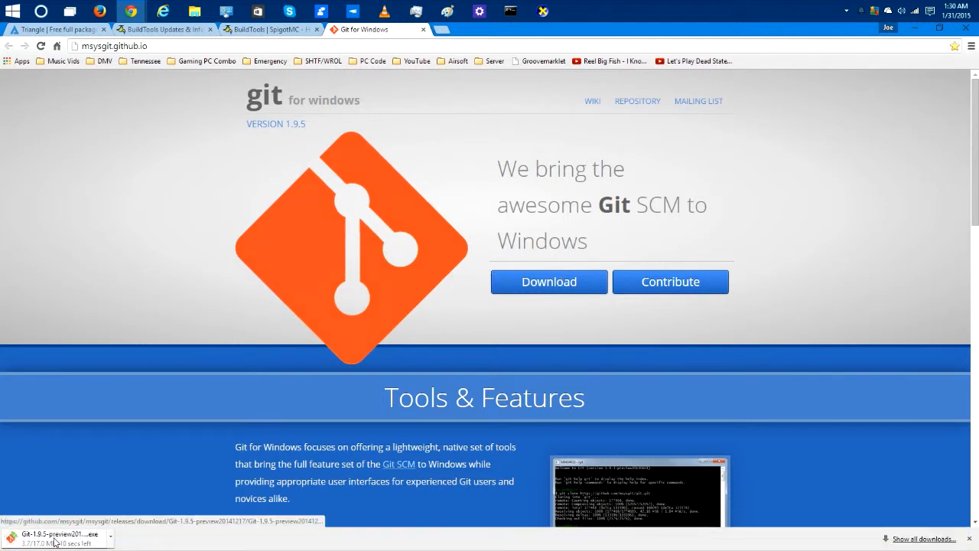
{"action": "left_click", "coordinate": [55, 542]}
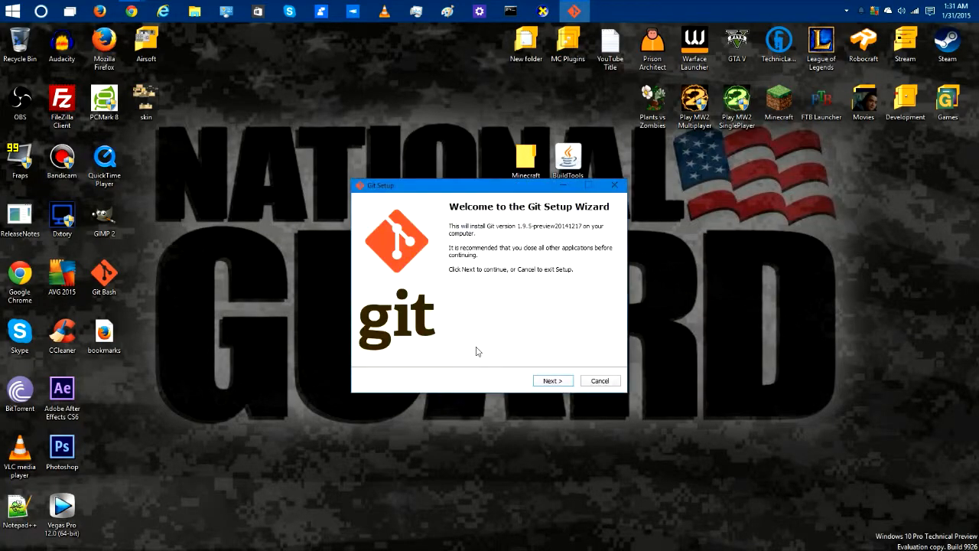
Step: Proceed past the Git setup licence and select the components, keeping the additional desktop icon enabled
{"action": "left_click", "coordinate": [563, 384]}
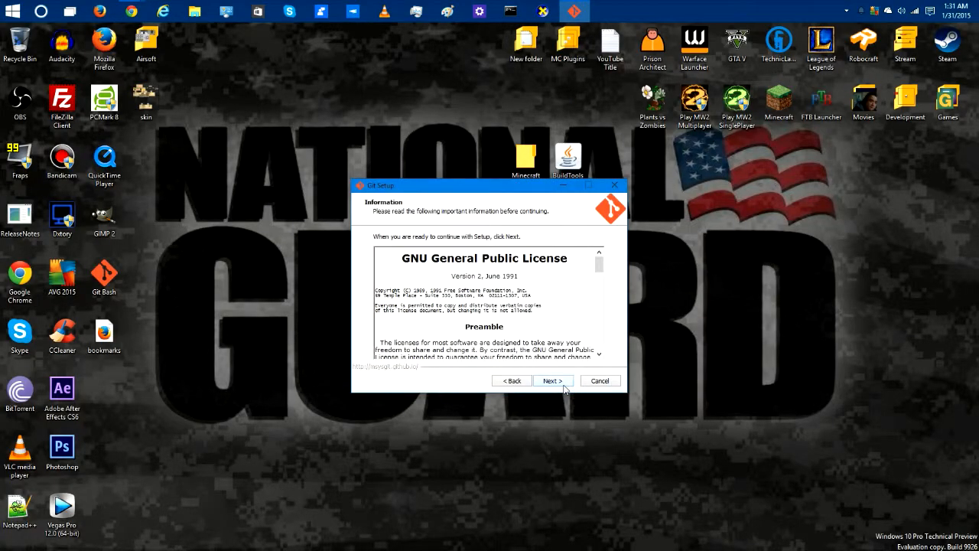
{"action": "left_click", "coordinate": [560, 387]}
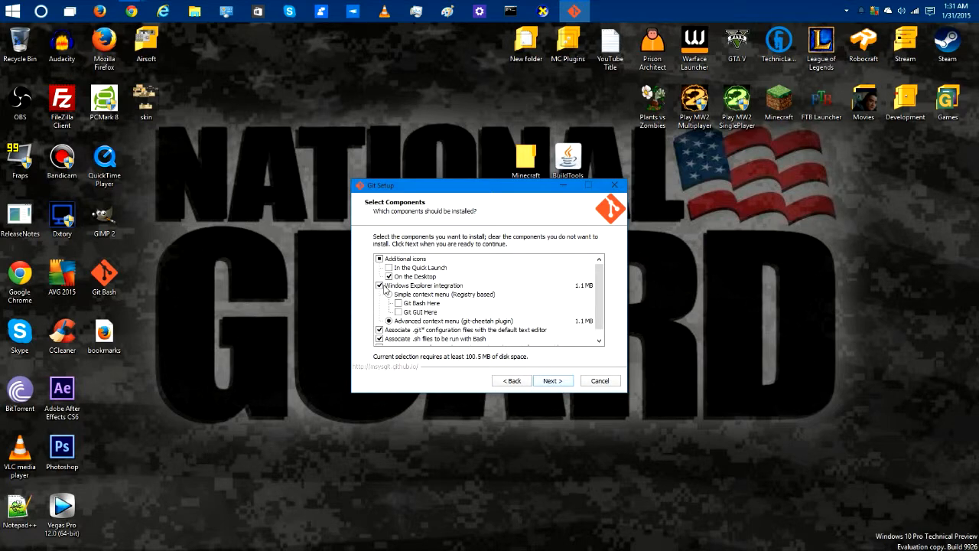
{"action": "left_click", "coordinate": [389, 276]}
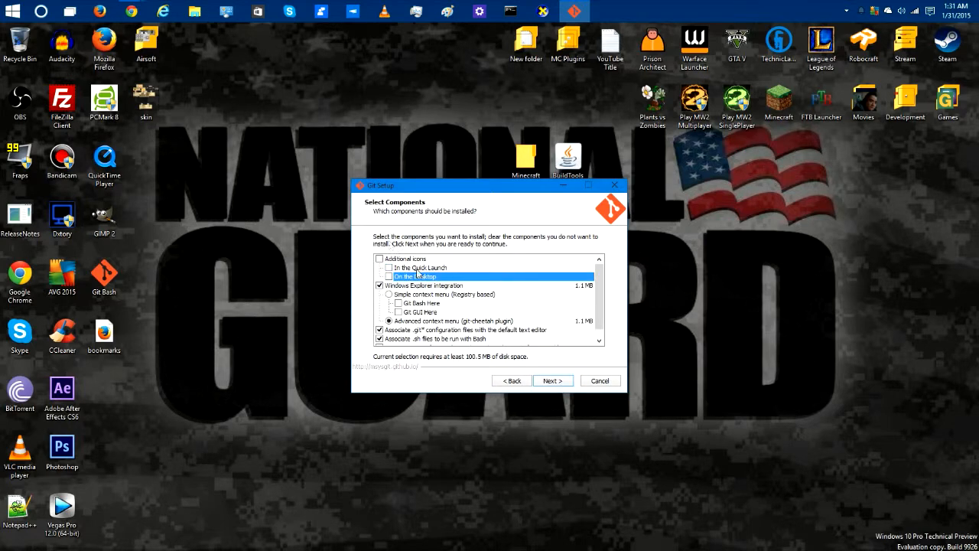
{"action": "left_click", "coordinate": [414, 260]}
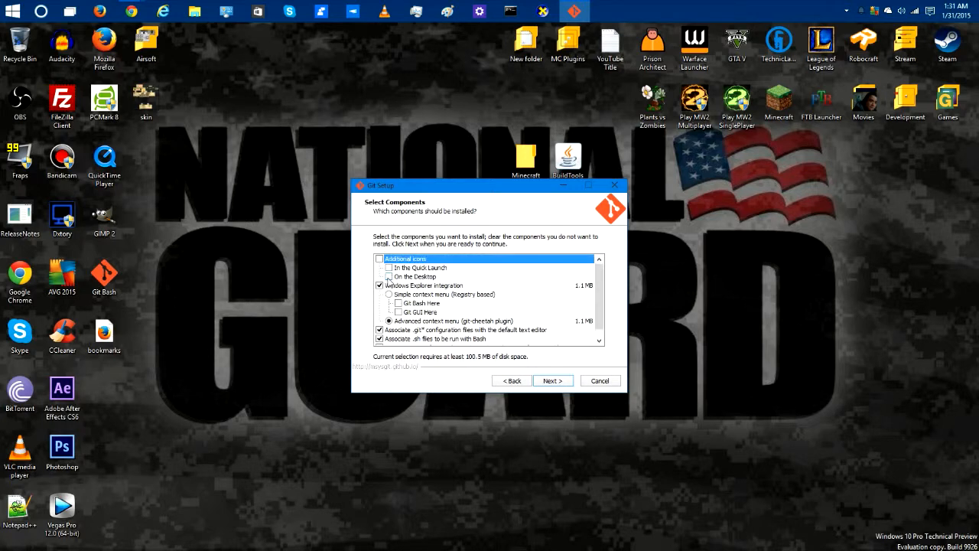
{"action": "left_click", "coordinate": [390, 277]}
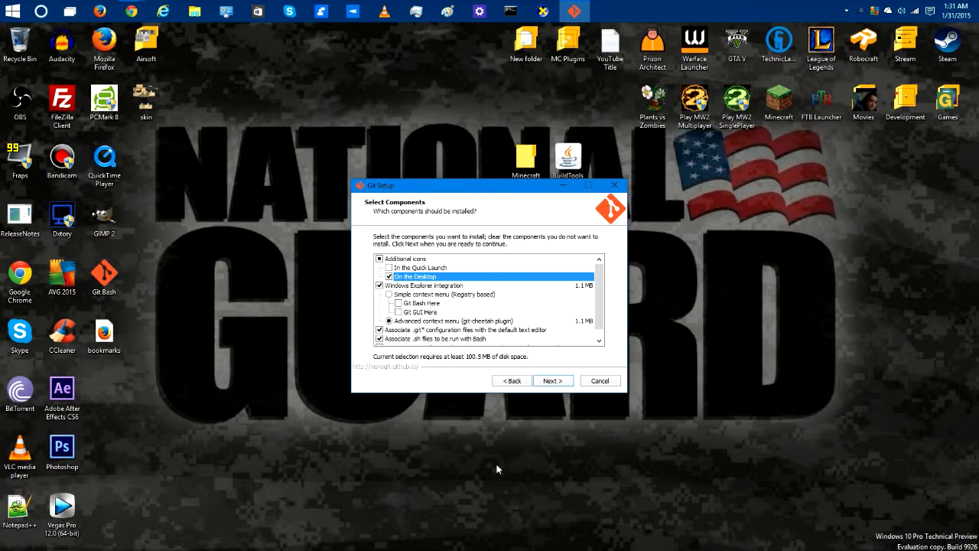
{"action": "left_click", "coordinate": [547, 381]}
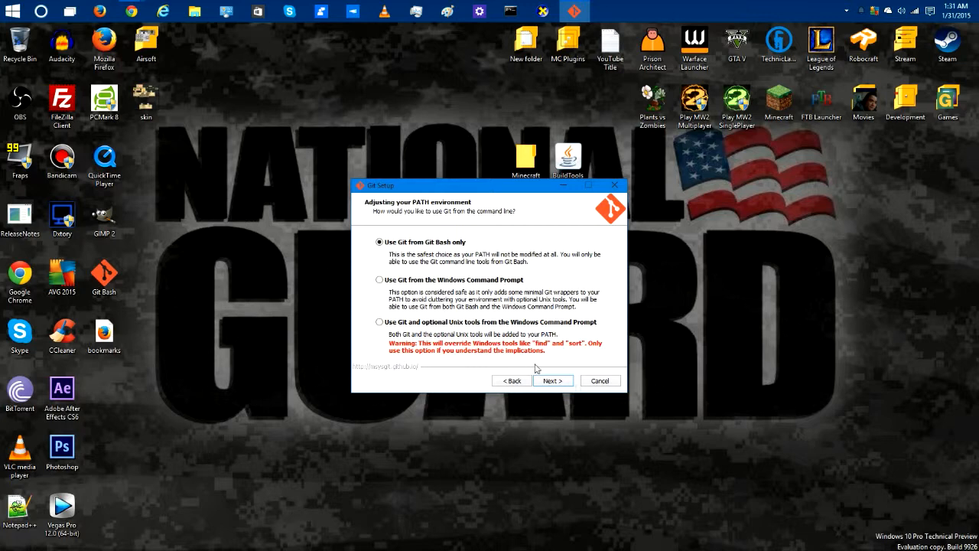
Step: Accept Git Bash only and Windows-style checkout with Unix-style commits, and install Git, letting setup close and restart Windows Explorer
{"action": "left_click", "coordinate": [552, 380]}
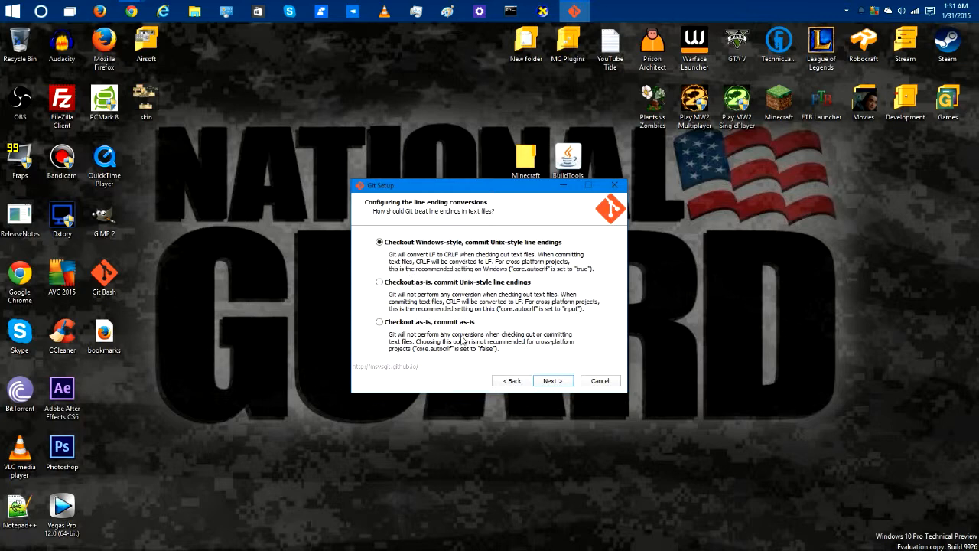
{"action": "left_click", "coordinate": [549, 383]}
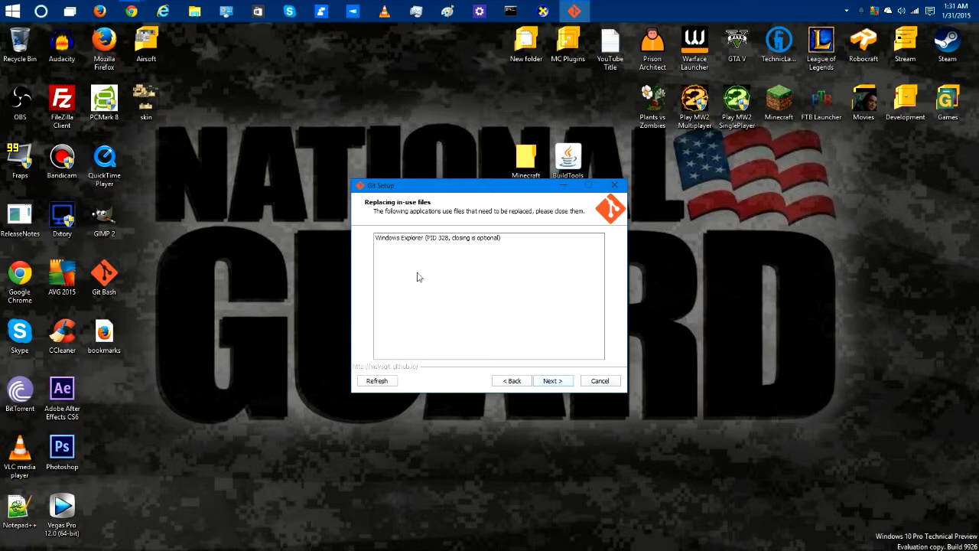
{"action": "left_click", "coordinate": [468, 238]}
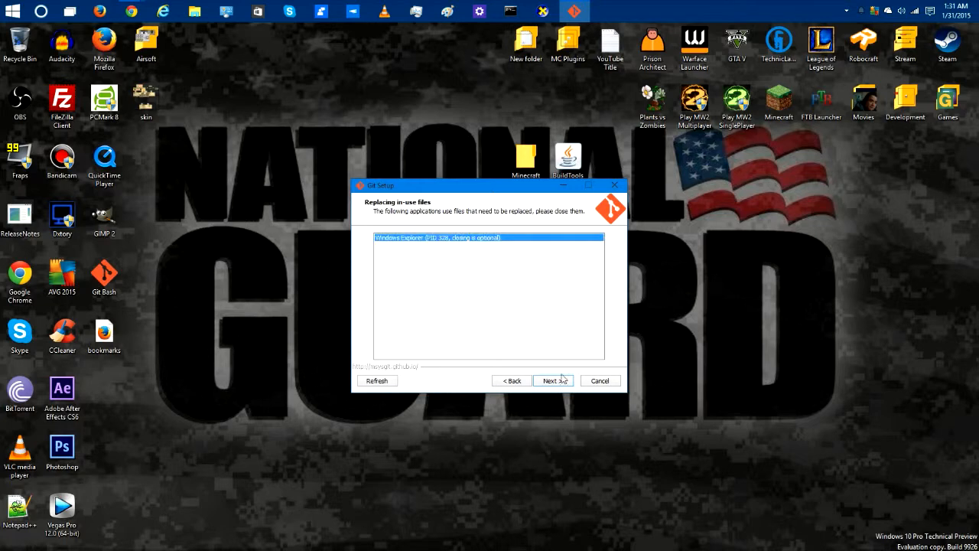
{"action": "left_click", "coordinate": [548, 382]}
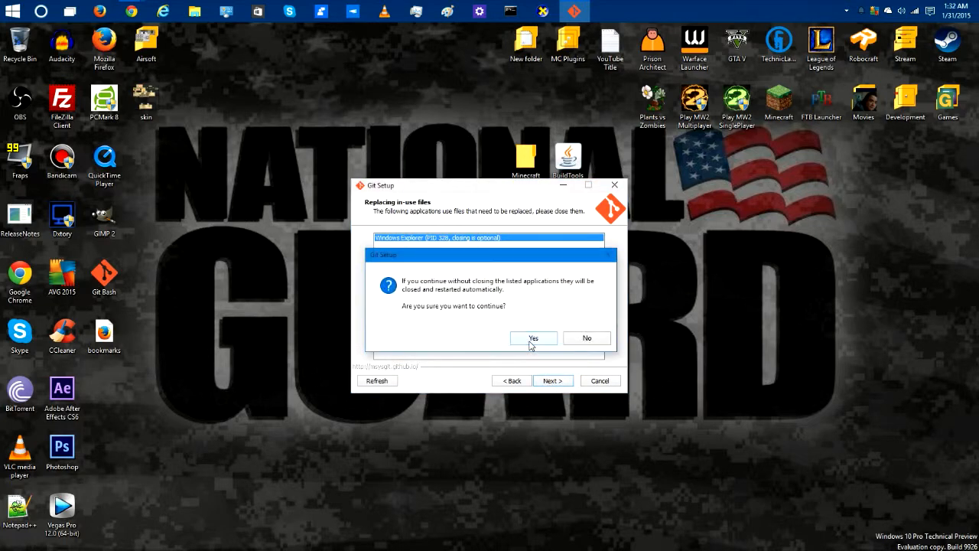
{"action": "left_click", "coordinate": [570, 340]}
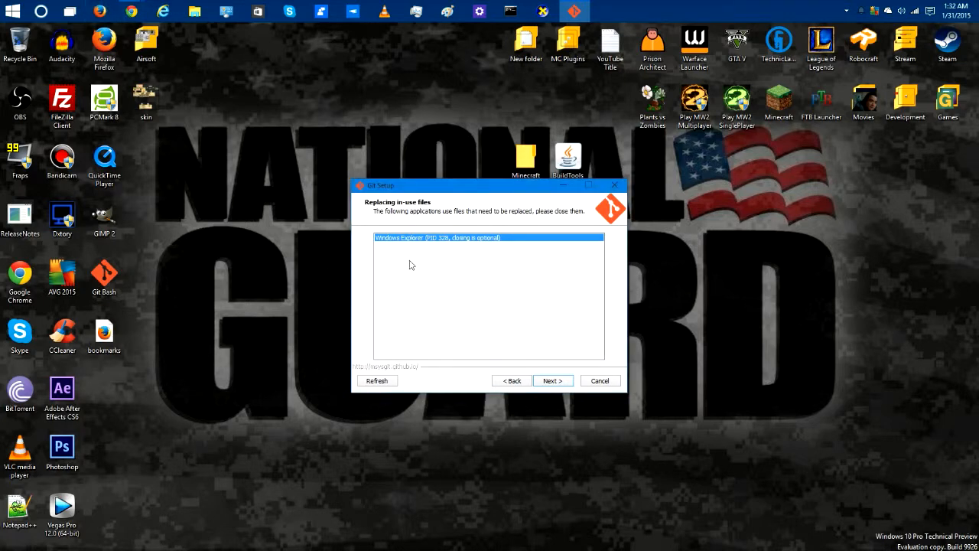
{"action": "left_click", "coordinate": [566, 382]}
{"action": "left_click", "coordinate": [533, 338]}
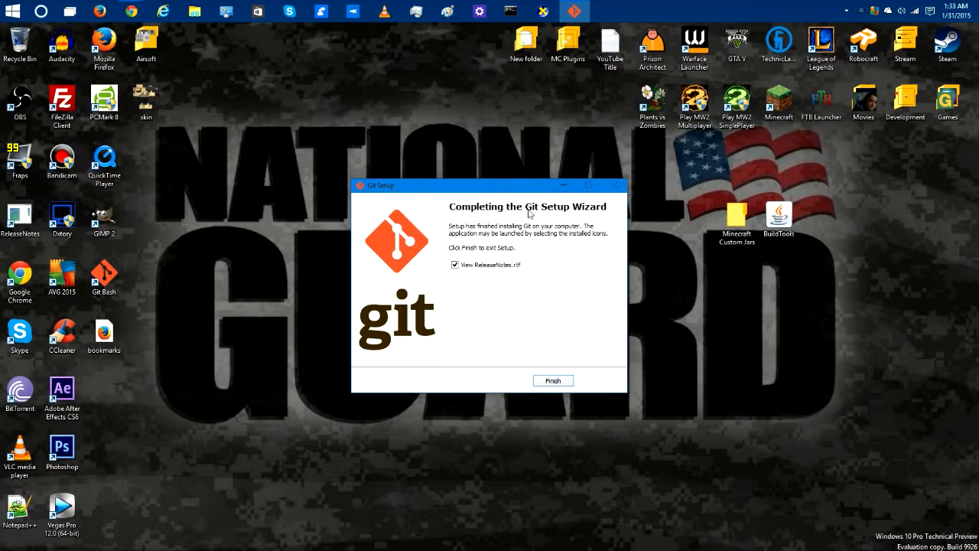
Step: Finish the Git setup without viewing ReleaseNotes.rtf
{"action": "left_click", "coordinate": [455, 264]}
{"action": "key", "text": "Return"}
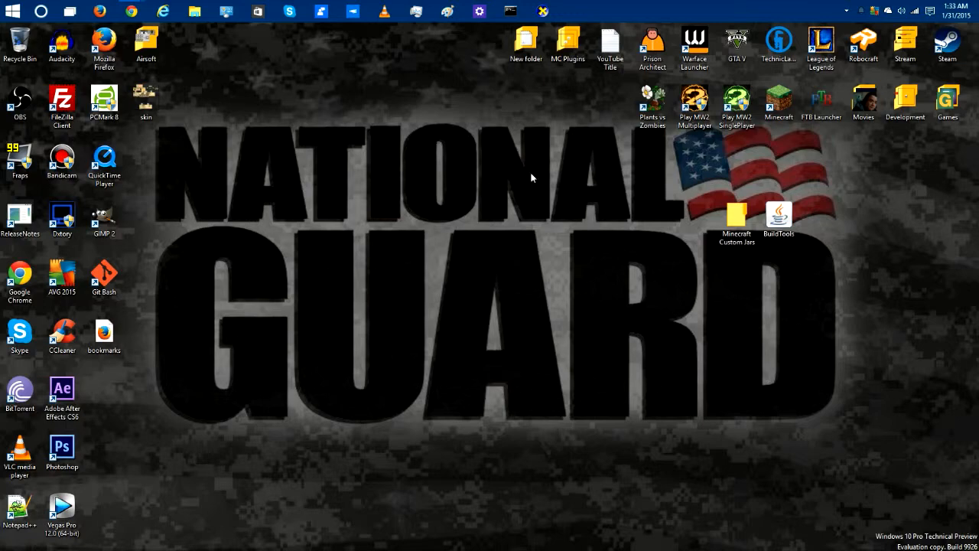
Step: Switch to Chrome and download BuildTools.jar from the direct link in the SpigotMC BuildTools Updates & Information thread
{"action": "mouse_move", "coordinate": [132, 11]}
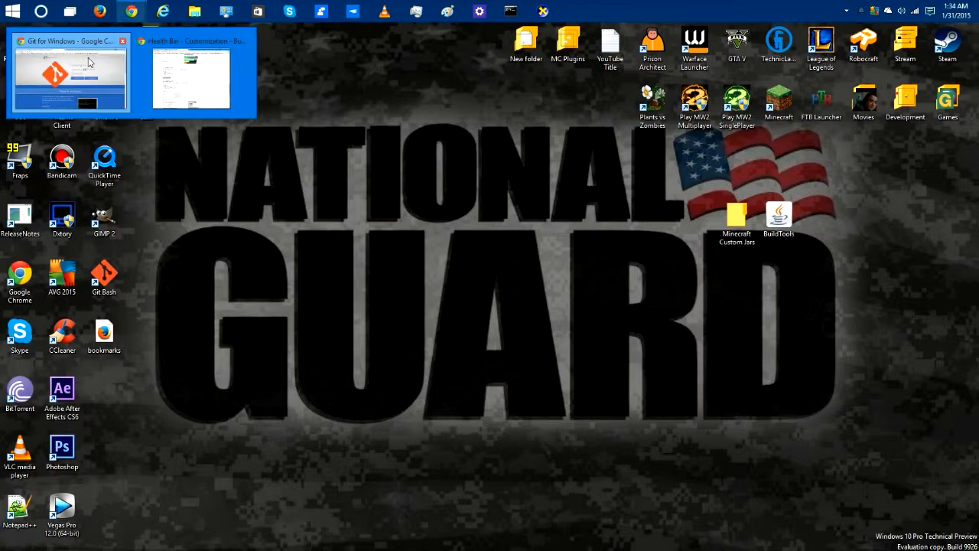
{"action": "left_click", "coordinate": [89, 61]}
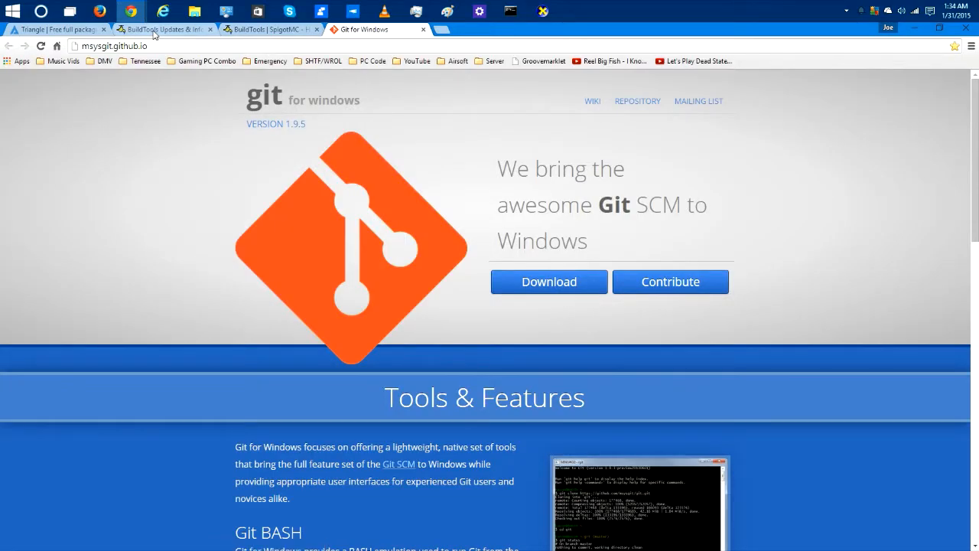
{"action": "left_click", "coordinate": [154, 30]}
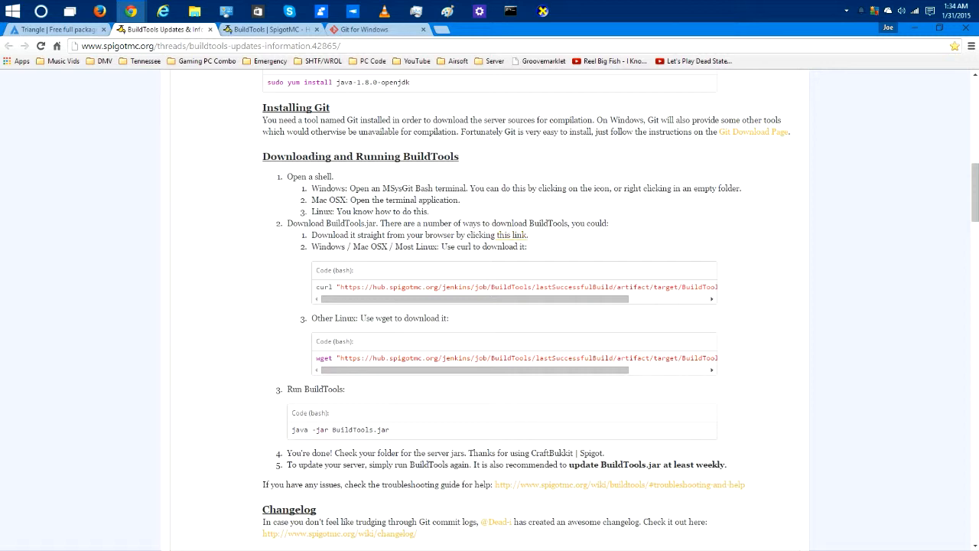
{"action": "left_click", "coordinate": [506, 239]}
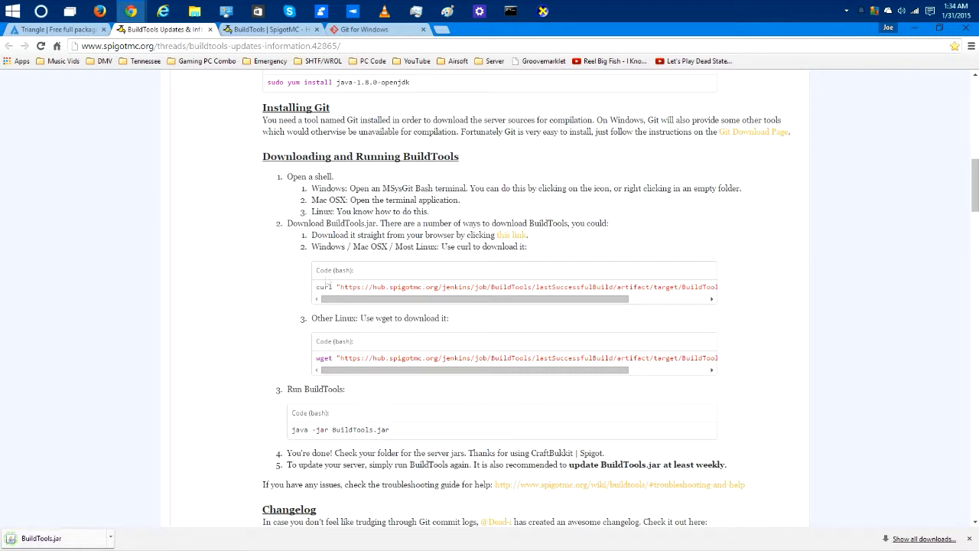
Step: Review the thread's alternative curl and wget download commands and the instructions for running BuildTools
{"action": "scroll", "coordinate": [472, 202], "scroll_direction": "down", "scroll_amount": 1}
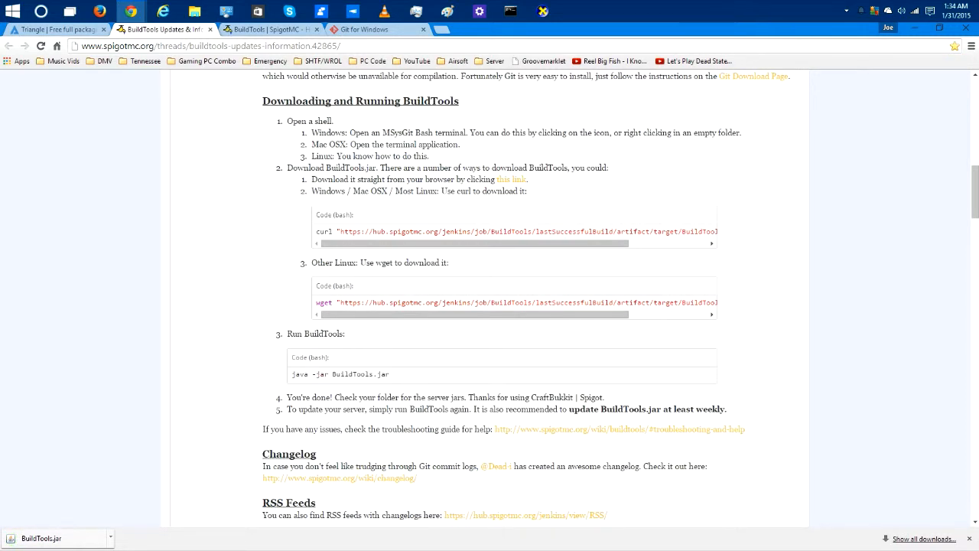
{"action": "left_click_drag", "start_coordinate": [447, 191], "coordinate": [512, 200]}
{"action": "left_click", "coordinate": [289, 240]}
{"action": "triple_click", "coordinate": [688, 220]}
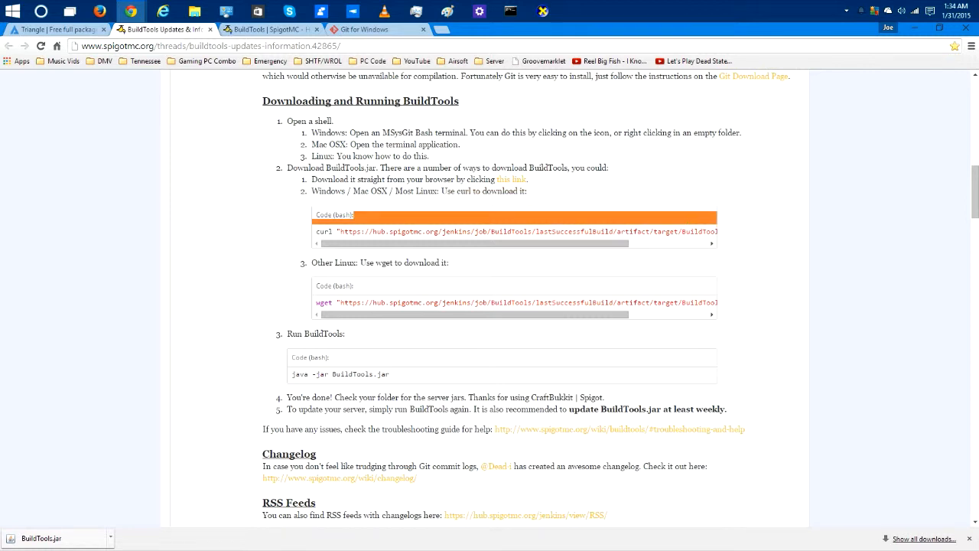
{"action": "left_click_drag", "start_coordinate": [688, 221], "coordinate": [720, 233]}
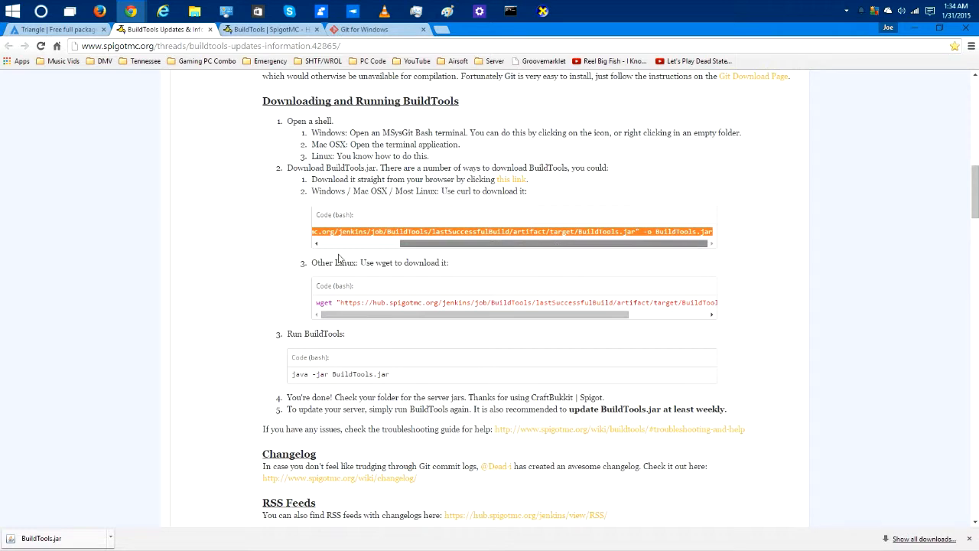
{"action": "left_click_drag", "start_coordinate": [339, 258], "coordinate": [325, 255]}
{"action": "left_click", "coordinate": [359, 231]}
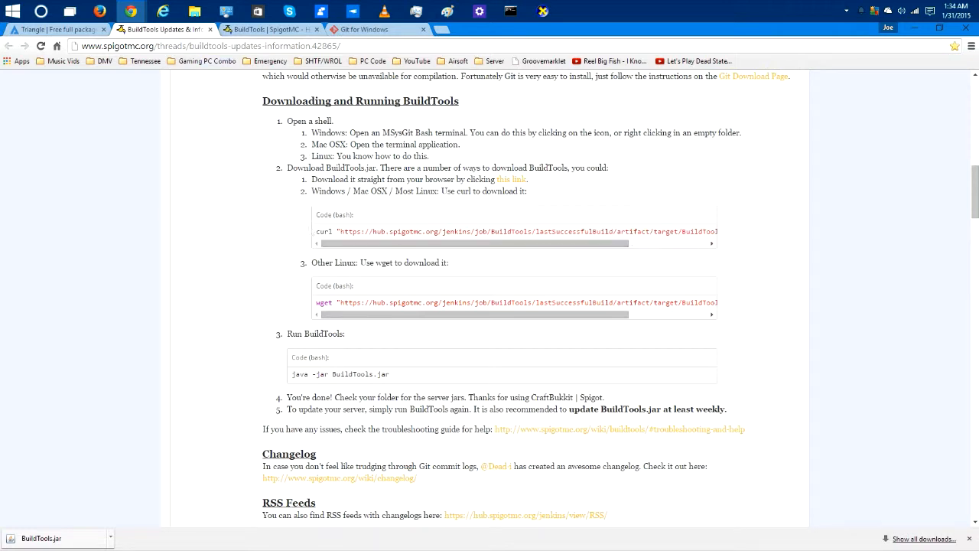
{"action": "scroll", "coordinate": [273, 158], "scroll_direction": "down", "scroll_amount": 1}
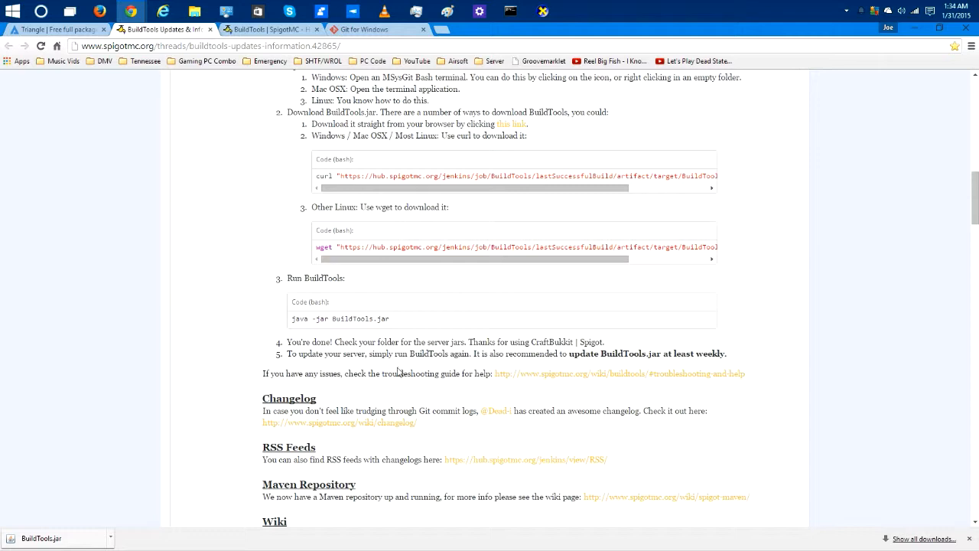
Step: Read the Running BuildTools instructions for Windows on the SpigotMC BuildTools wiki page, and minimise the browser
{"action": "left_click", "coordinate": [269, 30]}
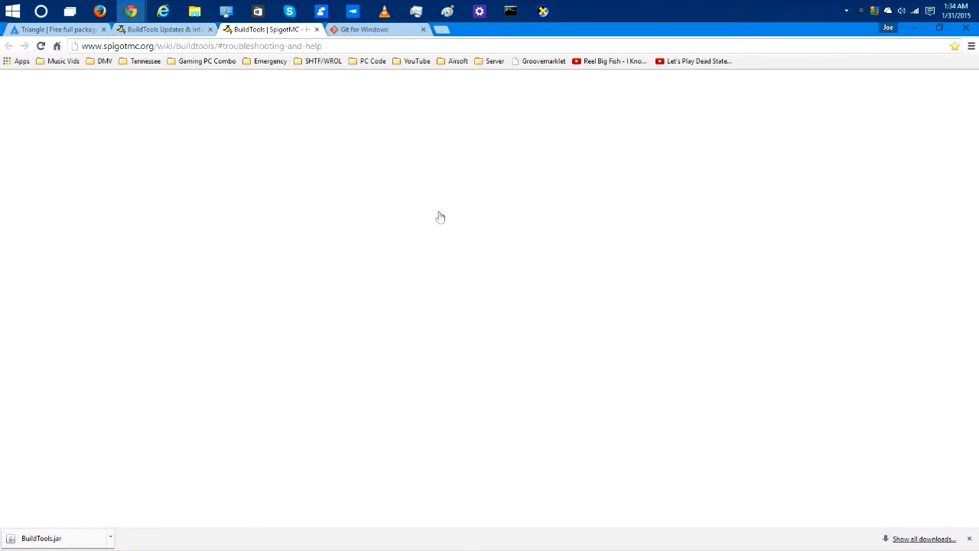
{"action": "scroll", "coordinate": [459, 268], "scroll_direction": "down", "scroll_amount": 6}
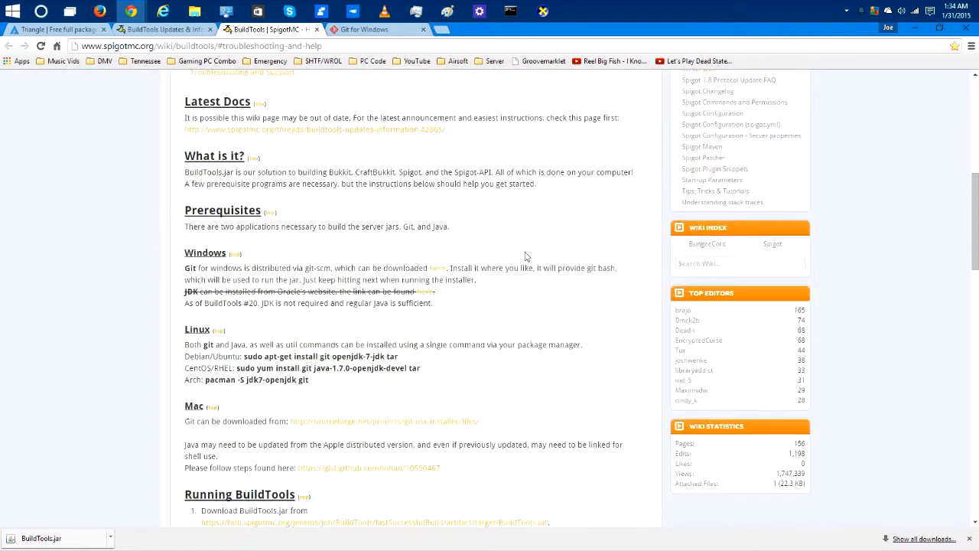
{"action": "scroll", "coordinate": [402, 236], "scroll_direction": "down", "scroll_amount": 2}
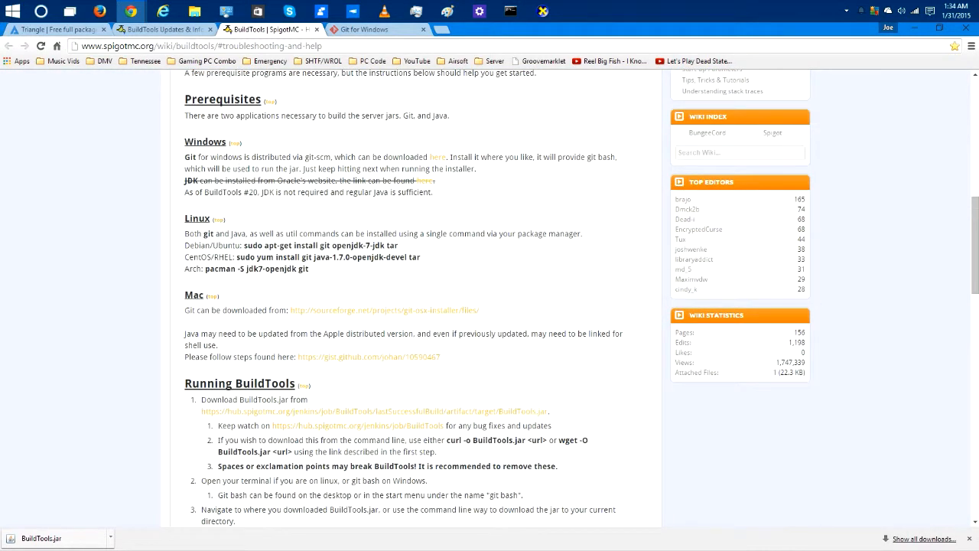
{"action": "scroll", "coordinate": [415, 195], "scroll_direction": "down", "scroll_amount": 2}
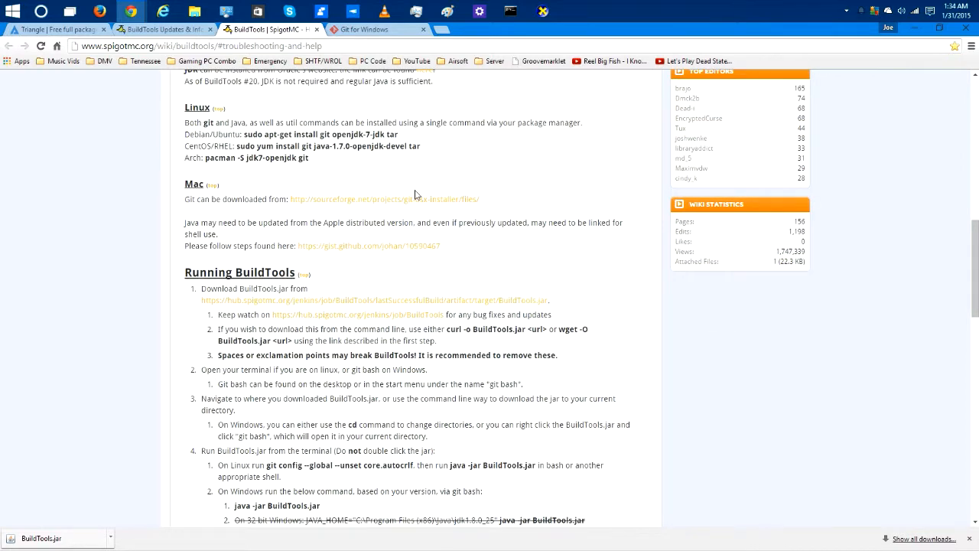
{"action": "scroll", "coordinate": [379, 241], "scroll_direction": "down", "scroll_amount": 2}
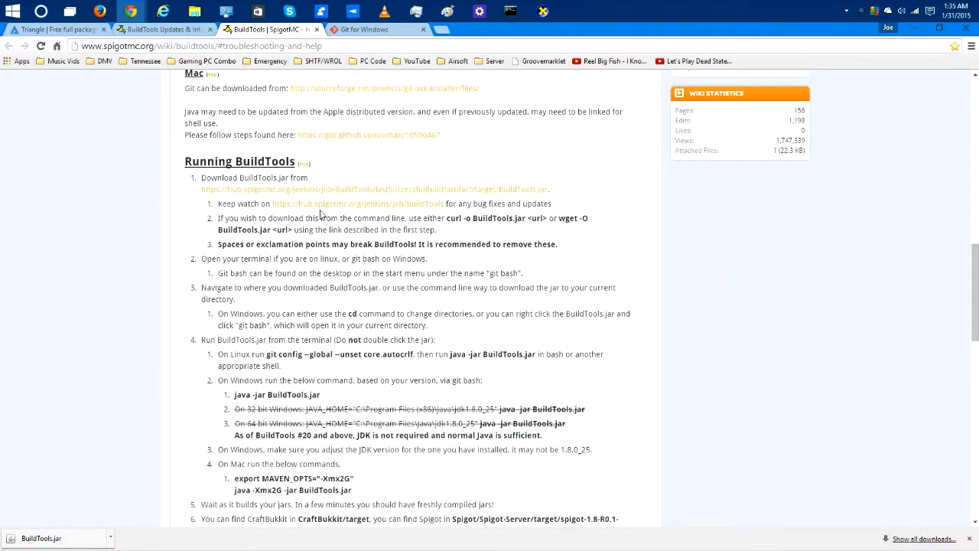
{"action": "scroll", "coordinate": [267, 189], "scroll_direction": "up", "scroll_amount": 1}
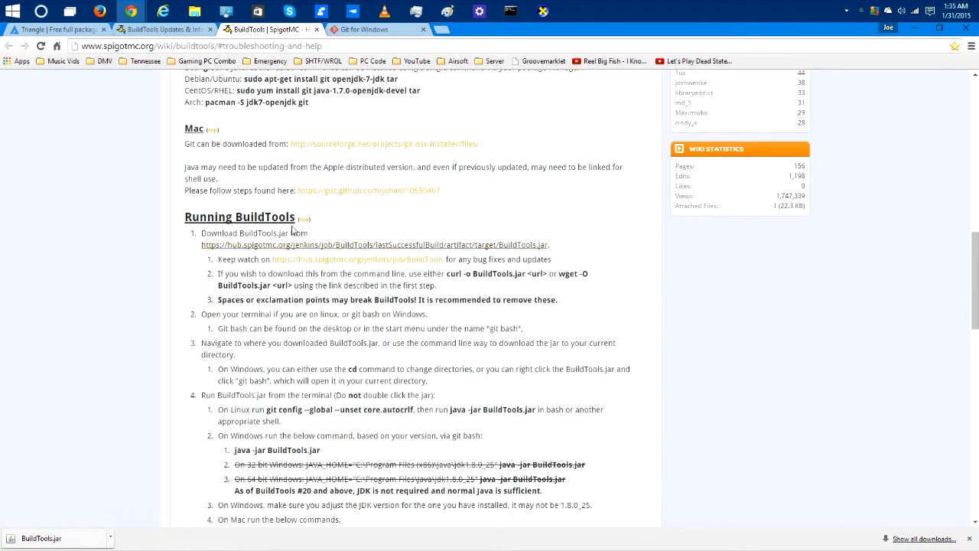
{"action": "scroll", "coordinate": [280, 245], "scroll_direction": "down", "scroll_amount": 1}
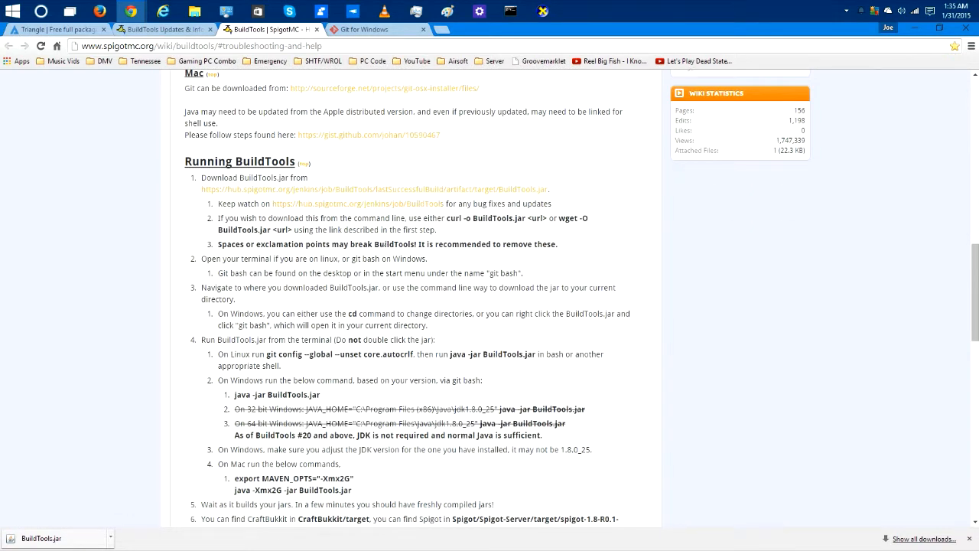
{"action": "scroll", "coordinate": [330, 245], "scroll_direction": "down", "scroll_amount": 1}
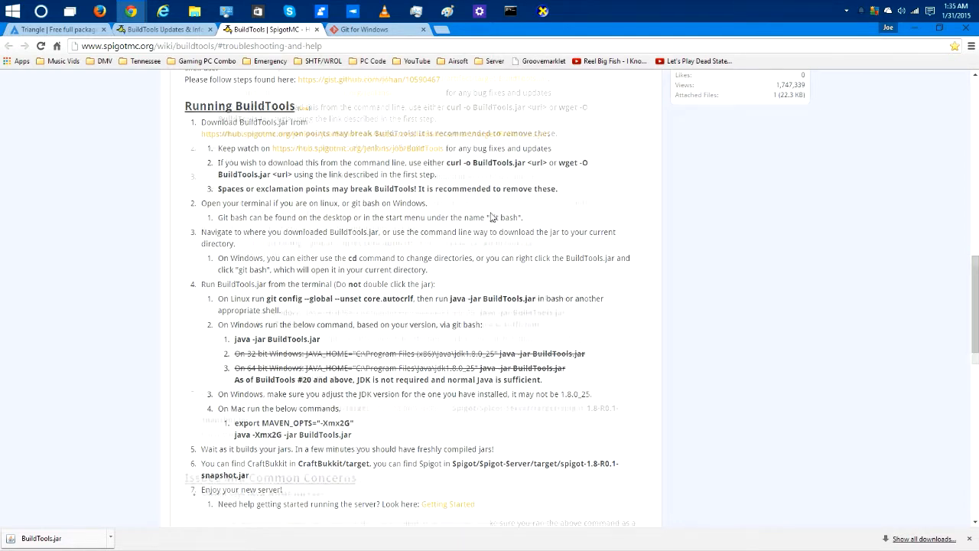
{"action": "scroll", "coordinate": [493, 217], "scroll_direction": "down", "scroll_amount": 1}
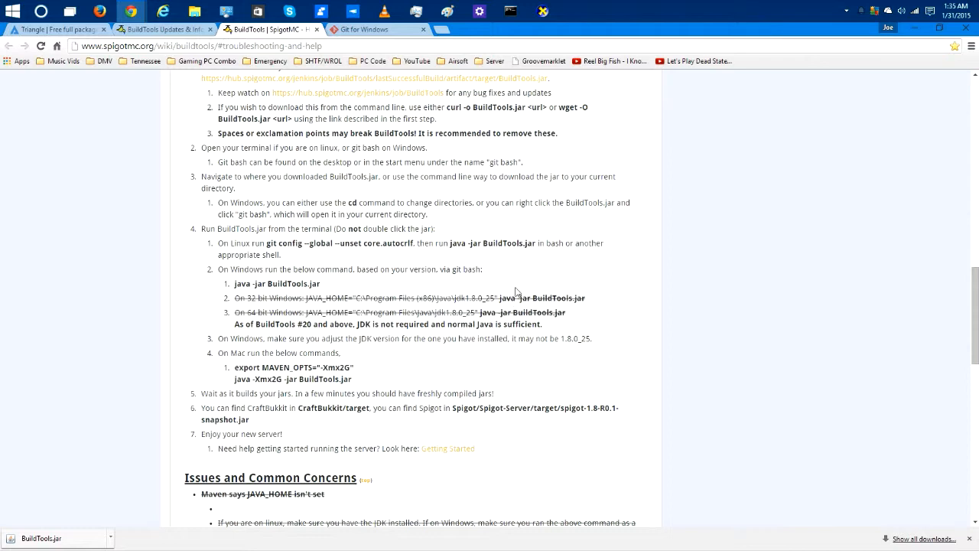
{"action": "scroll", "coordinate": [499, 274], "scroll_direction": "down", "scroll_amount": 2}
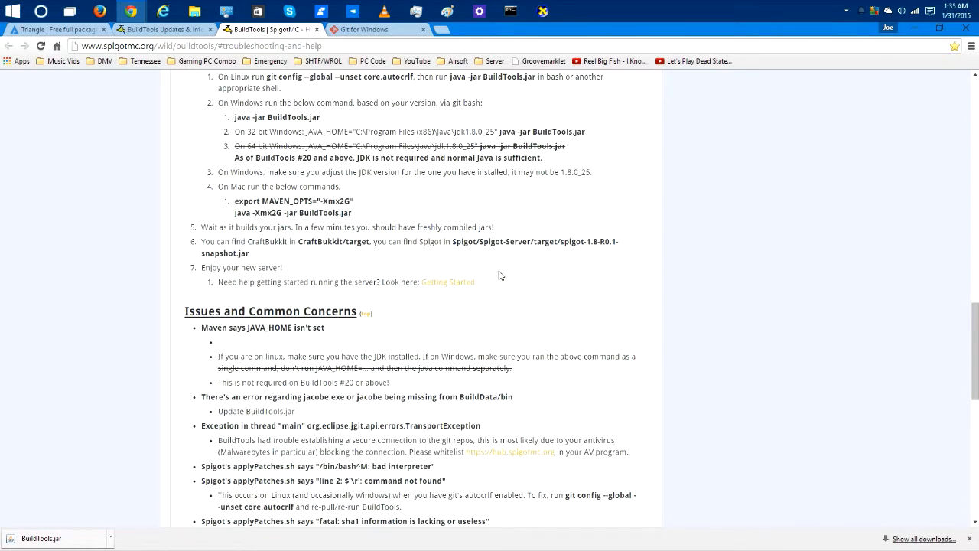
{"action": "scroll", "coordinate": [504, 273], "scroll_direction": "up", "scroll_amount": 1}
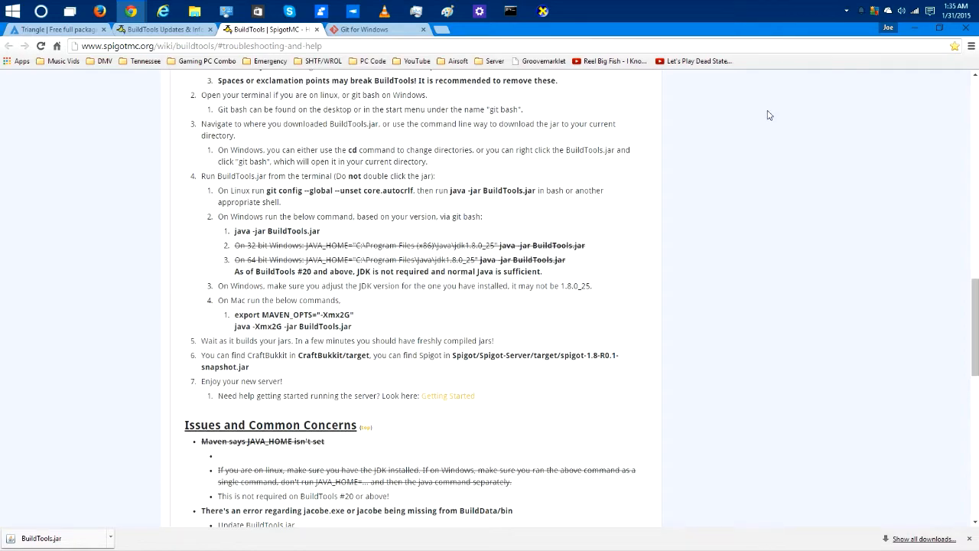
{"action": "left_click", "coordinate": [916, 26]}
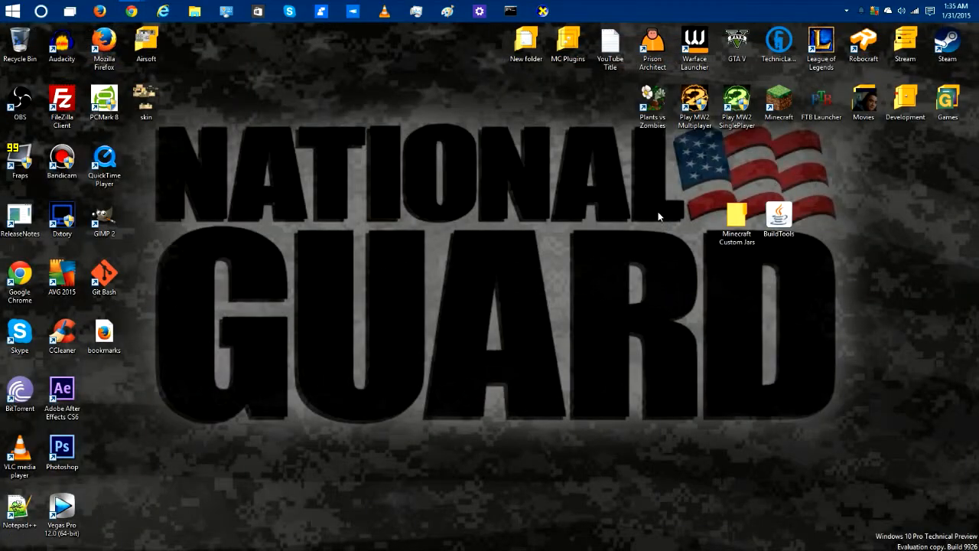
Step: Place the Minecraft Custom Jars folder and the BuildTools jar side by side in an empty area of the desktop
{"action": "left_click_drag", "start_coordinate": [739, 238], "coordinate": [395, 175]}
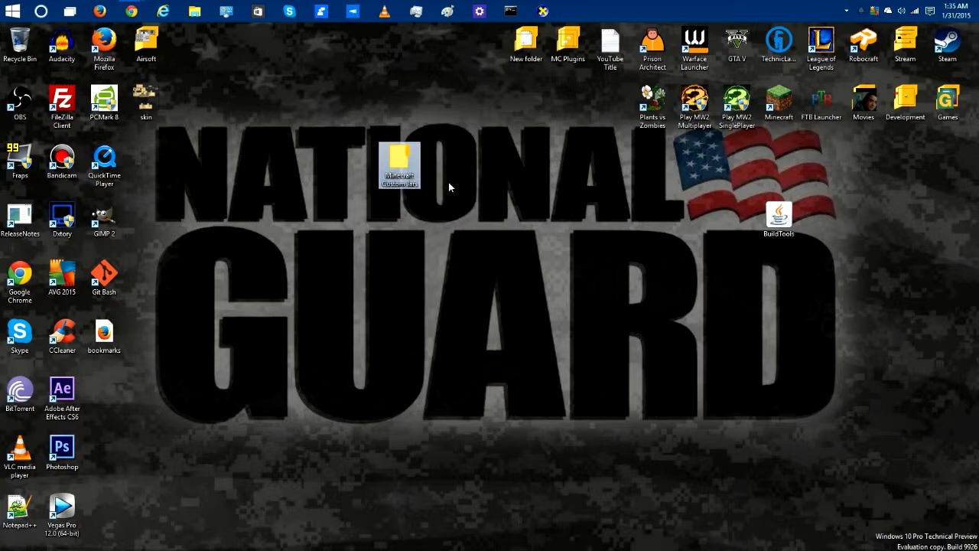
{"action": "left_click", "coordinate": [449, 184]}
{"action": "left_click_drag", "start_coordinate": [772, 222], "coordinate": [444, 164]}
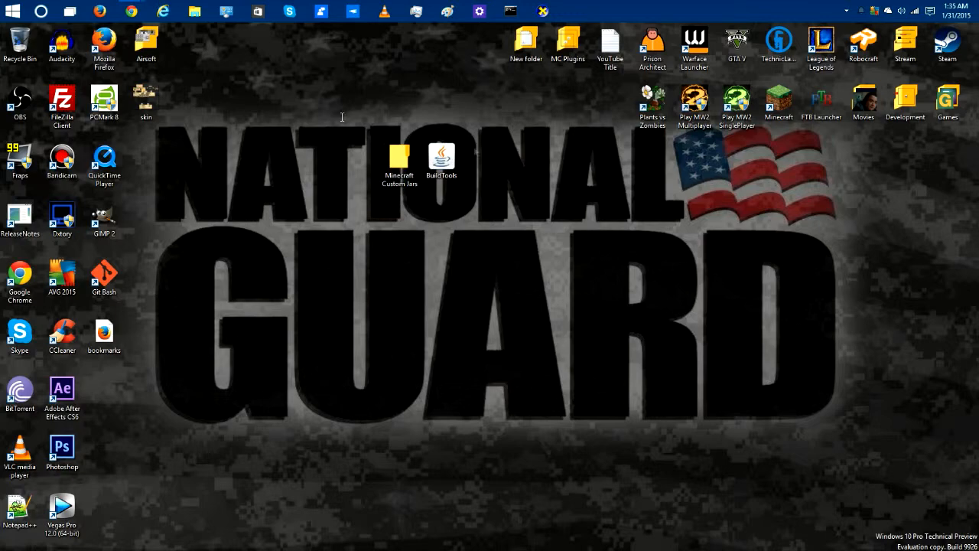
Step: Open the Minecraft Custom Jars folder beside the desktop icons and move the BuildTools jar into it
{"action": "left_click_drag", "start_coordinate": [344, 37], "coordinate": [780, 128]}
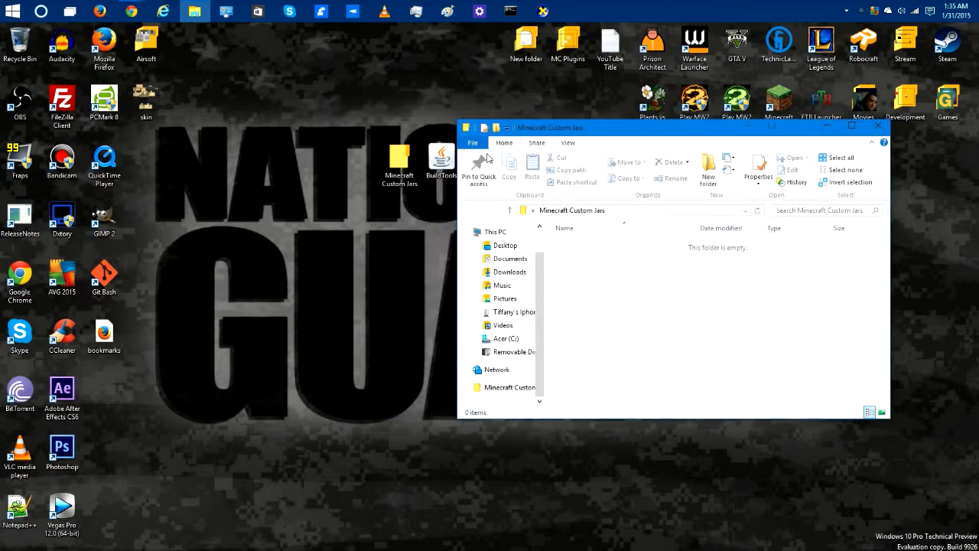
{"action": "mouse_move", "coordinate": [457, 160]}
{"action": "left_mouse_down"}
{"action": "mouse_move", "coordinate": [473, 160]}
{"action": "mouse_move", "coordinate": [460, 160]}
{"action": "left_mouse_up"}
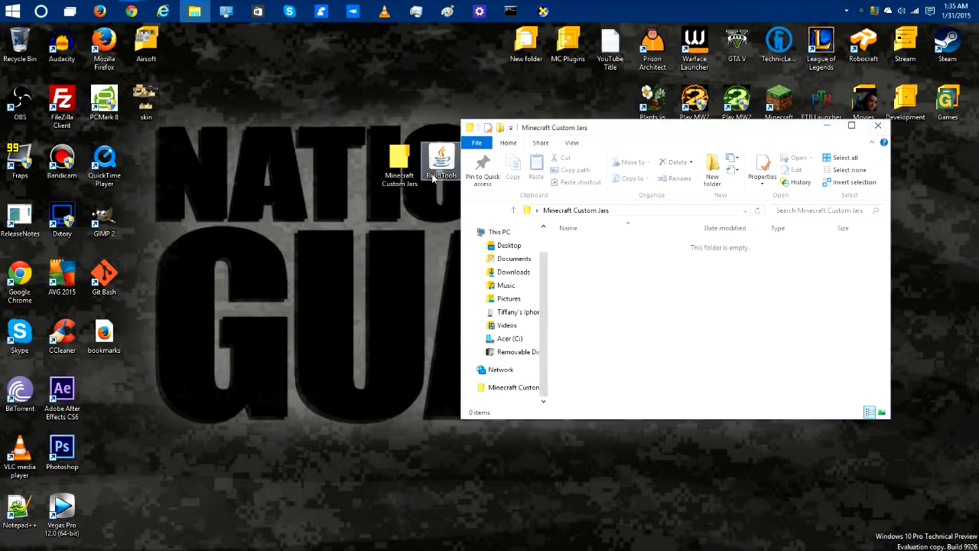
{"action": "left_click_drag", "start_coordinate": [618, 284], "coordinate": [620, 272]}
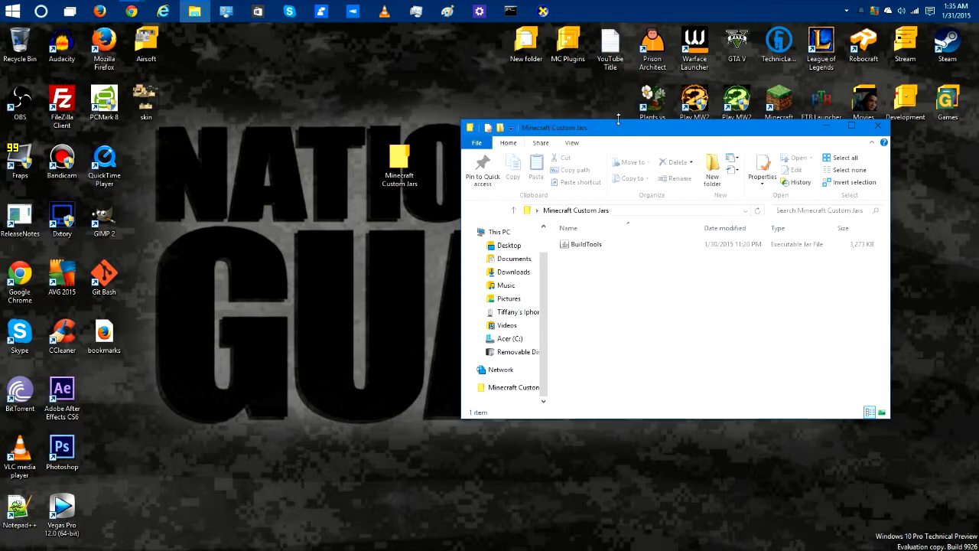
{"action": "left_click_drag", "start_coordinate": [618, 123], "coordinate": [536, 31]}
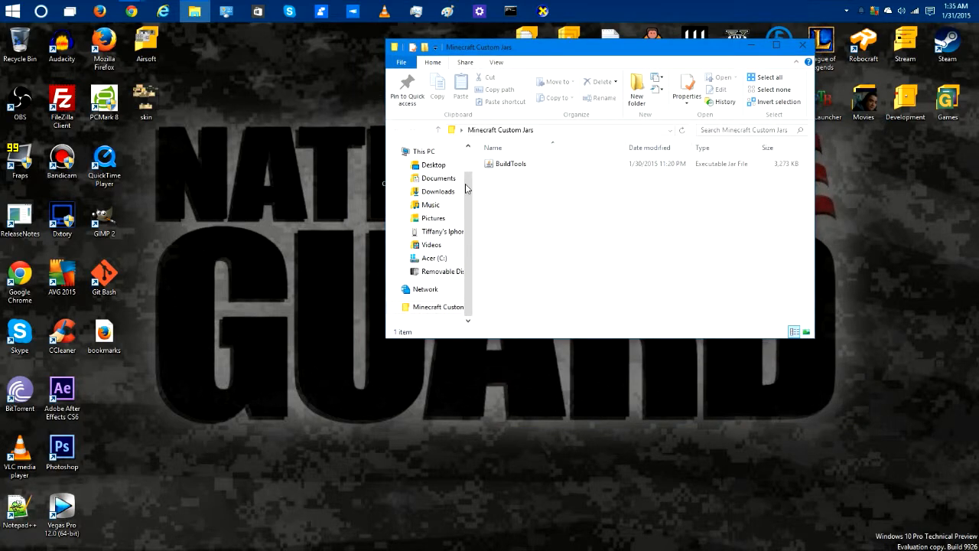
Step: Open Git Bash in the Minecraft Custom Jars folder and reposition its terminal window
{"action": "right_click", "coordinate": [537, 231]}
{"action": "left_click", "coordinate": [518, 163]}
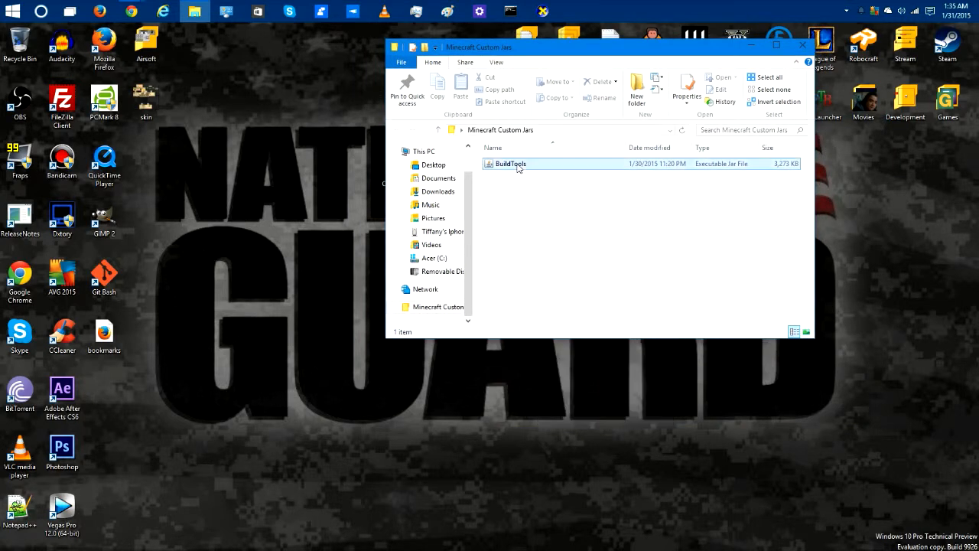
{"action": "right_click", "coordinate": [518, 163]}
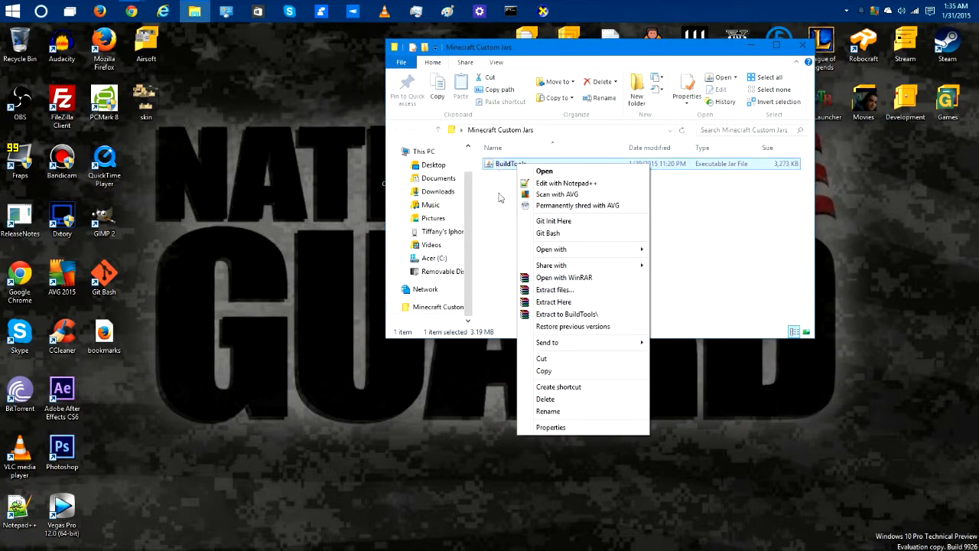
{"action": "left_click", "coordinate": [499, 198]}
{"action": "right_click", "coordinate": [526, 207]}
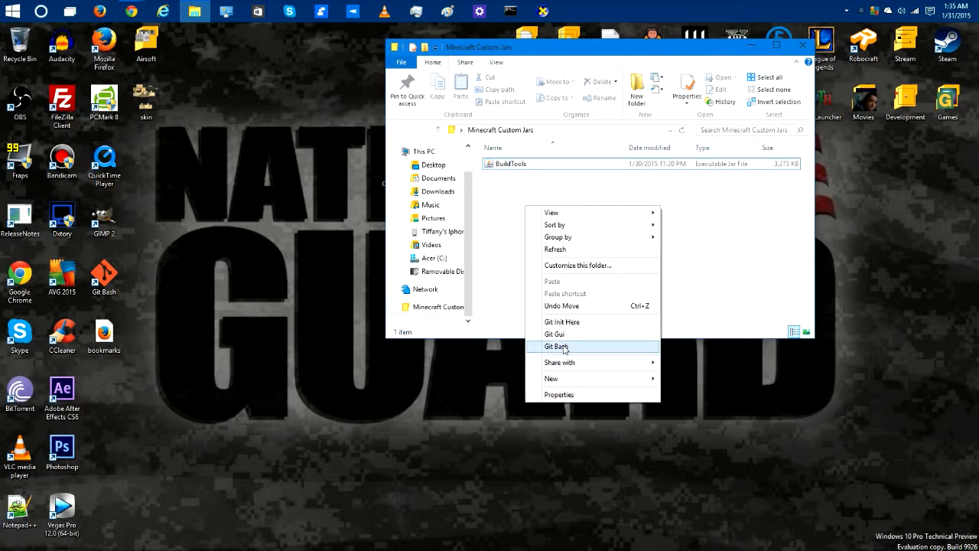
{"action": "left_click", "coordinate": [564, 348]}
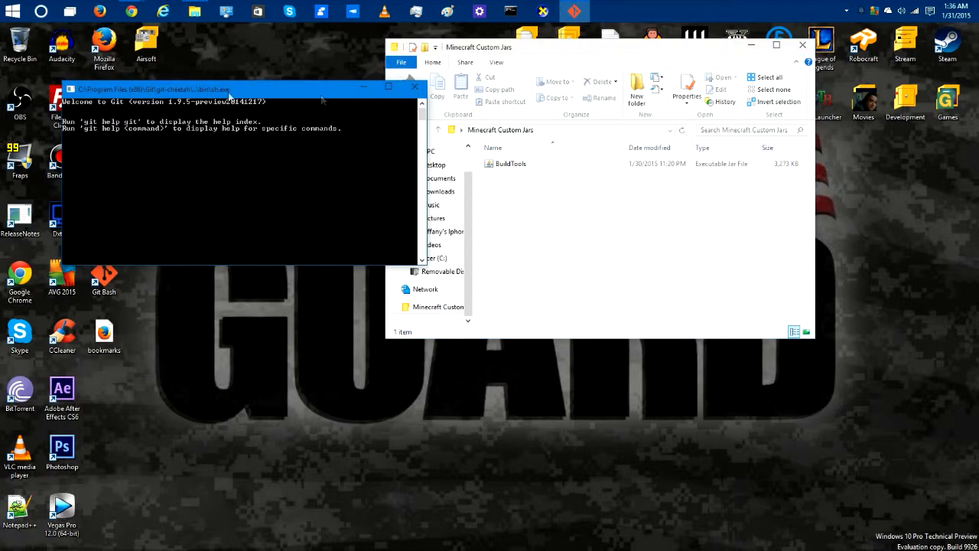
{"action": "left_click_drag", "start_coordinate": [182, 97], "coordinate": [252, 95]}
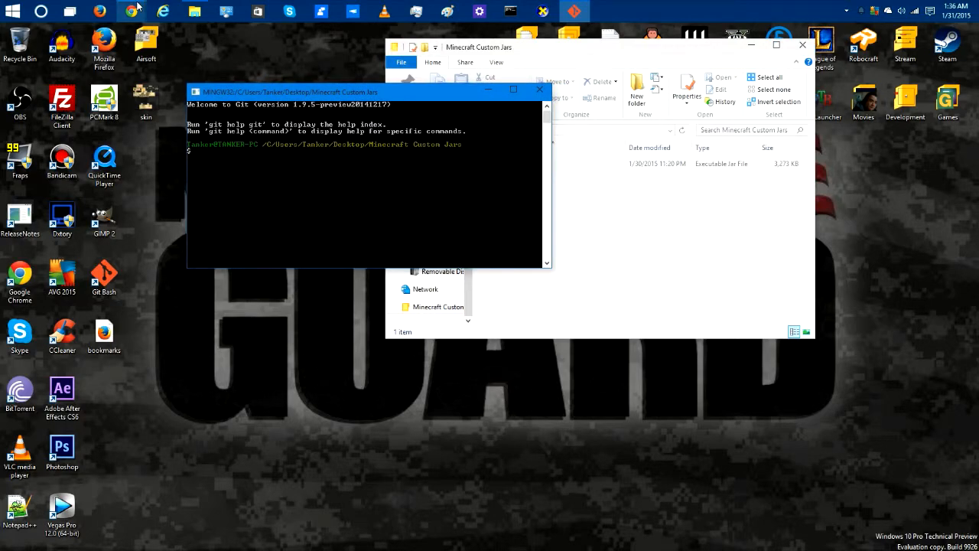
Step: Look up the command for running BuildTools on Windows on the SpigotMC wiki page and the BuildTools Updates & Information thread
{"action": "mouse_move", "coordinate": [131, 11]}
{"action": "left_click", "coordinate": [86, 67]}
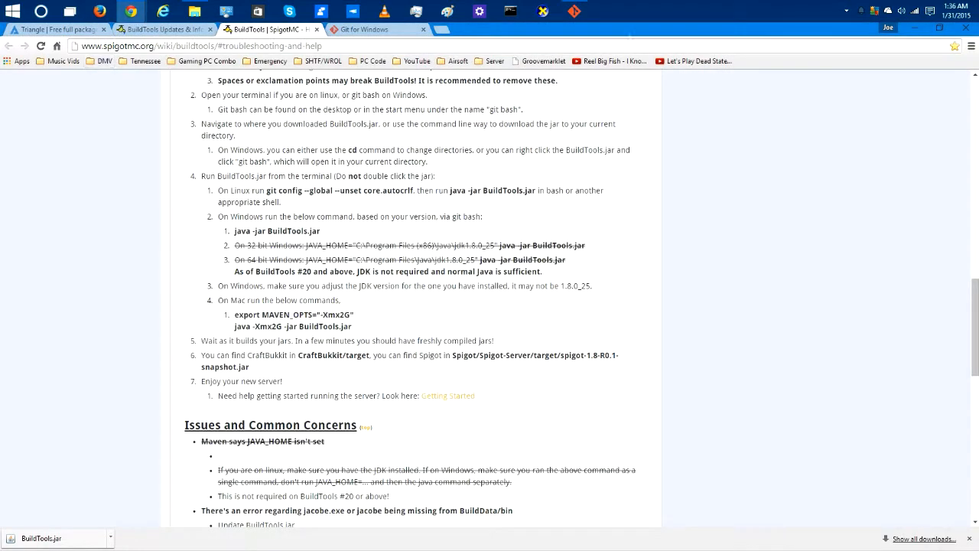
{"action": "double_click", "coordinate": [629, 37]}
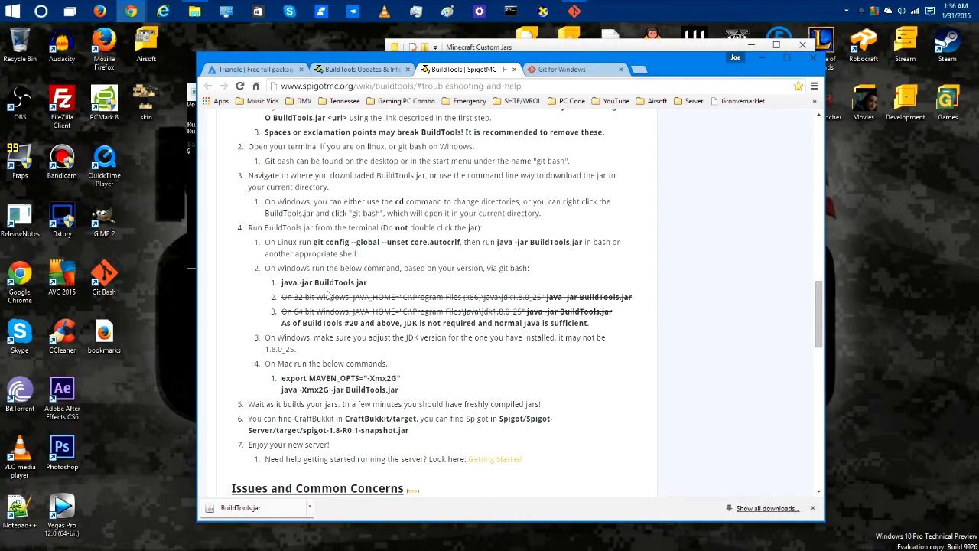
{"action": "left_click_drag", "start_coordinate": [282, 283], "coordinate": [367, 283]}
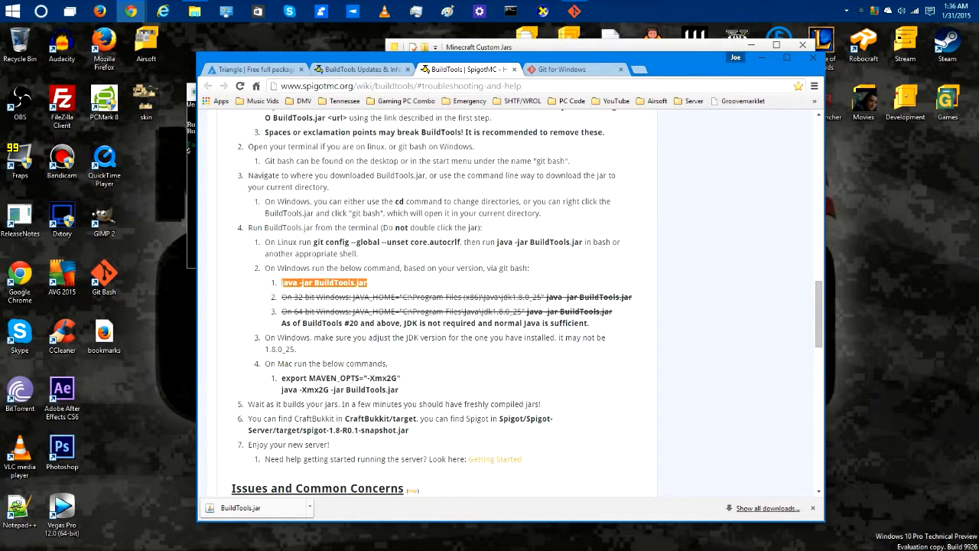
{"action": "left_click", "coordinate": [328, 283]}
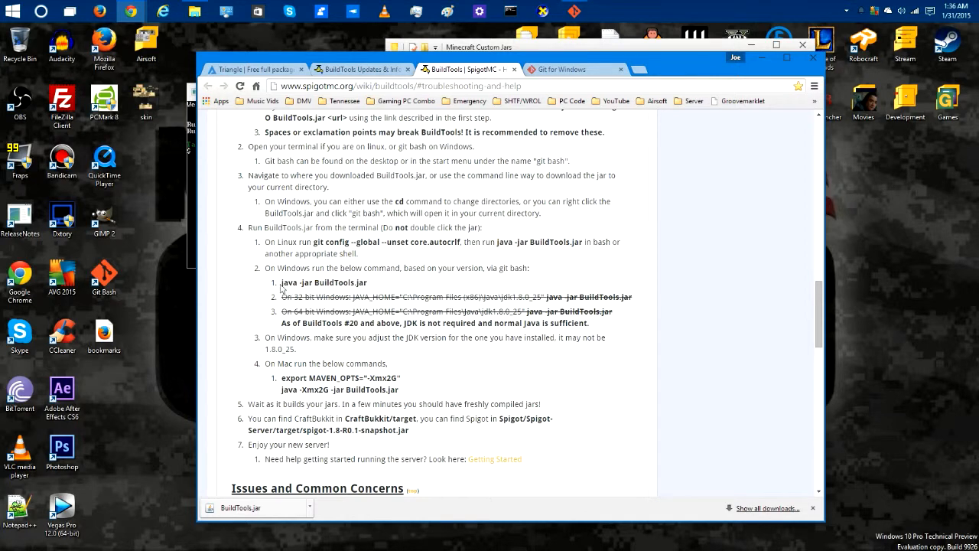
{"action": "left_click_drag", "start_coordinate": [282, 283], "coordinate": [367, 283]}
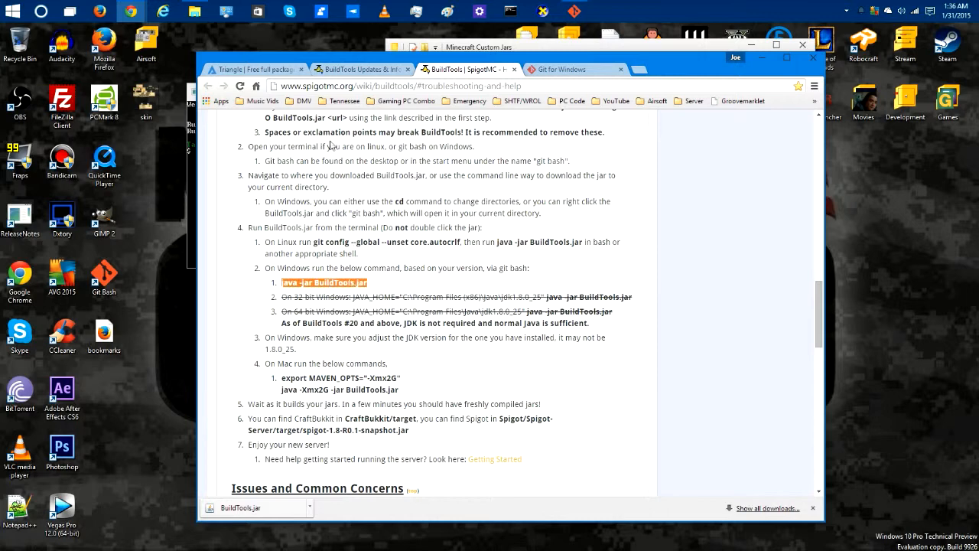
{"action": "left_click", "coordinate": [348, 69]}
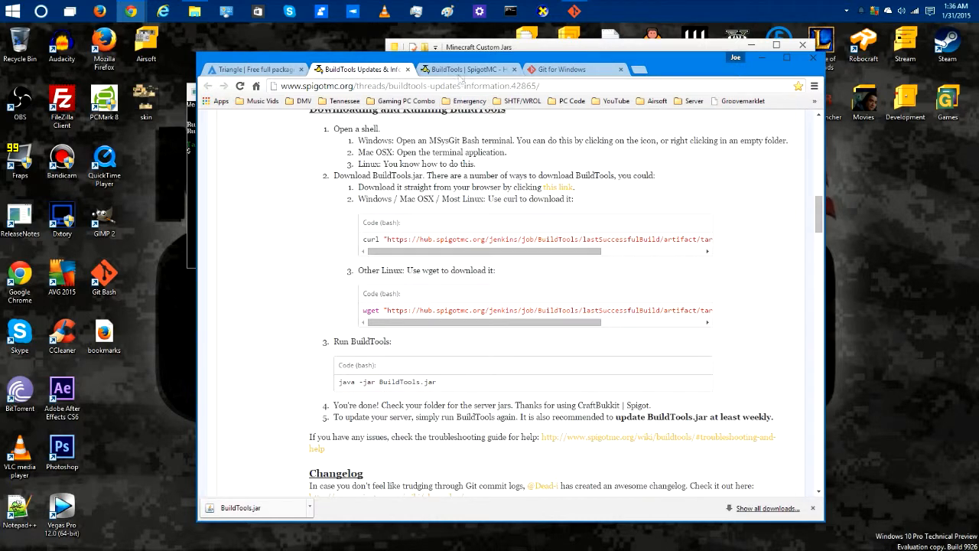
{"action": "left_click_drag", "start_coordinate": [342, 382], "coordinate": [438, 381]}
Step: Arrange the browser and Git Bash side by side, run java -jar BuildTools.jar in the terminal, and minimise the browser
{"action": "left_click_drag", "start_coordinate": [683, 70], "coordinate": [935, 63]}
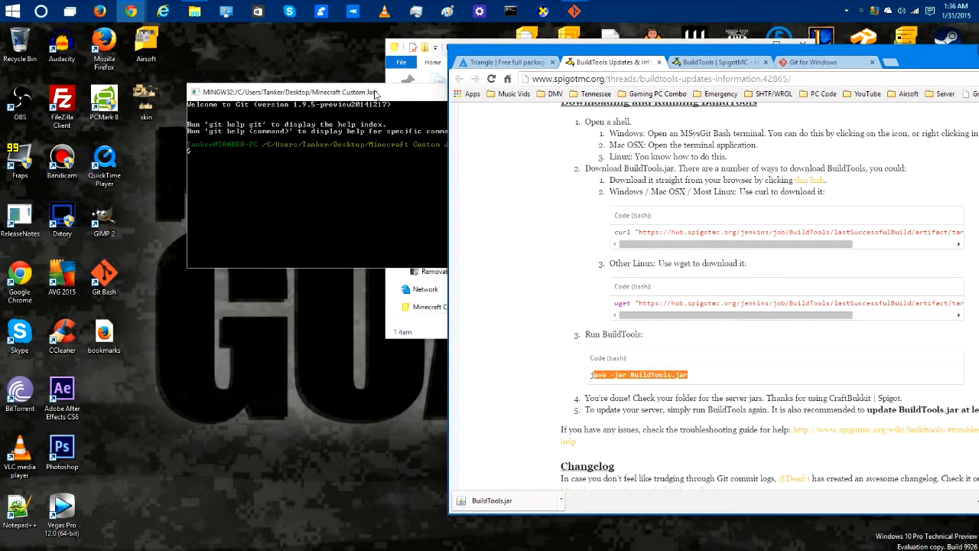
{"action": "left_click_drag", "start_coordinate": [375, 92], "coordinate": [267, 104]}
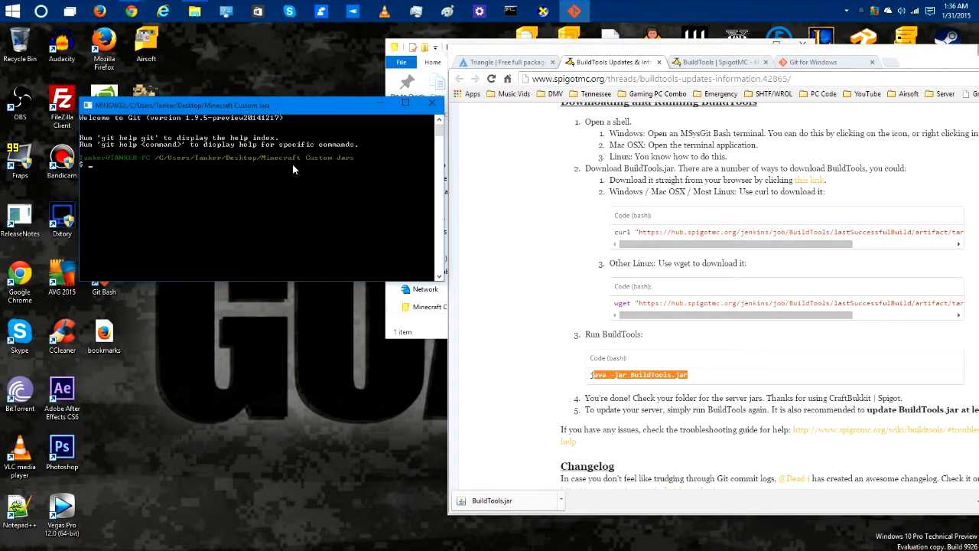
{"action": "type", "text": "java -jar BuildTools.jar"}
{"action": "left_click_drag", "start_coordinate": [611, 62], "coordinate": [345, 48]}
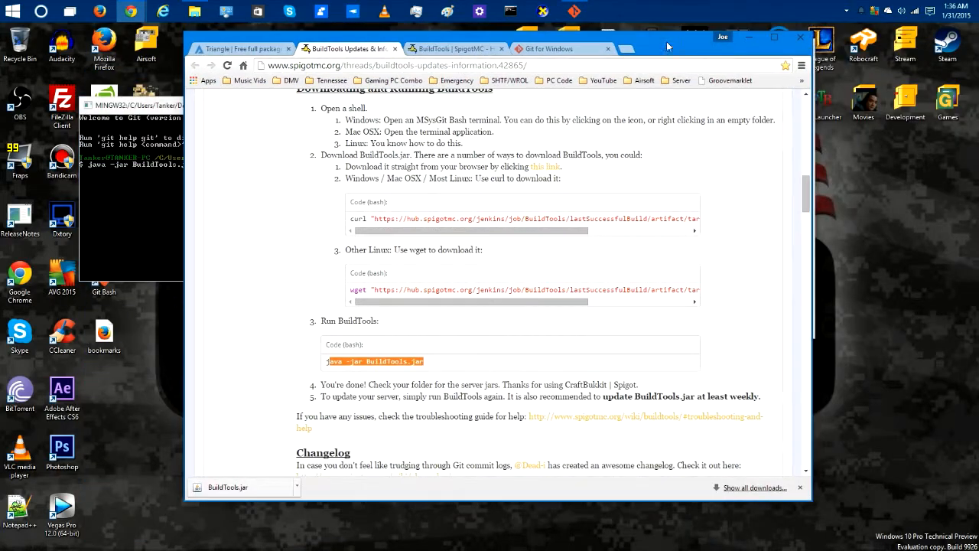
{"action": "double_click", "coordinate": [668, 43]}
{"action": "left_click", "coordinate": [923, 30]}
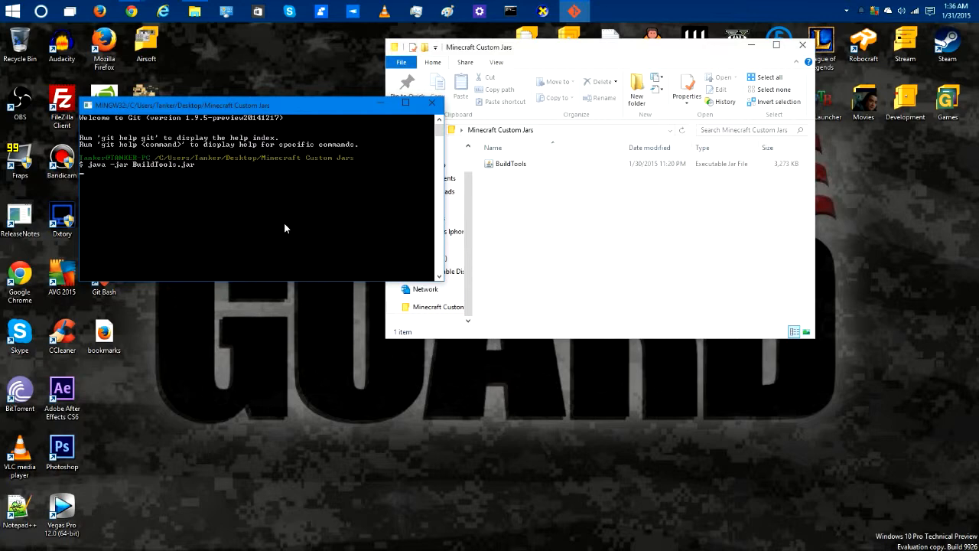
{"action": "key", "text": "Return"}
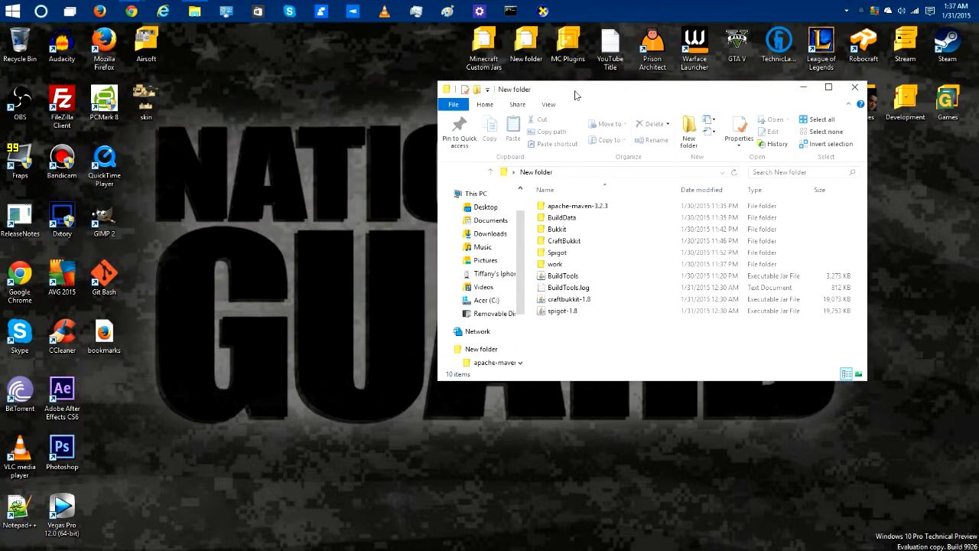
Step: Move the New folder window aside and open its Spigot > Spigot-Server > target subfolder
{"action": "left_click_drag", "start_coordinate": [507, 90], "coordinate": [266, 85]}
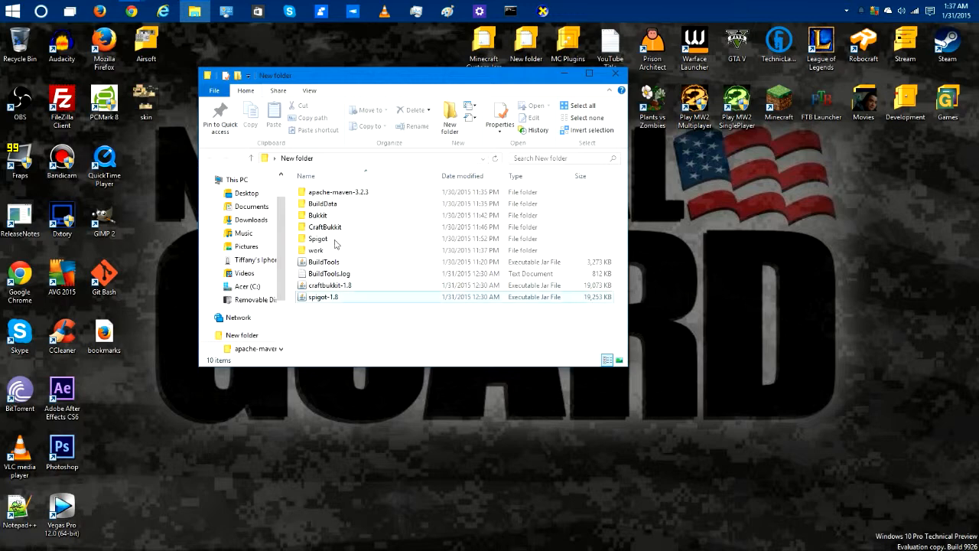
{"action": "left_click_drag", "start_coordinate": [606, 82], "coordinate": [932, 86]}
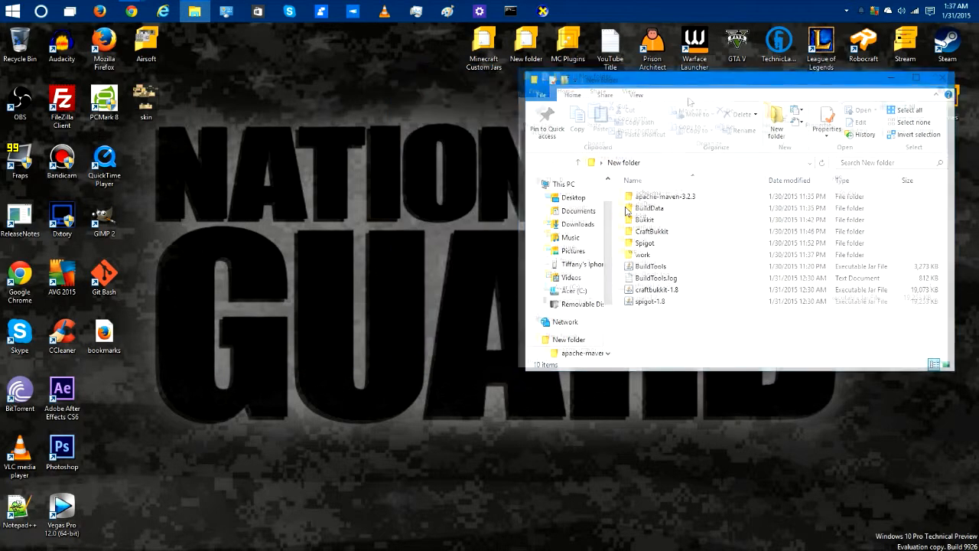
{"action": "double_click", "coordinate": [660, 245]}
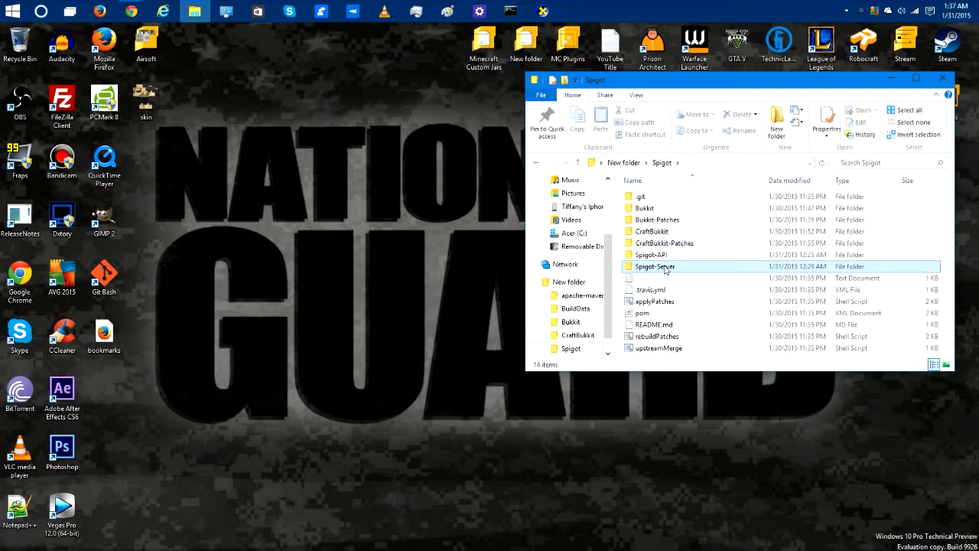
{"action": "double_click", "coordinate": [664, 266]}
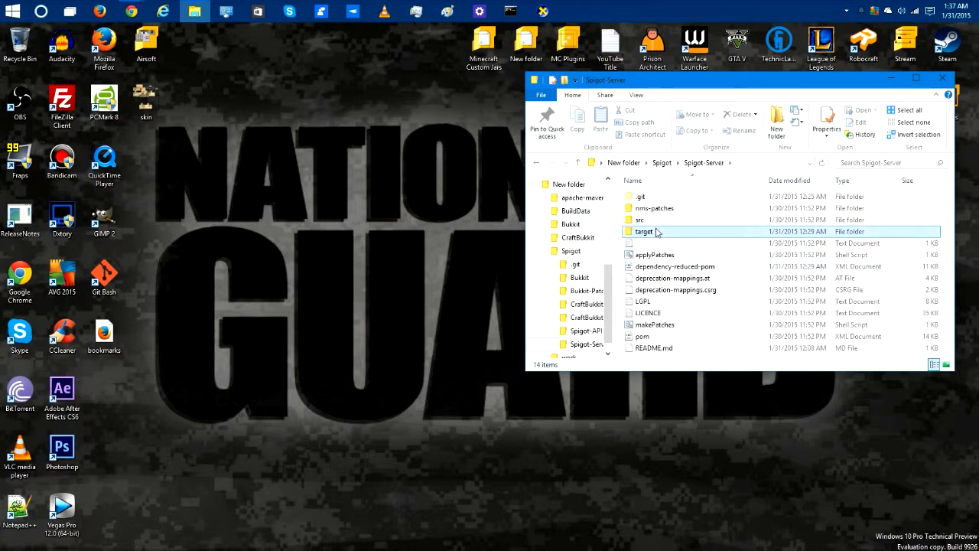
{"action": "double_click", "coordinate": [656, 231]}
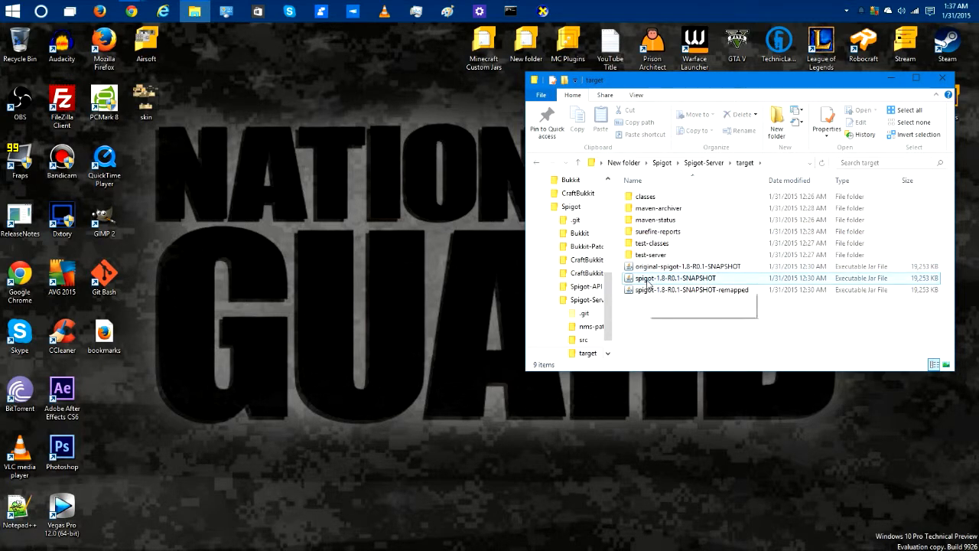
Step: Copy the spigot-1.8-R0.1-SNAPSHOT jar from the target folder to the desktop
{"action": "left_click", "coordinate": [663, 281]}
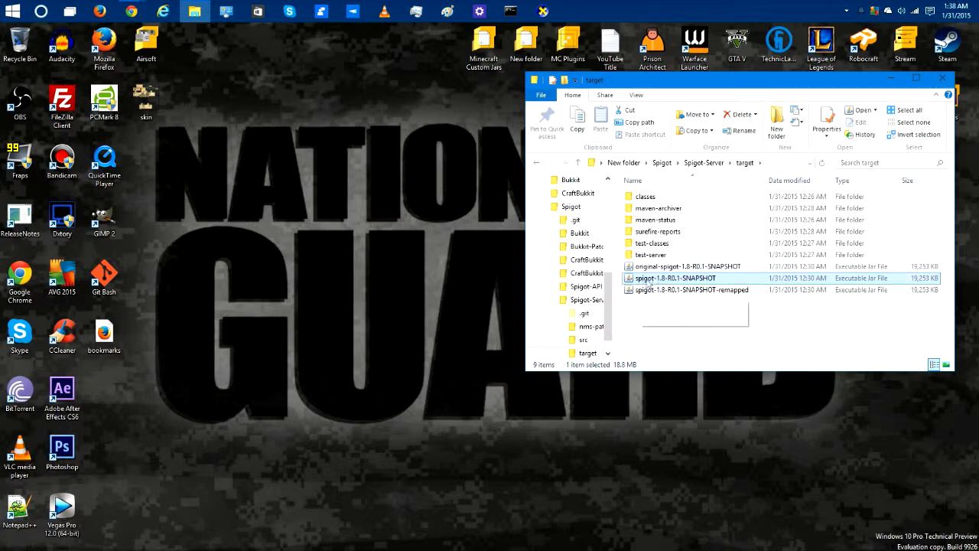
{"action": "double_click", "coordinate": [649, 279]}
{"action": "right_click", "coordinate": [649, 278]}
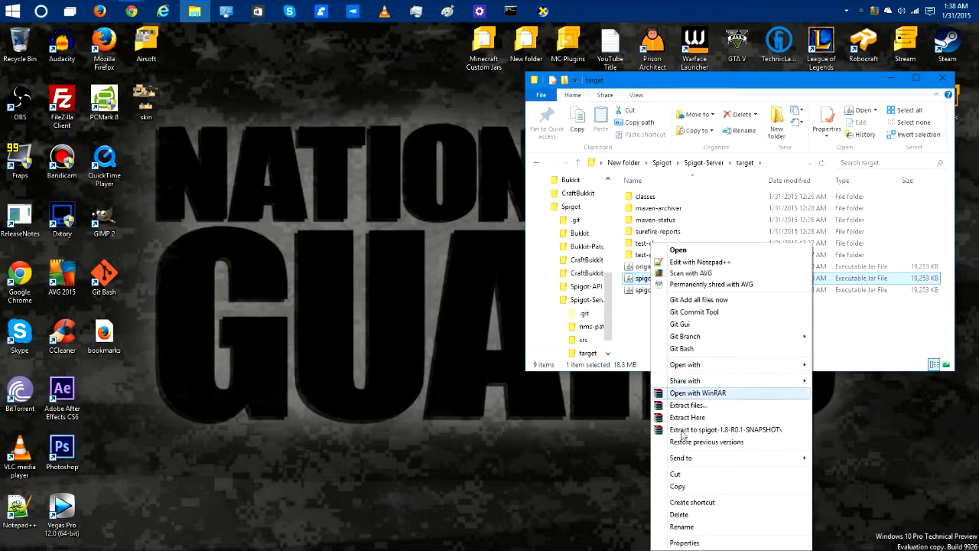
{"action": "left_click", "coordinate": [677, 485]}
{"action": "left_click", "coordinate": [300, 121]}
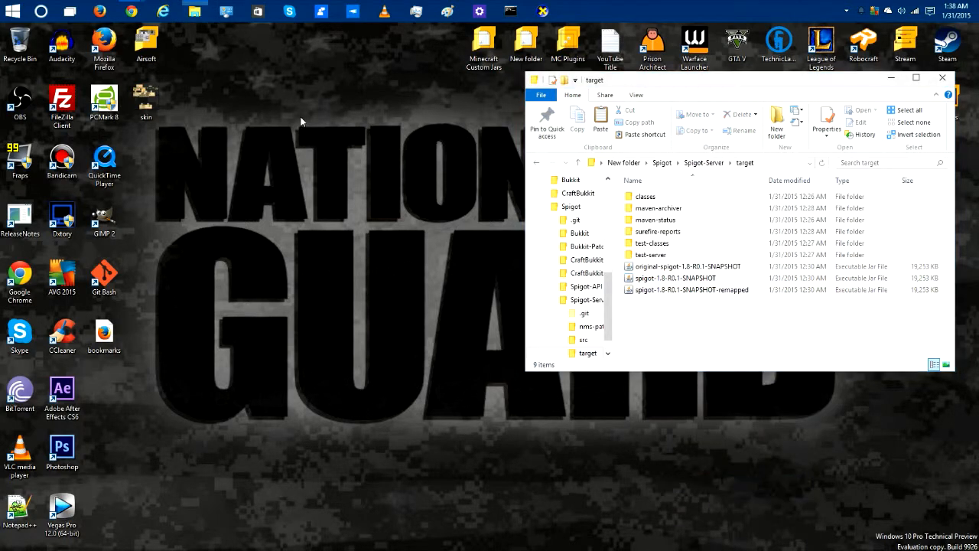
{"action": "key", "text": "ctrl+v"}
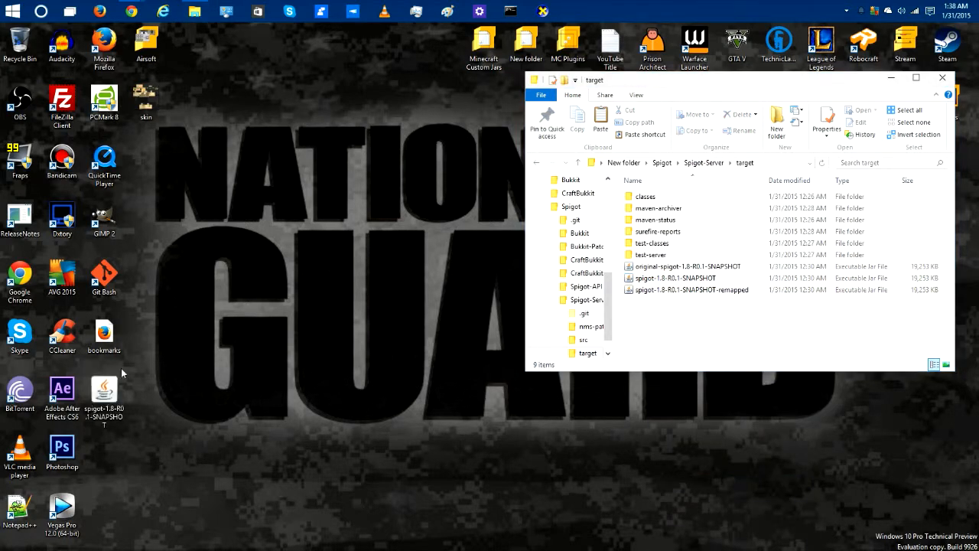
Step: Minimise the target folder window and place the copied Spigot jar in an empty area of the desktop
{"action": "left_click", "coordinate": [355, 153]}
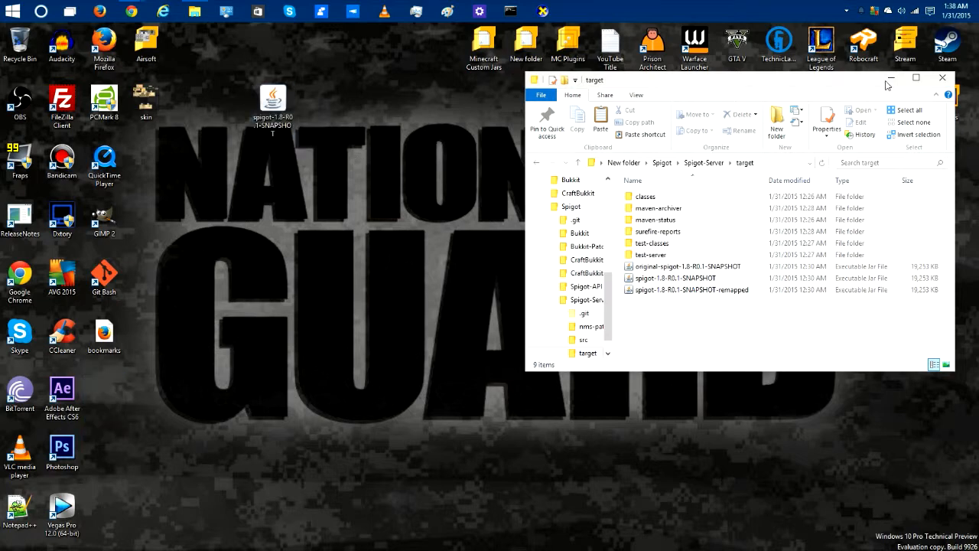
{"action": "left_click", "coordinate": [891, 78]}
{"action": "left_click_drag", "start_coordinate": [272, 103], "coordinate": [444, 165]}
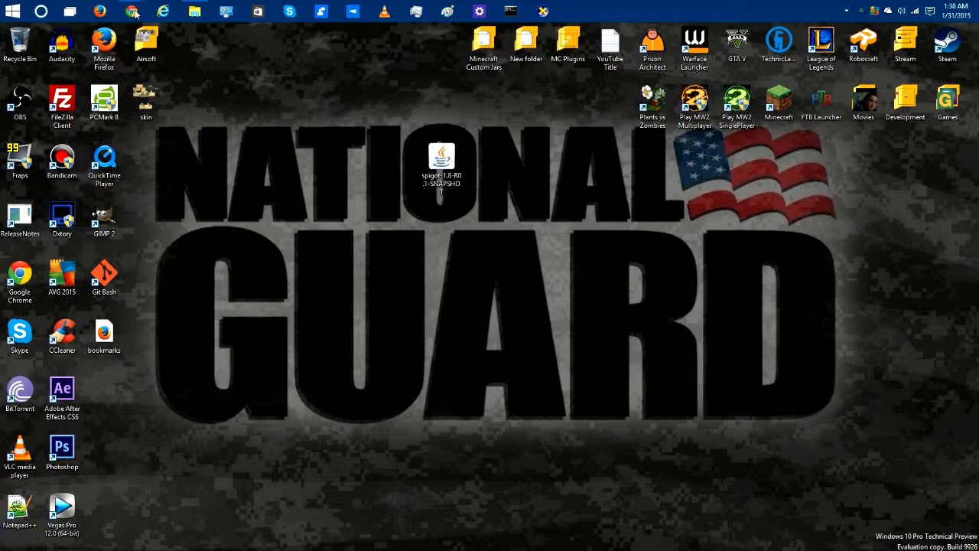
Step: Launch FileZilla, reposition its window, and switch to the Triangle server's FTP List page in the browser
{"action": "double_click", "coordinate": [46, 113]}
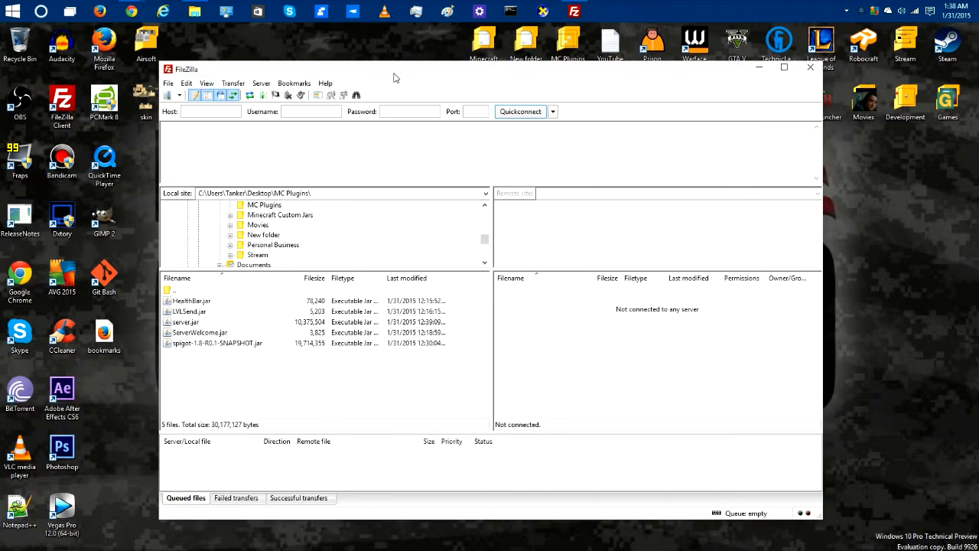
{"action": "left_click_drag", "start_coordinate": [523, 71], "coordinate": [674, 64]}
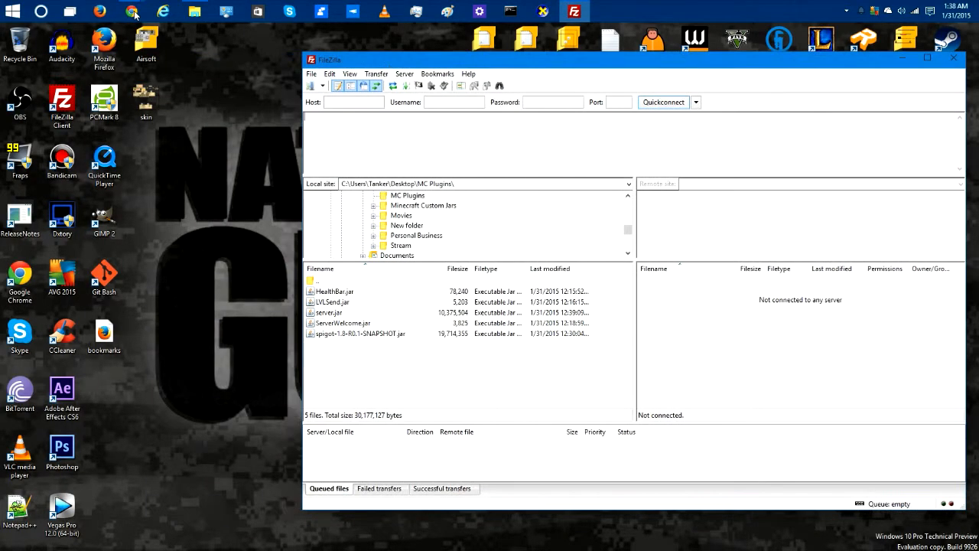
{"action": "mouse_move", "coordinate": [131, 10]}
{"action": "left_click", "coordinate": [69, 55]}
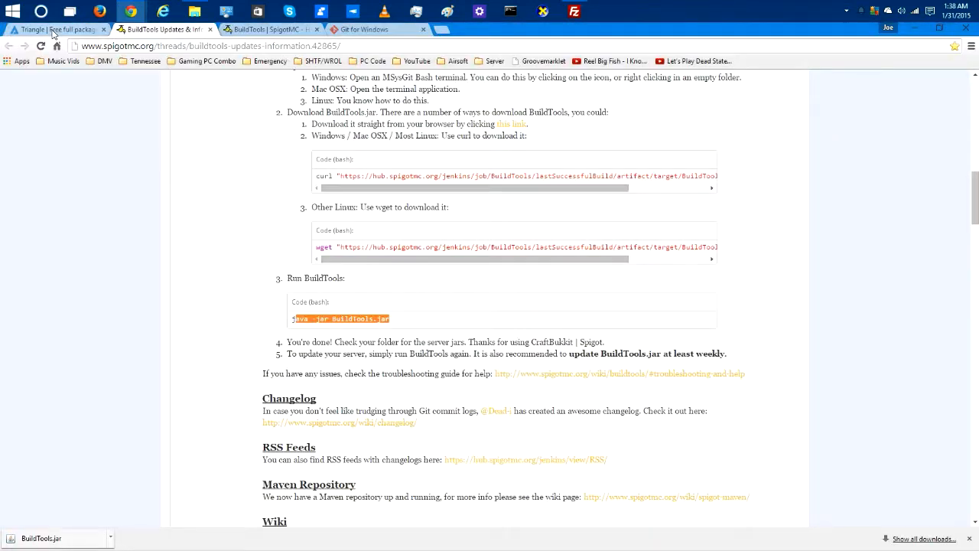
{"action": "left_click", "coordinate": [54, 30]}
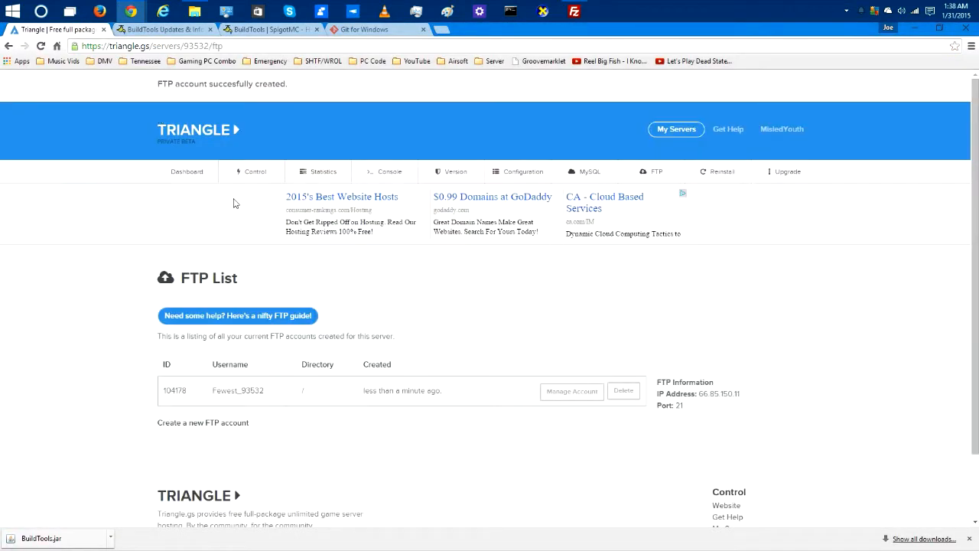
Step: Check the FTP account's username on the Triangle server's FTP List page
{"action": "left_click", "coordinate": [198, 173]}
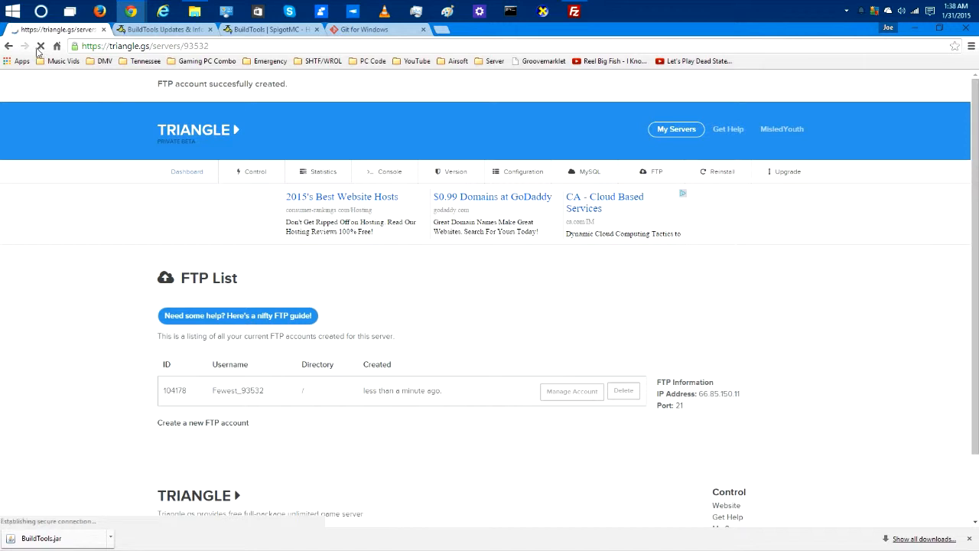
{"action": "left_click", "coordinate": [9, 46]}
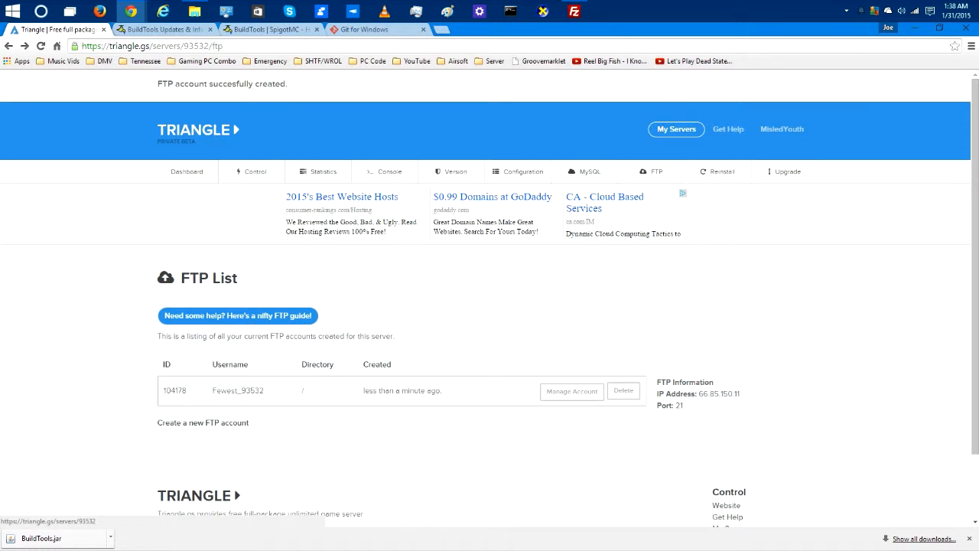
{"action": "left_click_drag", "start_coordinate": [207, 394], "coordinate": [265, 392]}
{"action": "left_click", "coordinate": [290, 405]}
Step: Switch to FileZilla and delete the Minecraft Server 1 entry from the Site Manager
{"action": "left_click", "coordinate": [573, 12]}
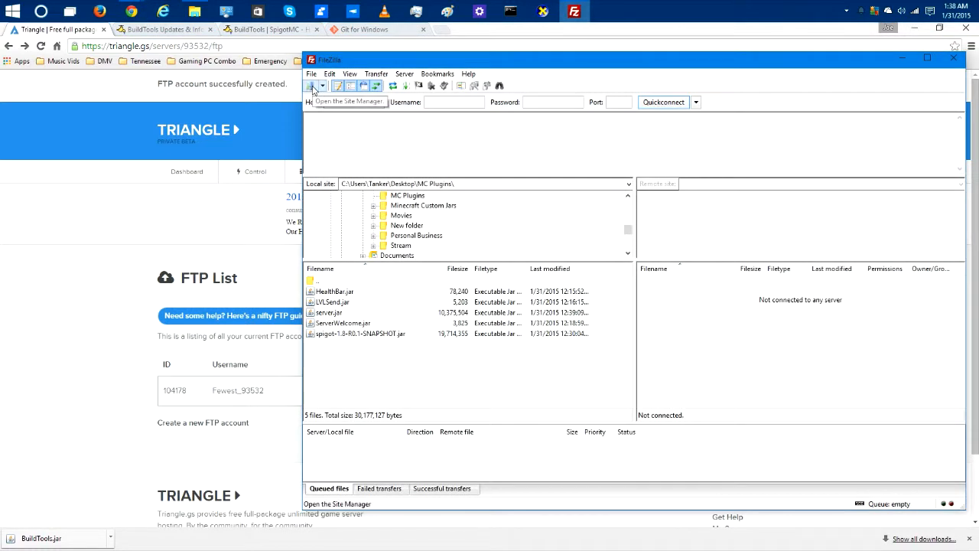
{"action": "left_click", "coordinate": [312, 87]}
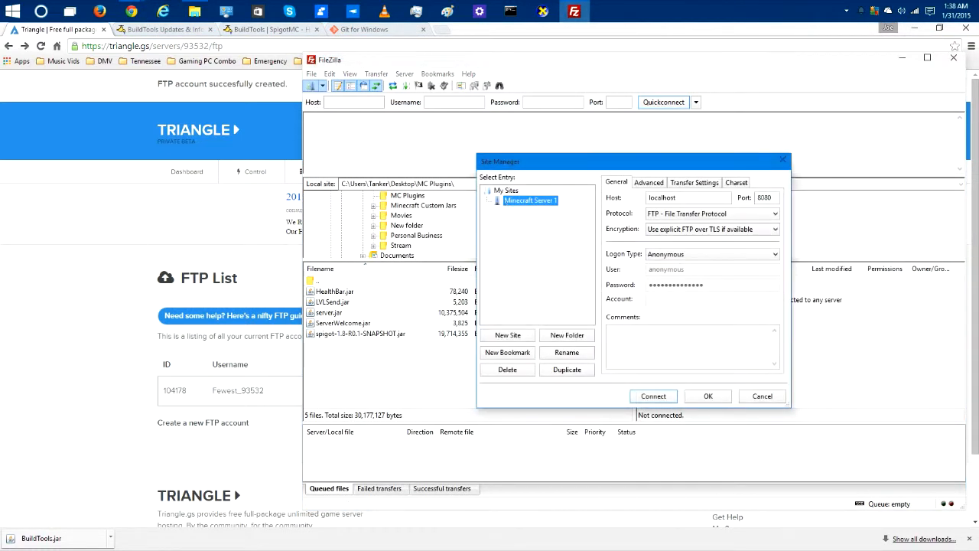
{"action": "left_click", "coordinate": [515, 369]}
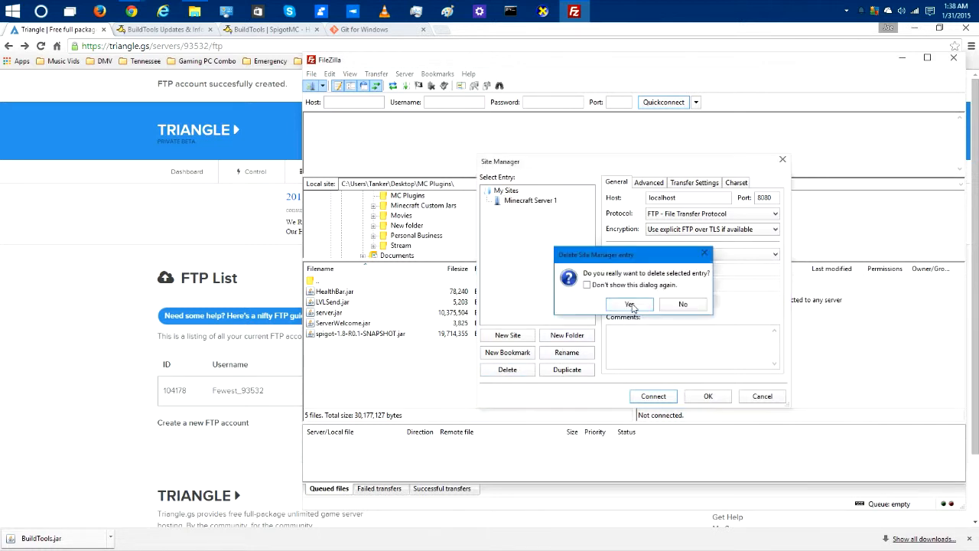
{"action": "left_click", "coordinate": [630, 305]}
Step: Create a new site named Minecraft Server under My Sites
{"action": "left_click", "coordinate": [507, 335]}
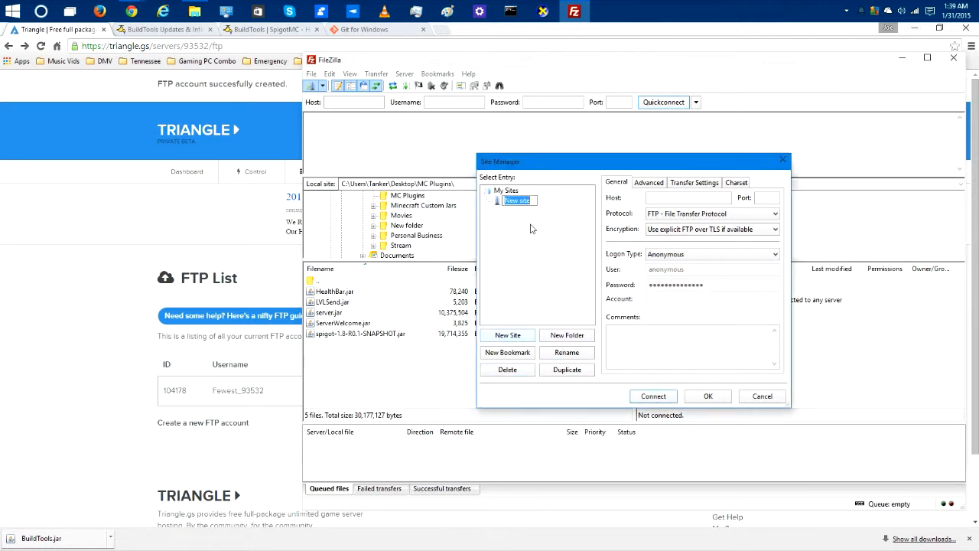
{"action": "type", "text": "Minecraft Server"}
{"action": "key", "text": "Return"}
Step: Copy the server's FTP IP address from the Triangle FTP List page and enter it as the new site's host, 66.85.150.11
{"action": "left_click", "coordinate": [688, 198]}
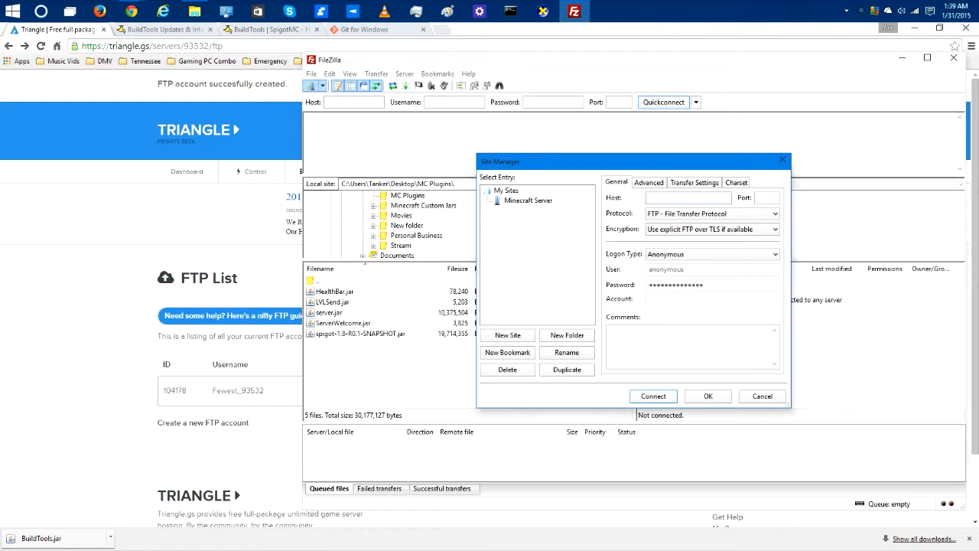
{"action": "left_click", "coordinate": [132, 10]}
{"action": "left_click_drag", "start_coordinate": [698, 394], "coordinate": [741, 395]}
{"action": "right_click", "coordinate": [721, 394]}
{"action": "left_click", "coordinate": [737, 402]}
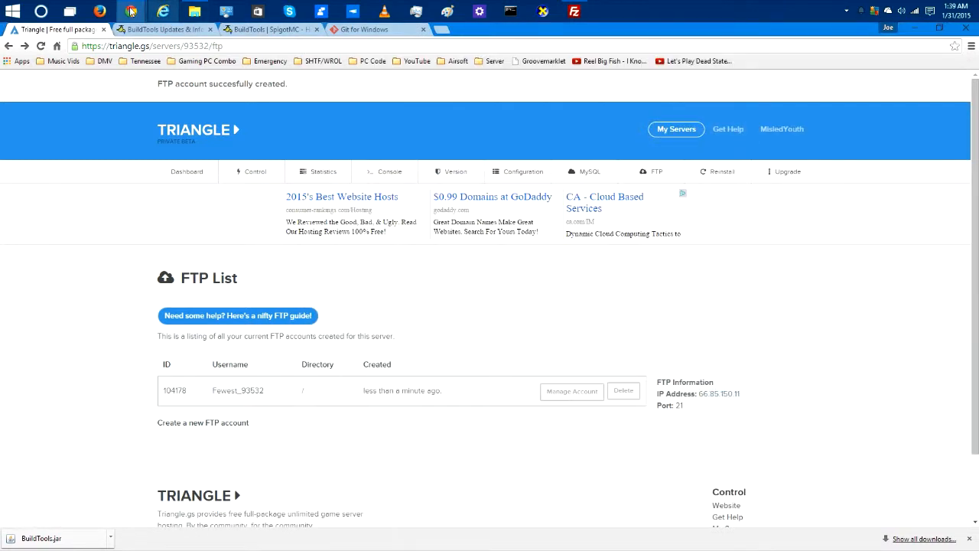
{"action": "left_click", "coordinate": [132, 11]}
{"action": "left_click", "coordinate": [579, 5]}
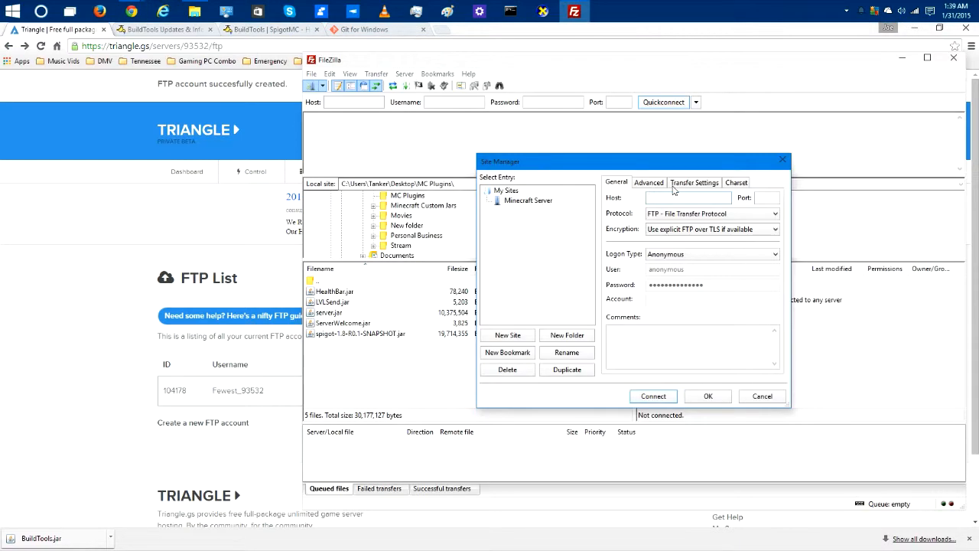
{"action": "key", "text": "ctrl+v"}
{"action": "left_click", "coordinate": [762, 198]}
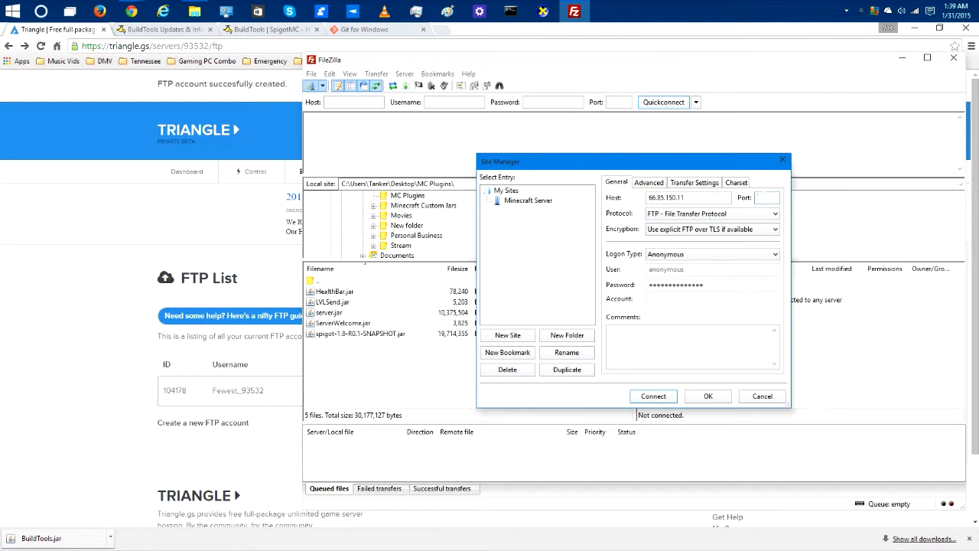
Step: Set the site's logon type to Normal and enter the FTP account's username and password
{"action": "left_click", "coordinate": [677, 256]}
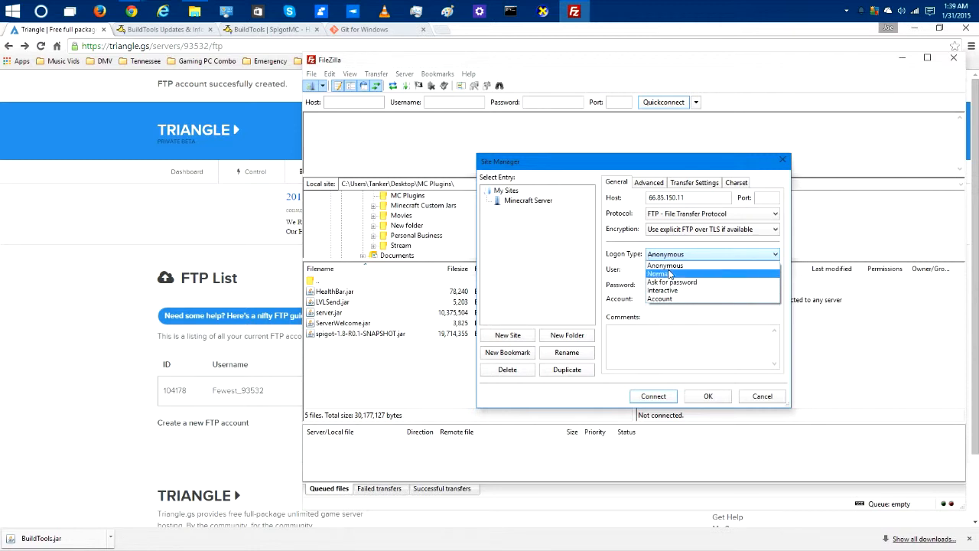
{"action": "left_click", "coordinate": [668, 274]}
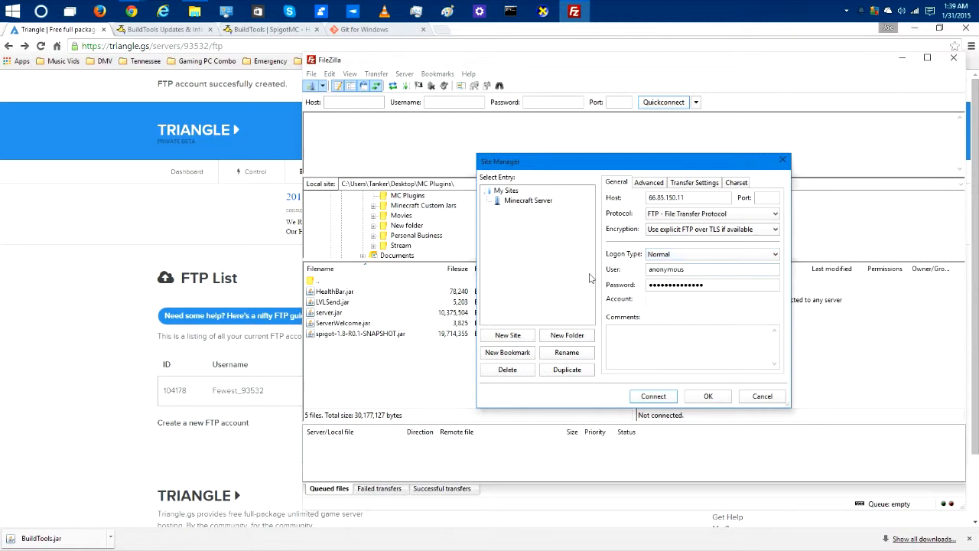
{"action": "type", "text": "Fe"}
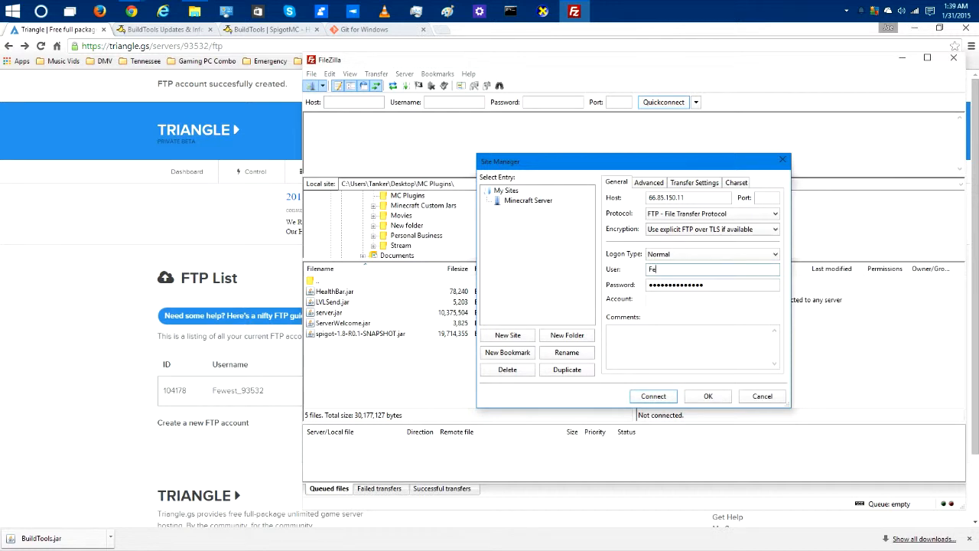
{"action": "type", "text": "west_93532"}
{"action": "key", "text": "Tab"}
{"action": "type", "text": "a"}
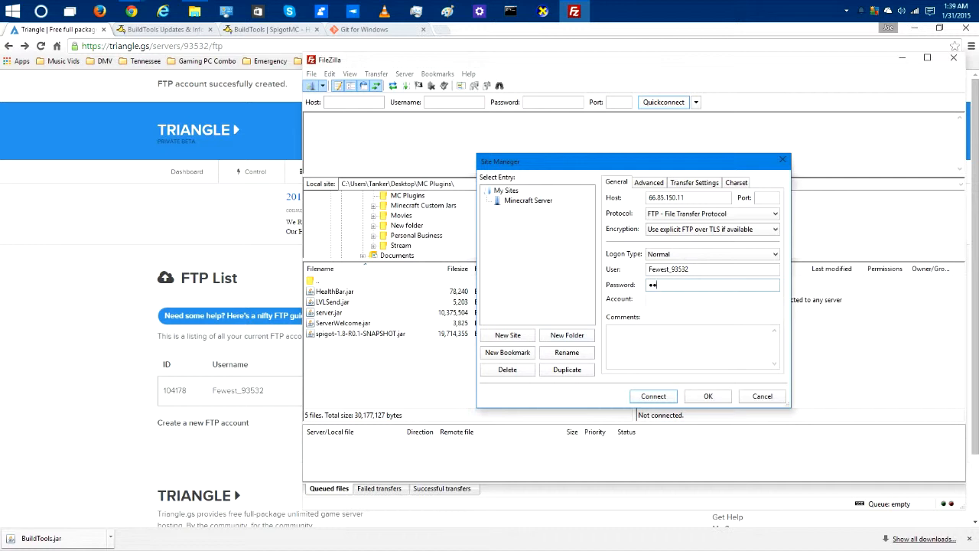
{"action": "type", "text": "•••••••"}
Step: Connect to the Minecraft Server site, reposition the FileZilla window, and minimize the browser behind it
{"action": "left_click", "coordinate": [662, 396]}
{"action": "right_click", "coordinate": [660, 393]}
{"action": "left_click", "coordinate": [718, 331]}
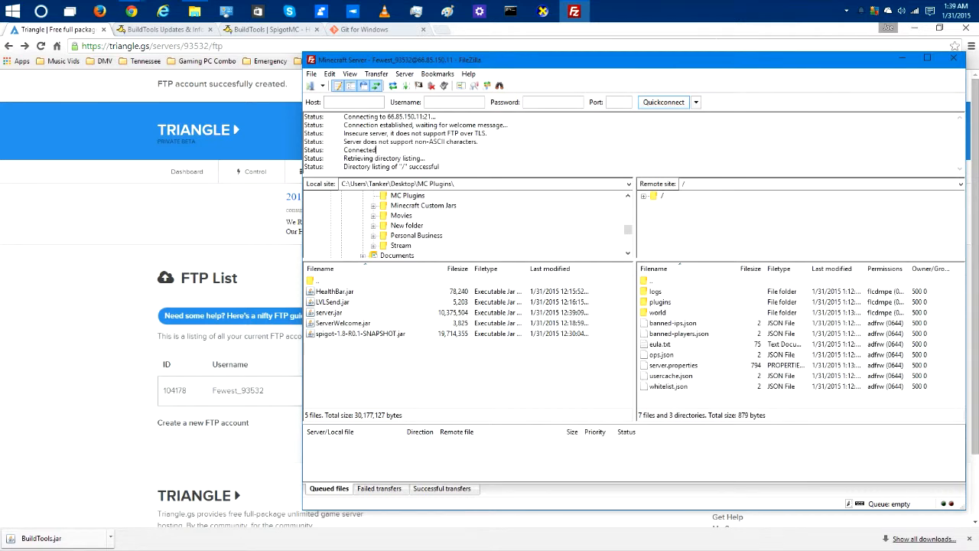
{"action": "left_click_drag", "start_coordinate": [416, 54], "coordinate": [178, 38]}
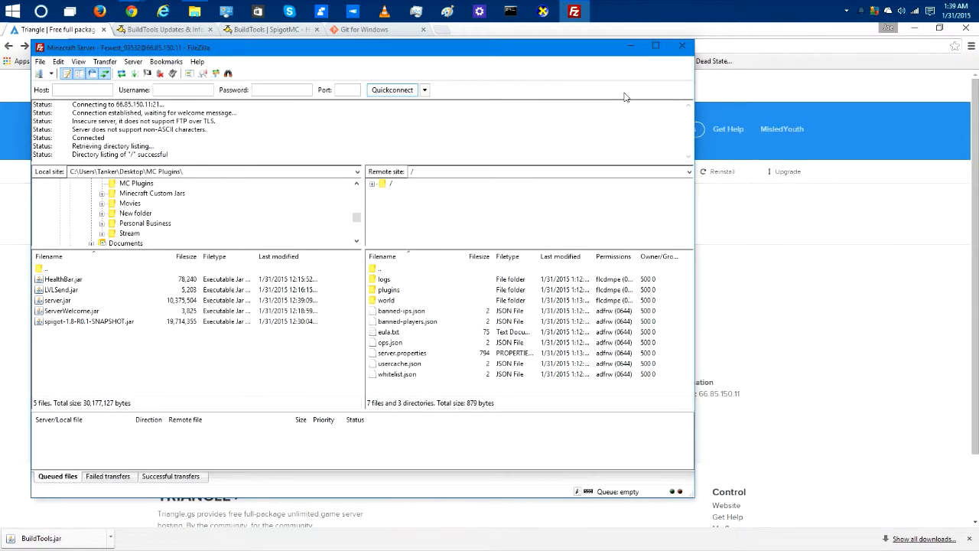
{"action": "left_click", "coordinate": [913, 29]}
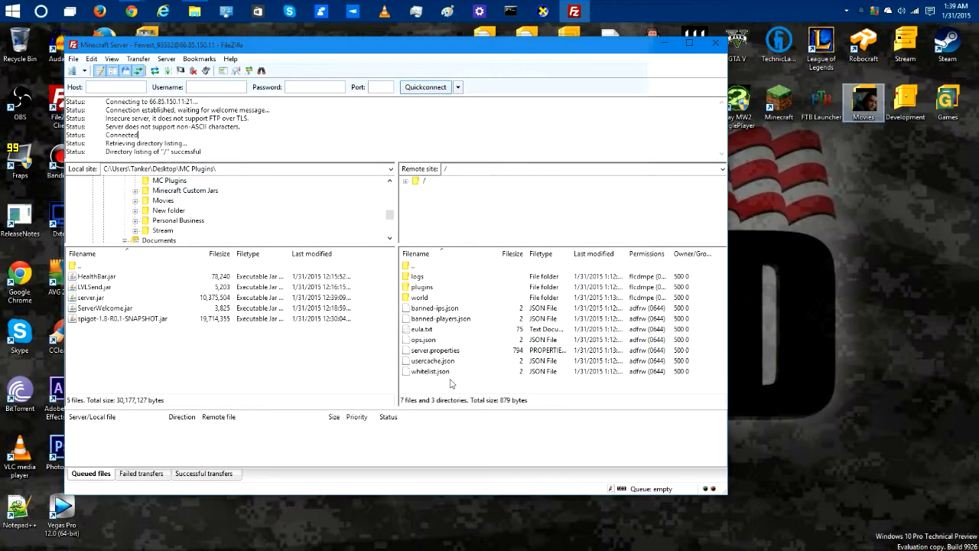
Step: Examine the server's root files and the local jar files in MC Plugins, refreshing the directory listing
{"action": "left_click", "coordinate": [459, 371]}
{"action": "left_click", "coordinate": [516, 279], "text": "shift"}
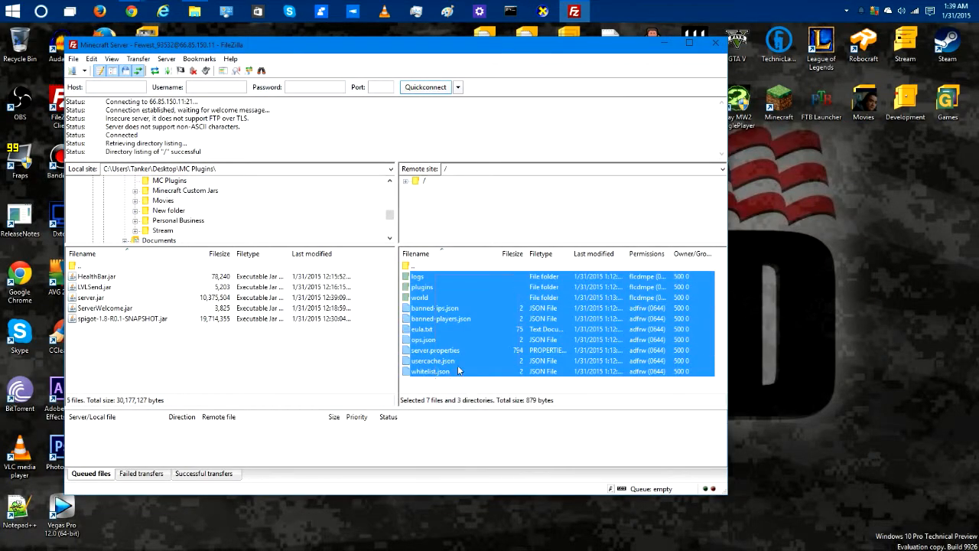
{"action": "left_click", "coordinate": [431, 385]}
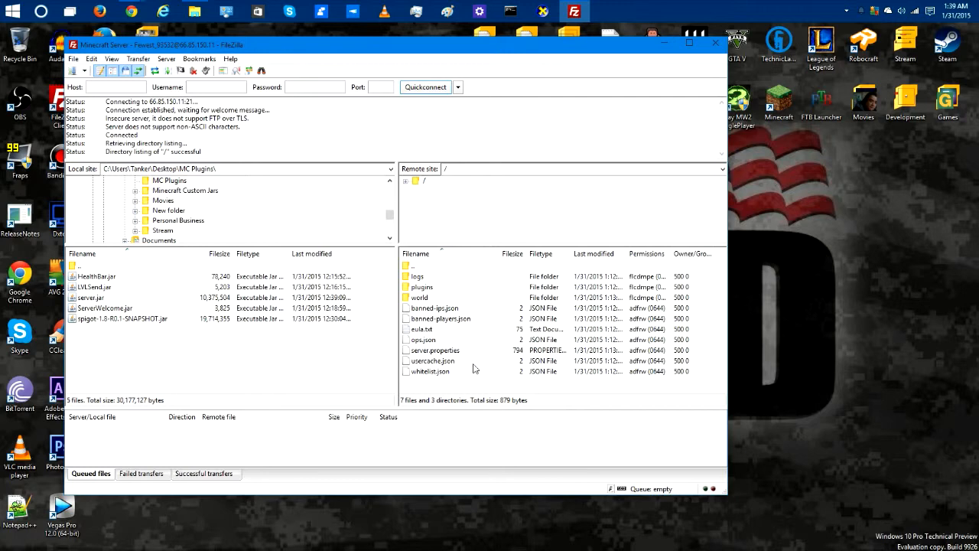
{"action": "key", "text": "F5"}
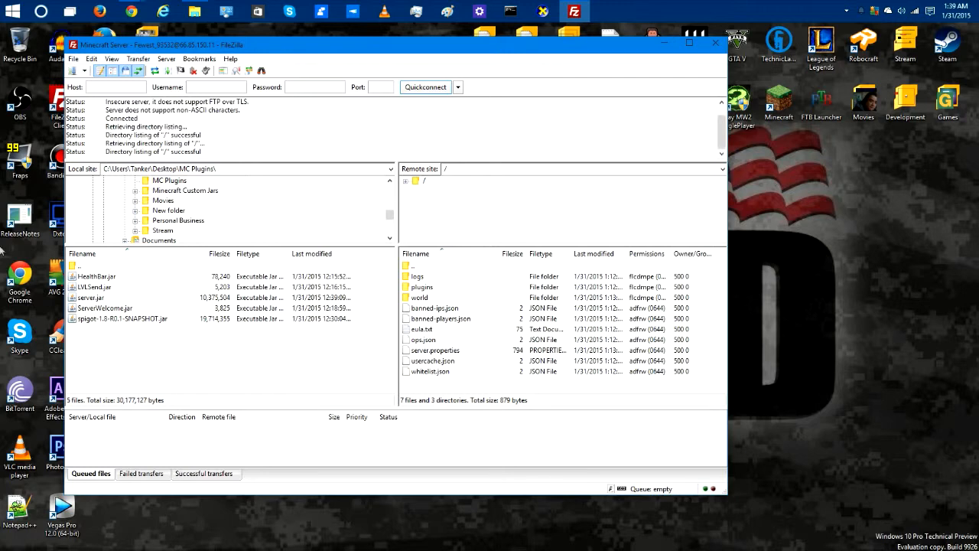
{"action": "left_click", "coordinate": [101, 298]}
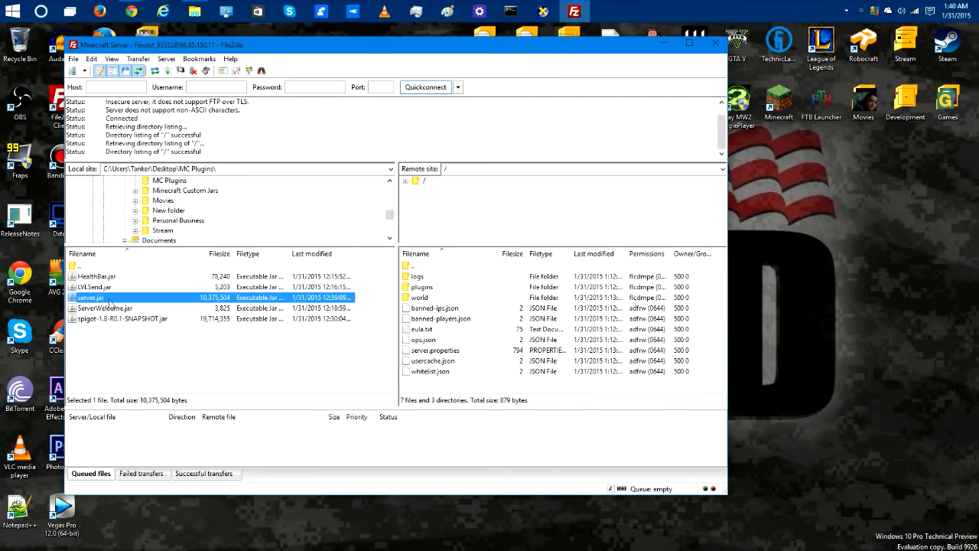
{"action": "left_click", "coordinate": [429, 378]}
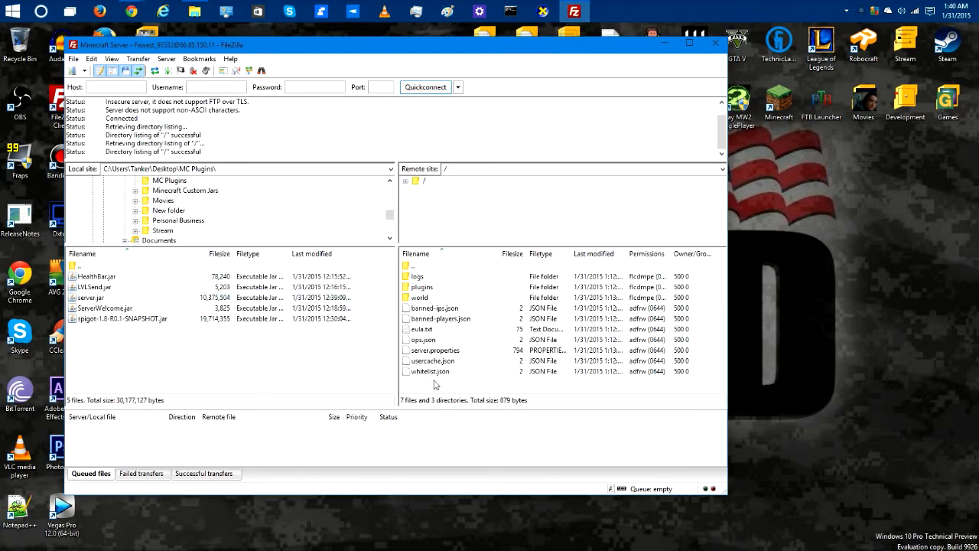
{"action": "left_click", "coordinate": [447, 340]}
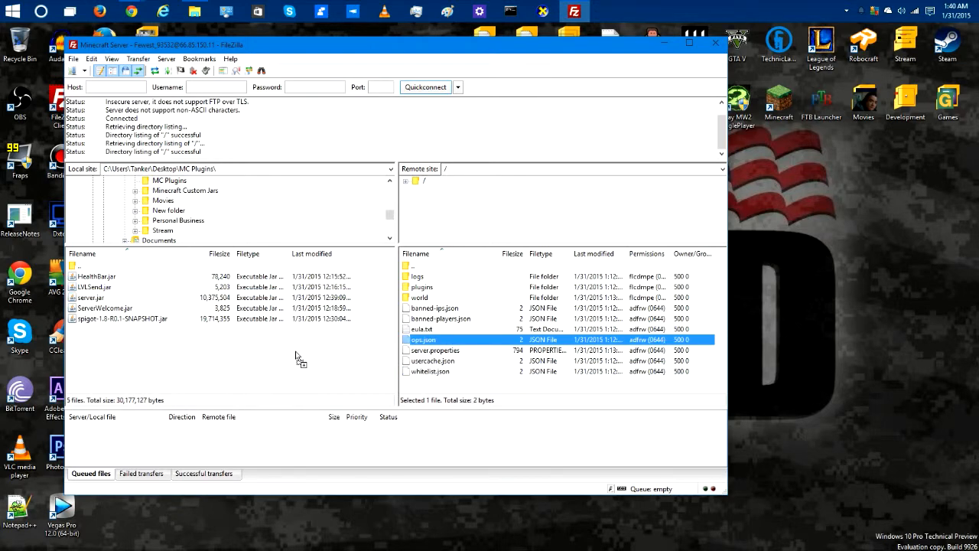
{"action": "left_click", "coordinate": [411, 394]}
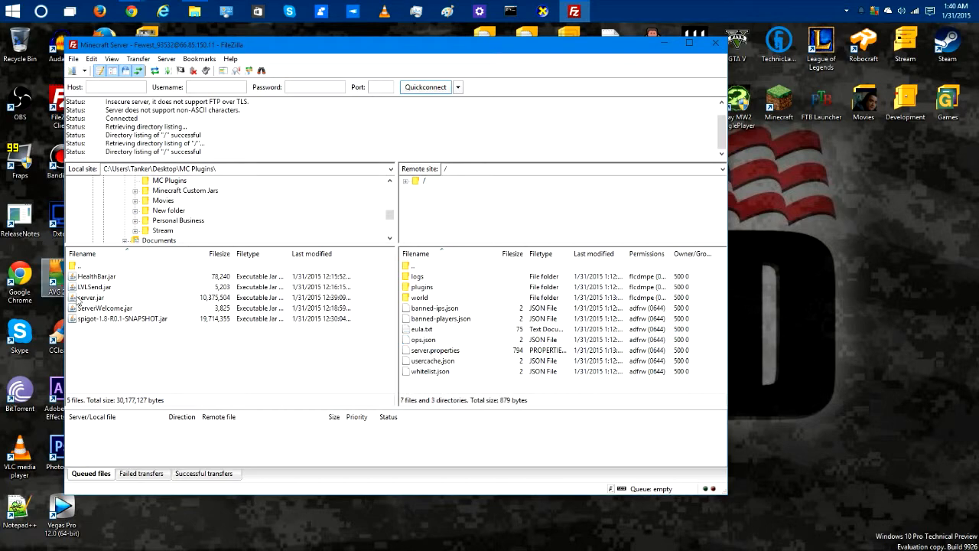
{"action": "left_click", "coordinate": [87, 299]}
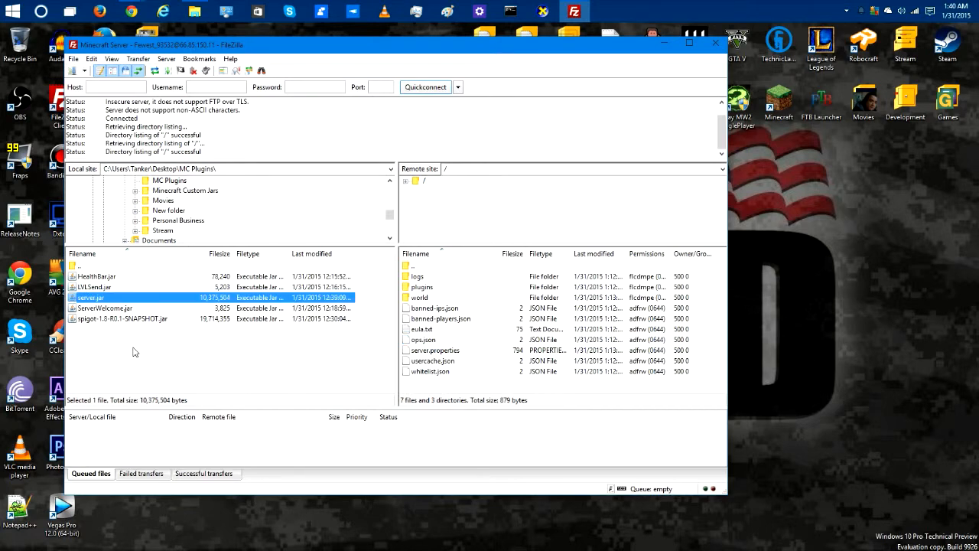
Step: Upload spigot-1.8-R0.1-SNAPSHOT.jar from the local MC Plugins folder to the server's root directory
{"action": "left_click", "coordinate": [128, 328]}
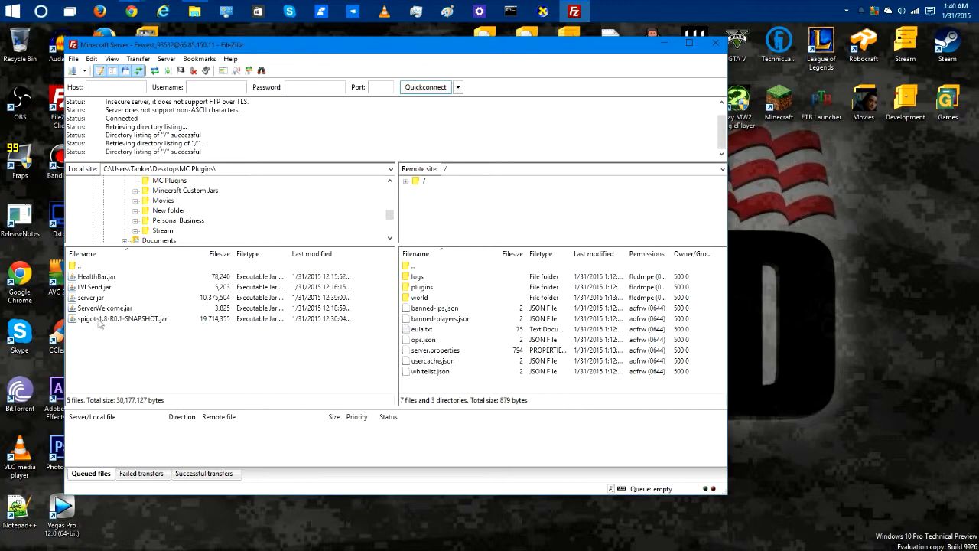
{"action": "left_click_drag", "start_coordinate": [91, 325], "coordinate": [426, 383]}
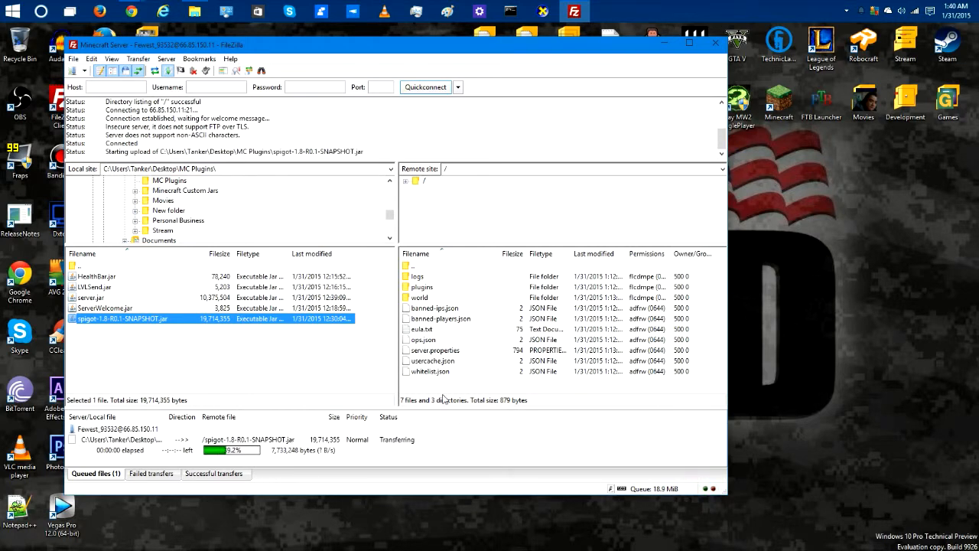
{"action": "left_click", "coordinate": [345, 365]}
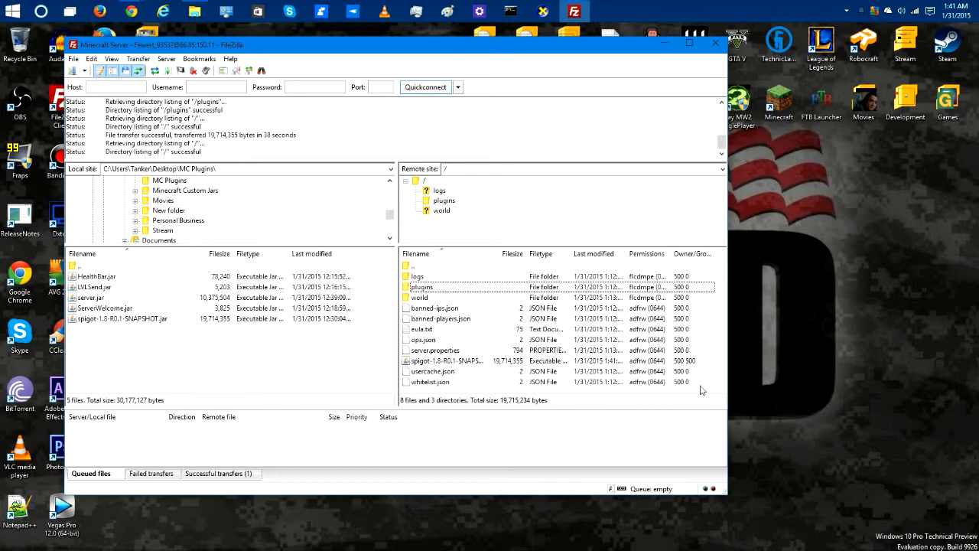
Step: Rename the uploaded Spigot jar on the server as server.jar
{"action": "right_click", "coordinate": [438, 361]}
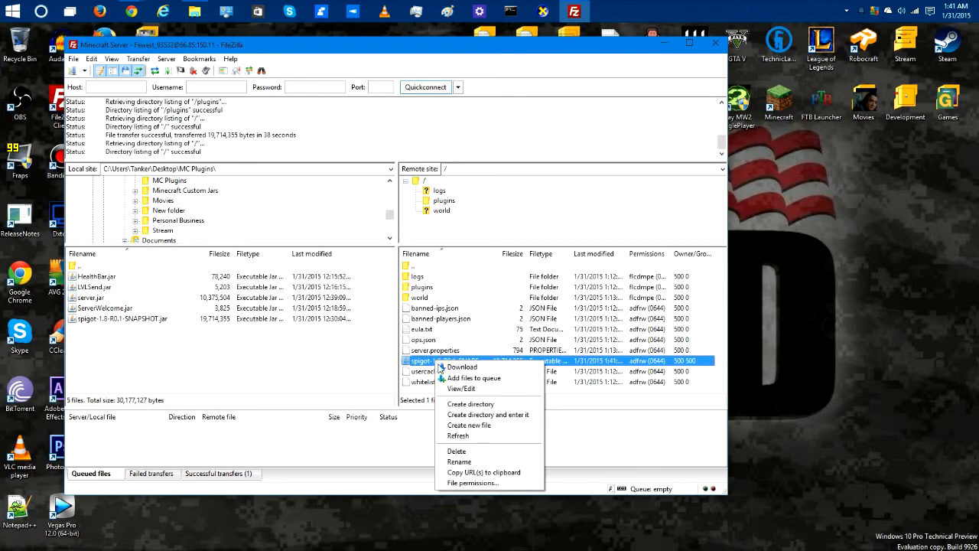
{"action": "left_click", "coordinate": [461, 461]}
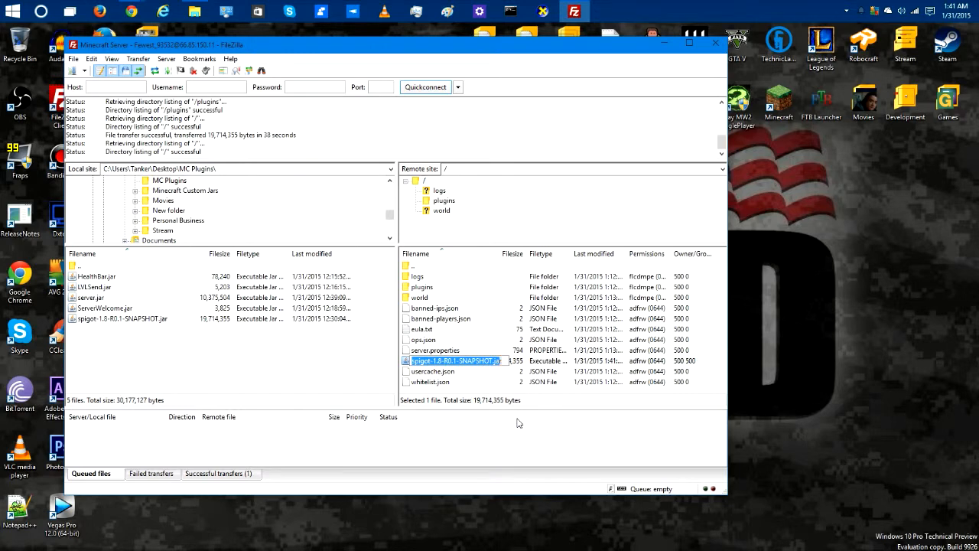
{"action": "key", "text": "shift+Left"}
{"action": "key", "text": "shift+Left"}
{"action": "key", "text": "shift+Left"}
{"action": "key", "text": "BackSpace"}
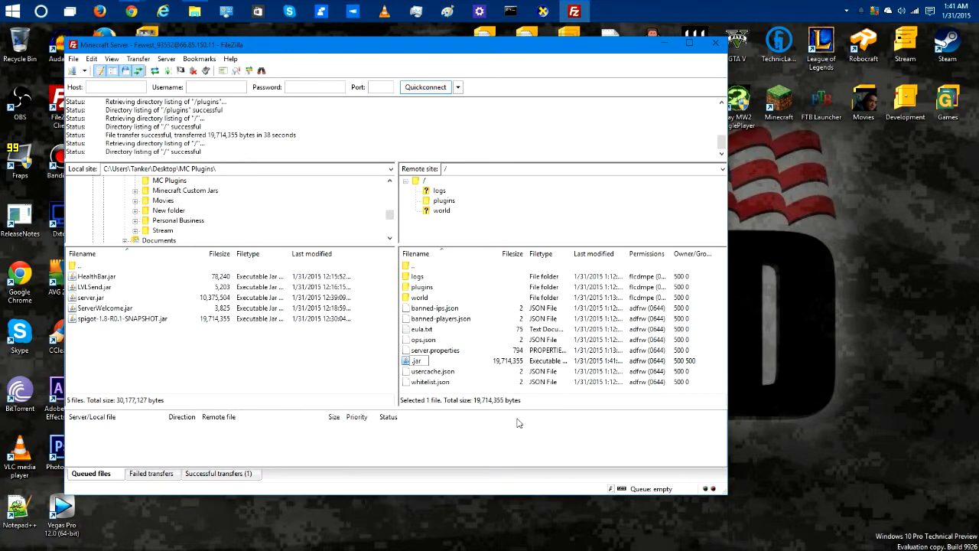
{"action": "type", "text": "server"}
{"action": "key", "text": "Return"}
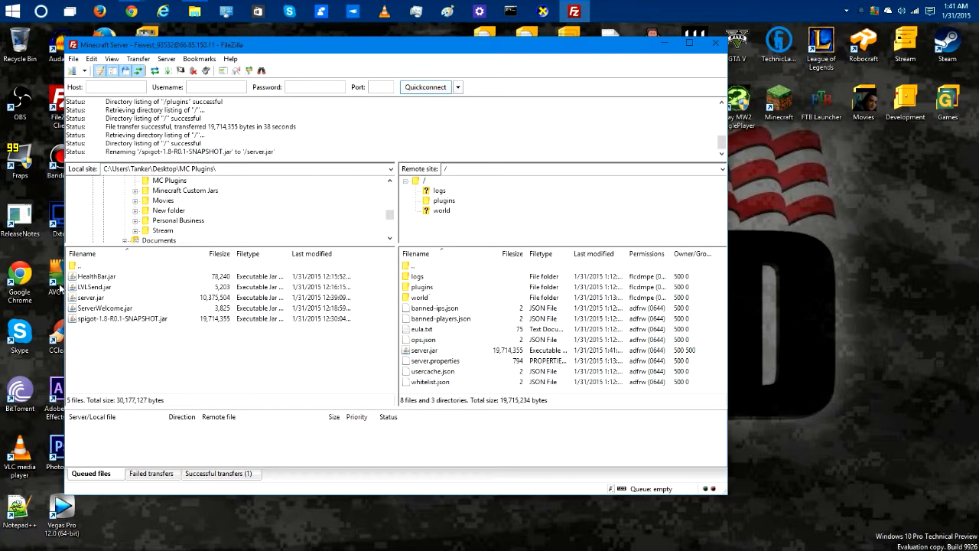
Step: Upload HealthBar.jar and ServerWelcome.jar into the server's plugins folder, then return to the root directory
{"action": "left_click", "coordinate": [95, 276]}
{"action": "left_click", "coordinate": [91, 309], "text": "ctrl"}
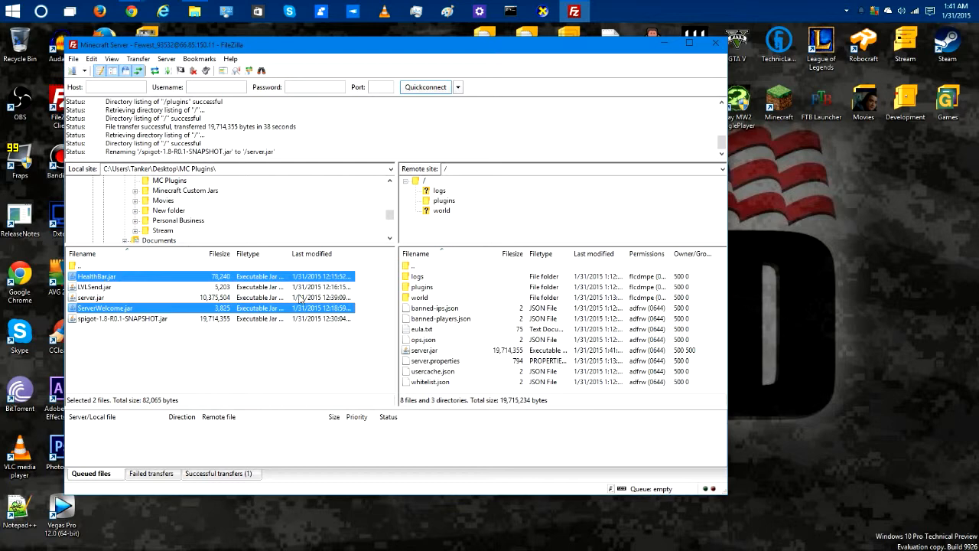
{"action": "double_click", "coordinate": [422, 287]}
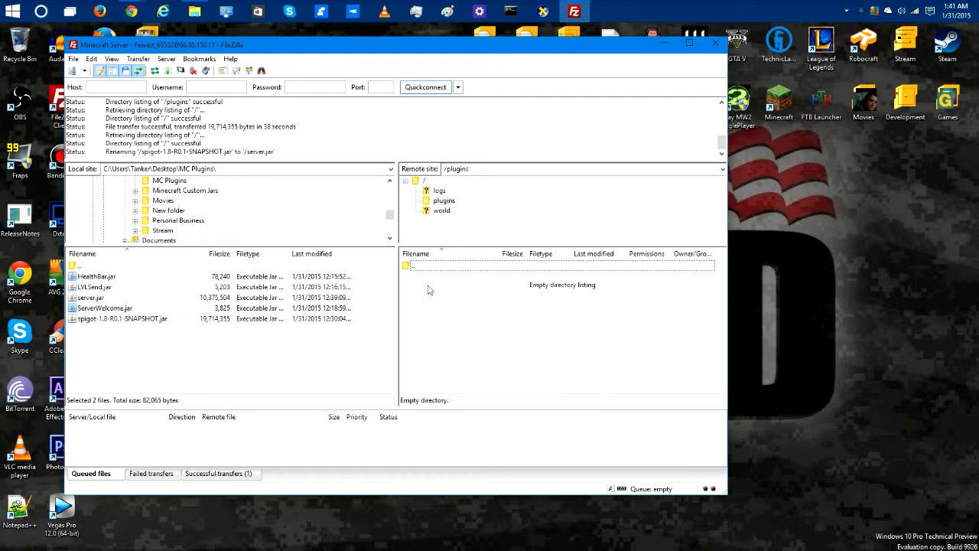
{"action": "mouse_move", "coordinate": [95, 280]}
{"action": "left_mouse_down"}
{"action": "mouse_move", "coordinate": [195, 282]}
{"action": "mouse_move", "coordinate": [525, 335]}
{"action": "left_mouse_up"}
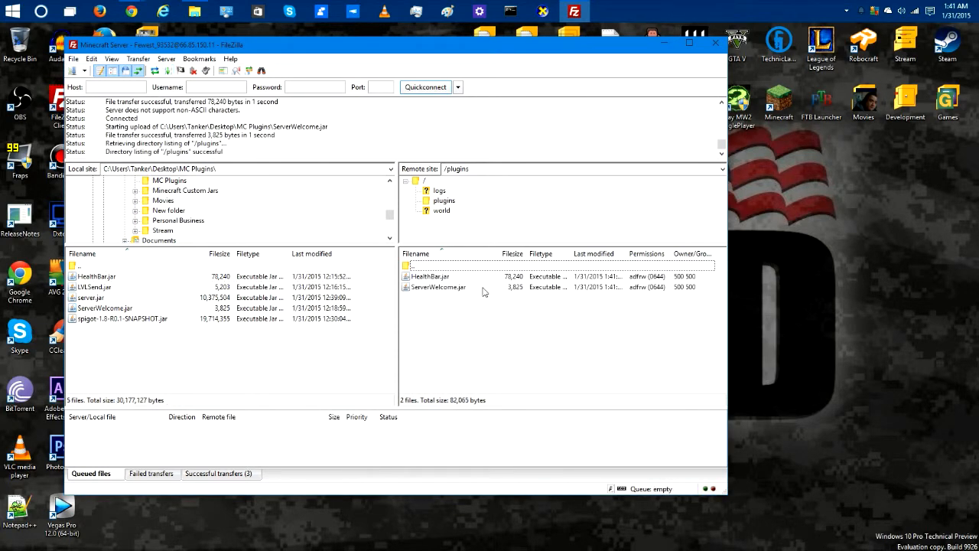
{"action": "double_click", "coordinate": [467, 268]}
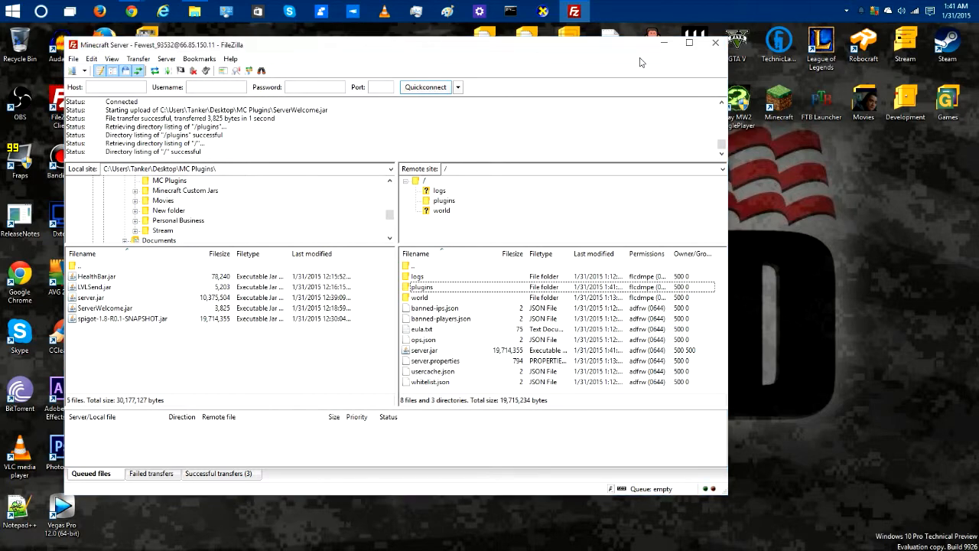
Step: Switch to the Triangle site in Chrome, start the server from its Server Control page, and dismiss the downloads bar
{"action": "key", "text": "super+d"}
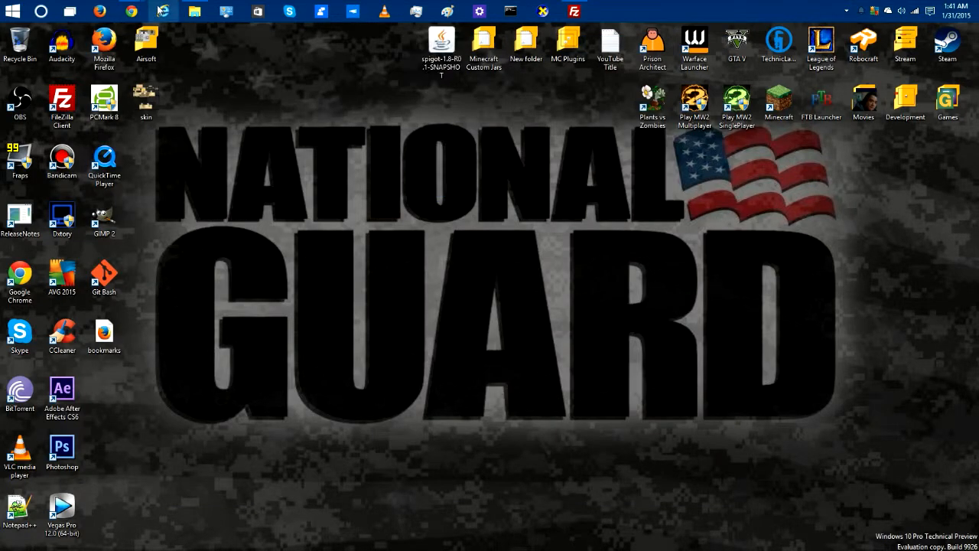
{"action": "left_click", "coordinate": [132, 10]}
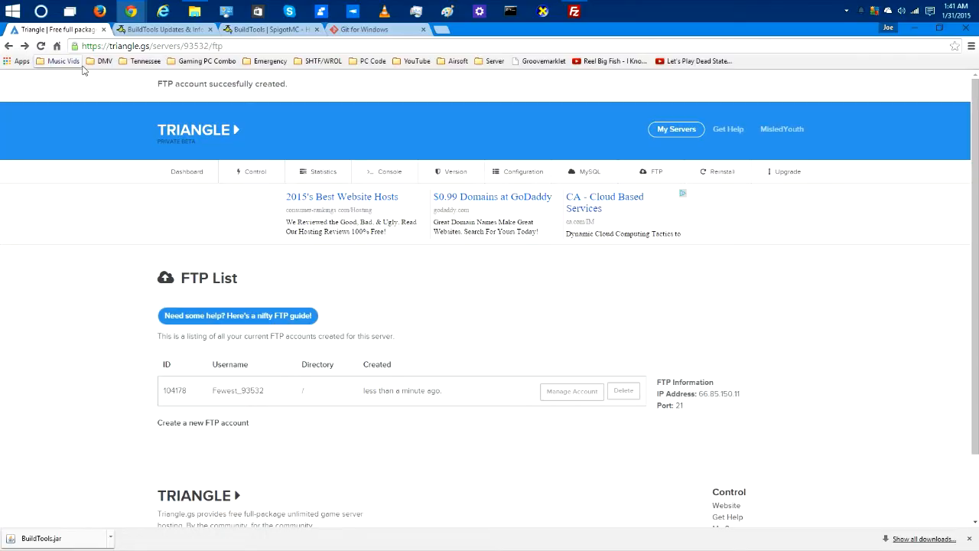
{"action": "left_click", "coordinate": [253, 173]}
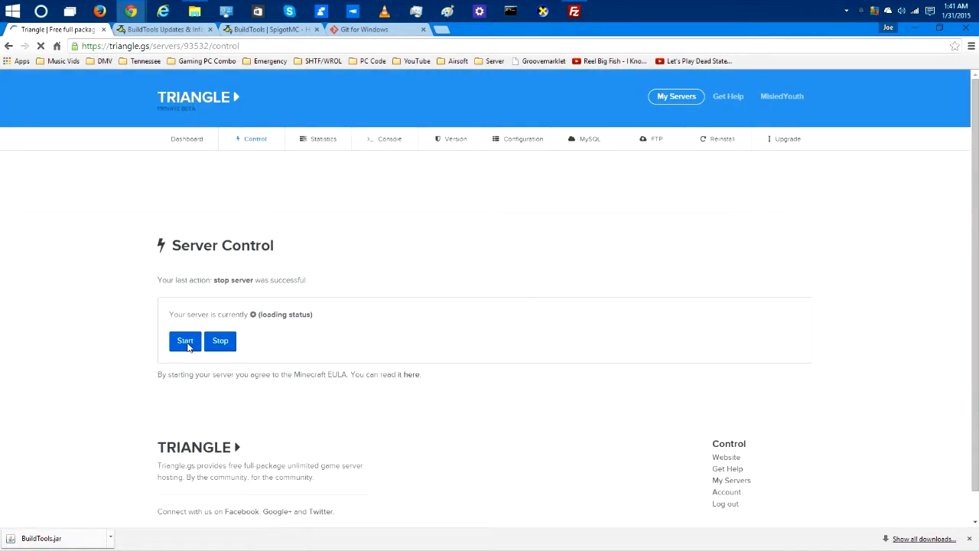
{"action": "left_click", "coordinate": [187, 344]}
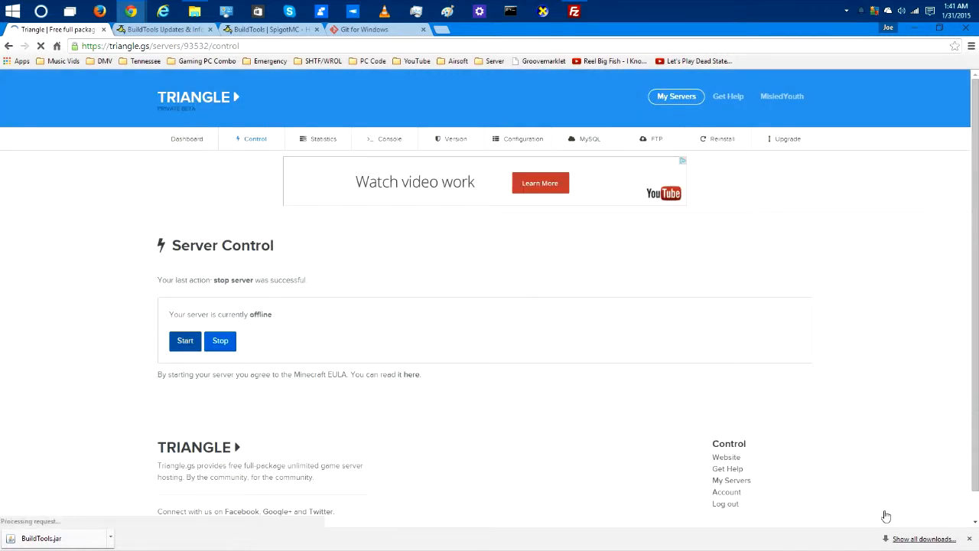
{"action": "left_click", "coordinate": [969, 538]}
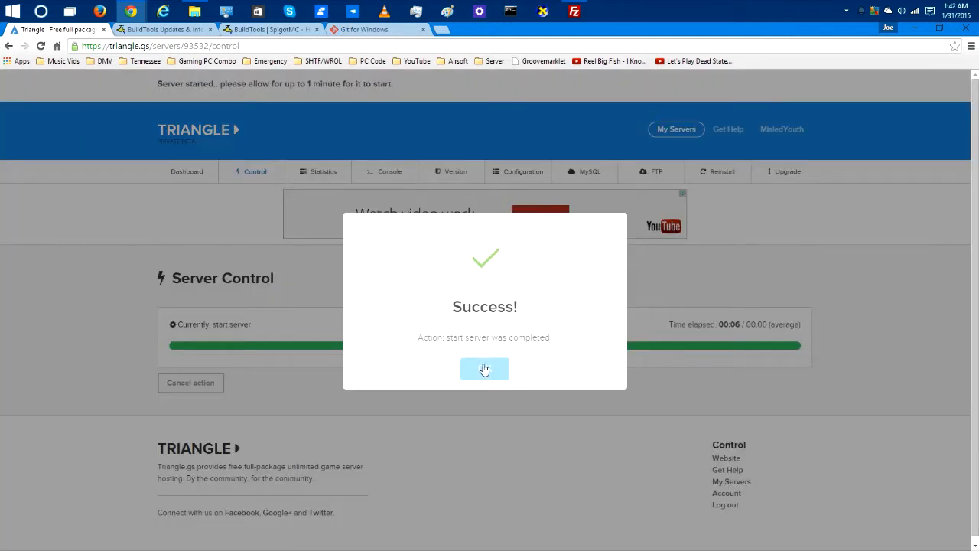
Step: Dismiss the success message and open the server's console to review the startup log and plugin loading
{"action": "left_click", "coordinate": [484, 370]}
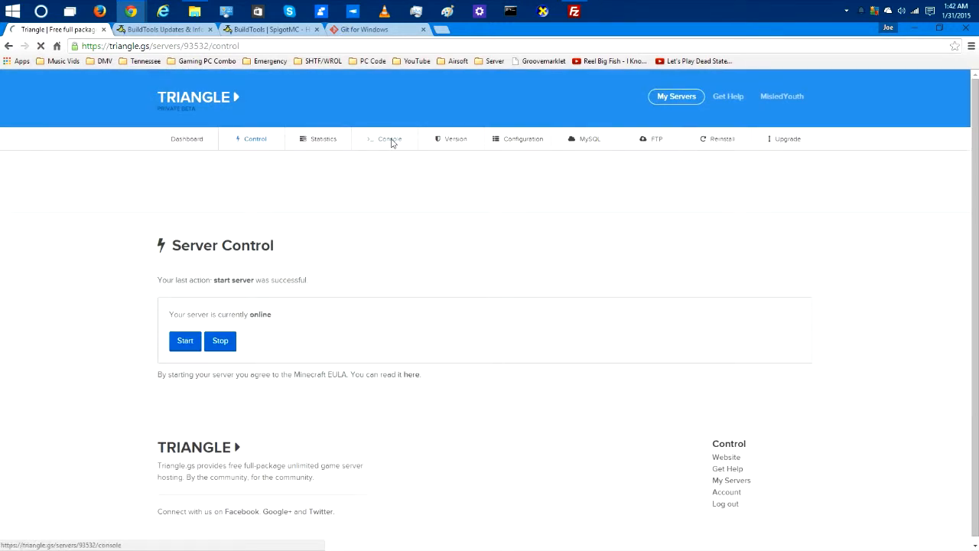
{"action": "left_click", "coordinate": [391, 141]}
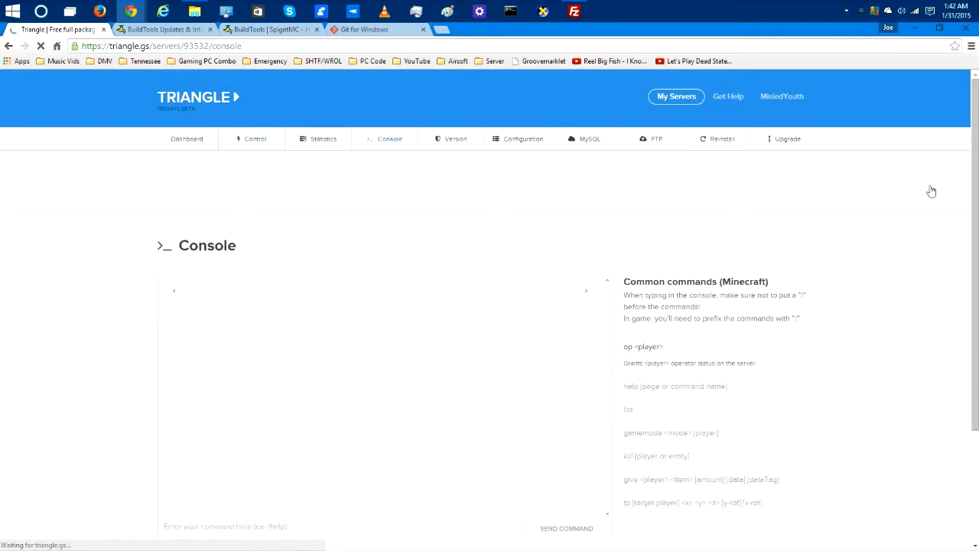
{"action": "scroll", "coordinate": [385, 320], "scroll_direction": "down", "scroll_amount": 1}
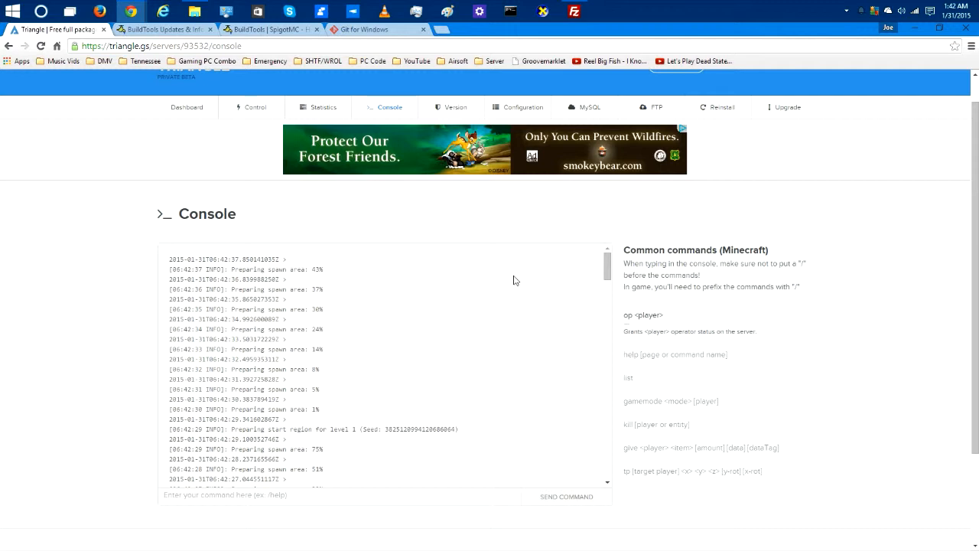
{"action": "mouse_move", "coordinate": [609, 264]}
{"action": "left_mouse_down"}
{"action": "mouse_move", "coordinate": [607, 363]}
{"action": "mouse_move", "coordinate": [606, 262]}
{"action": "left_mouse_up"}
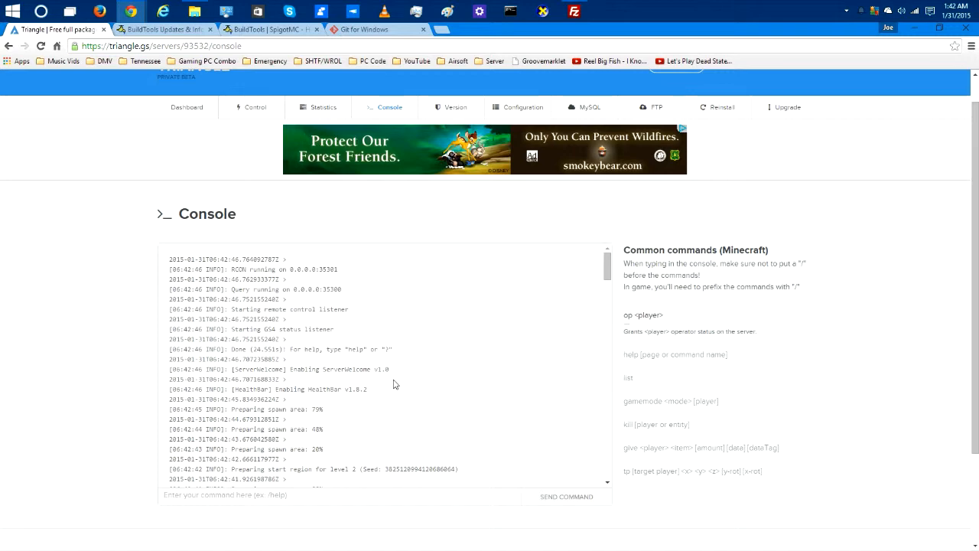
Step: Switch to FileZilla and open config.yml from the server's plugins/ServerWelcome folder for editing, with the cursor on the serverName line
{"action": "left_click", "coordinate": [575, 12]}
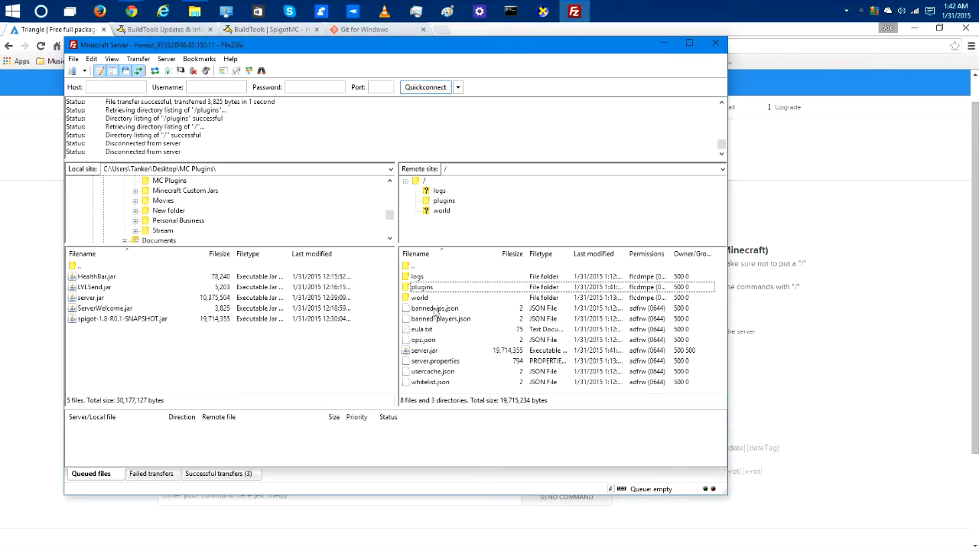
{"action": "double_click", "coordinate": [425, 289]}
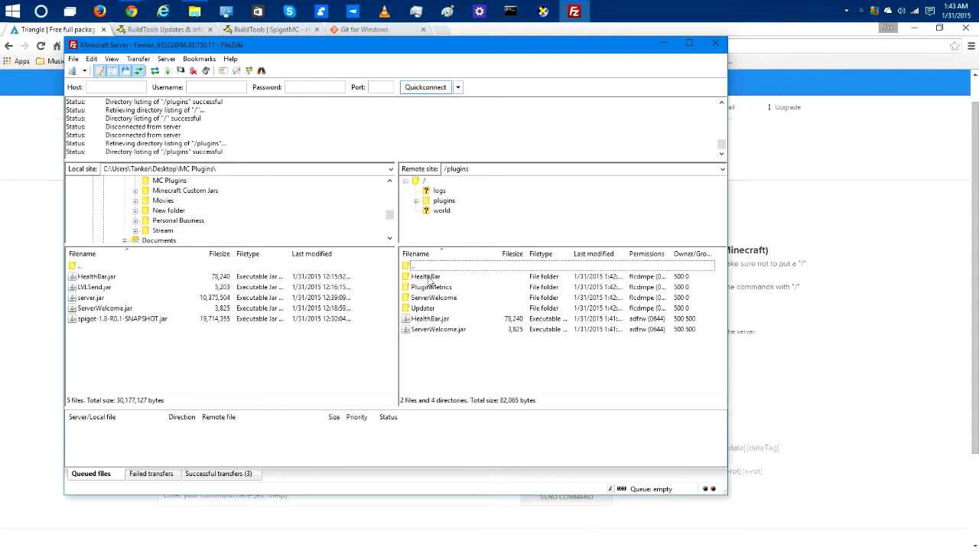
{"action": "double_click", "coordinate": [440, 300]}
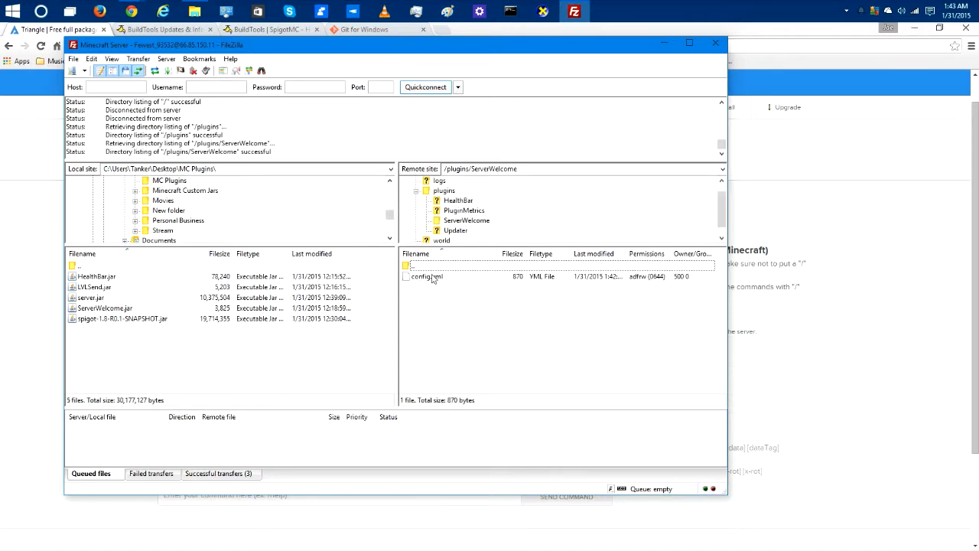
{"action": "right_click", "coordinate": [417, 280]}
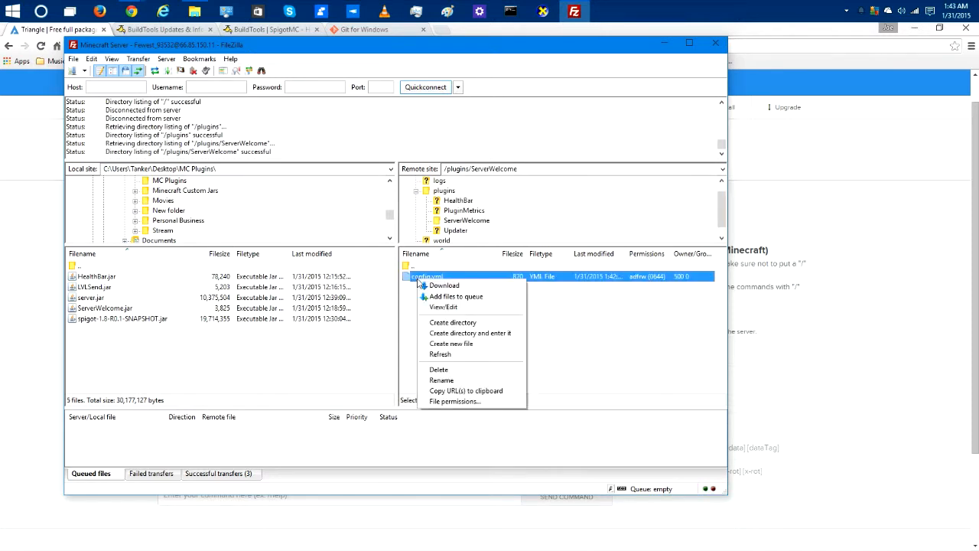
{"action": "left_click", "coordinate": [443, 307]}
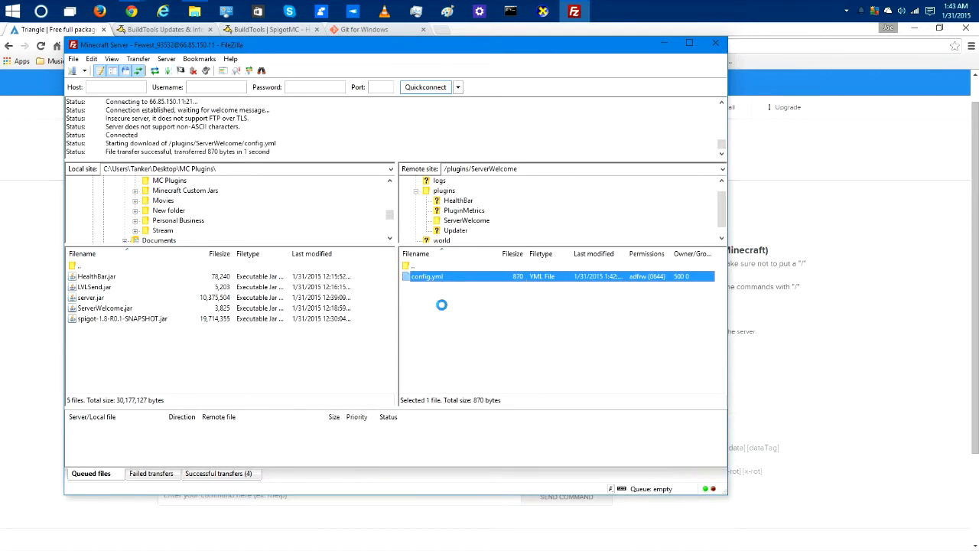
{"action": "left_click", "coordinate": [396, 98]}
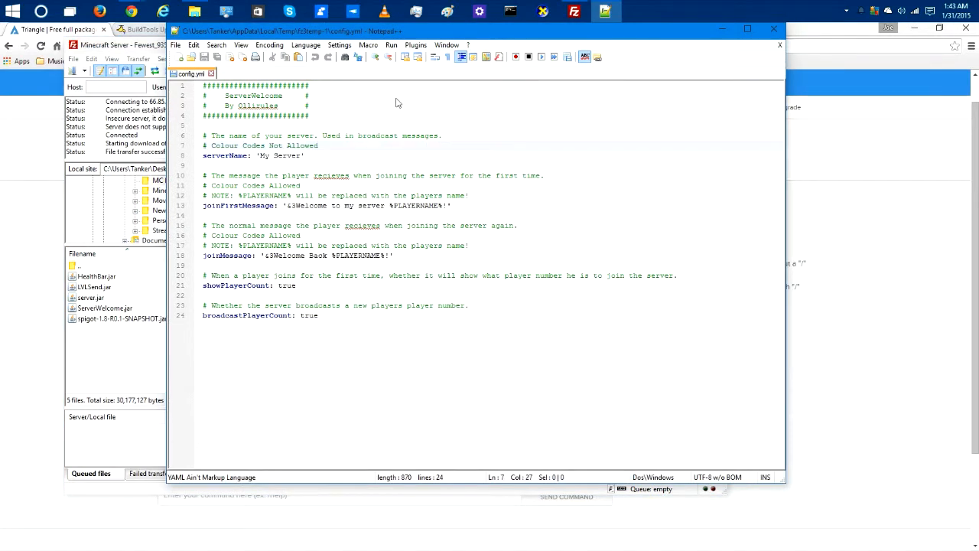
{"action": "left_click_drag", "start_coordinate": [334, 32], "coordinate": [348, 74]}
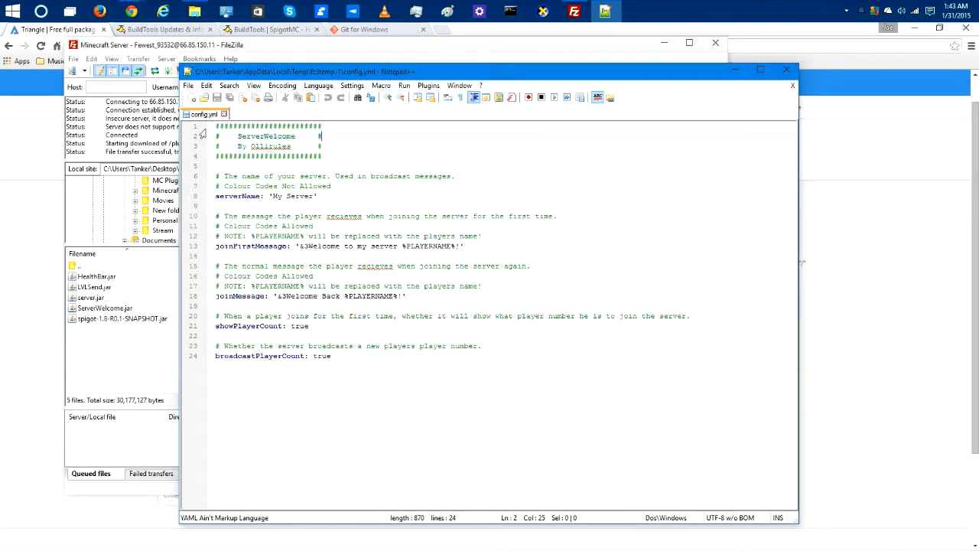
{"action": "left_click", "coordinate": [317, 196]}
Step: Switch to the Triangle site in Chrome, stop the server from its Server Control page, and return to the open config.yml
{"action": "key", "text": "alt+Tab"}
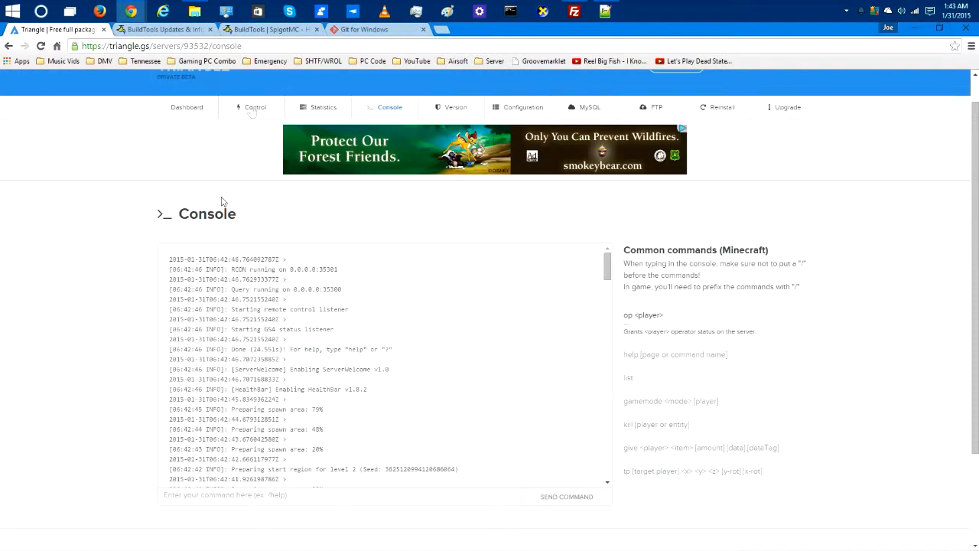
{"action": "left_click", "coordinate": [252, 110]}
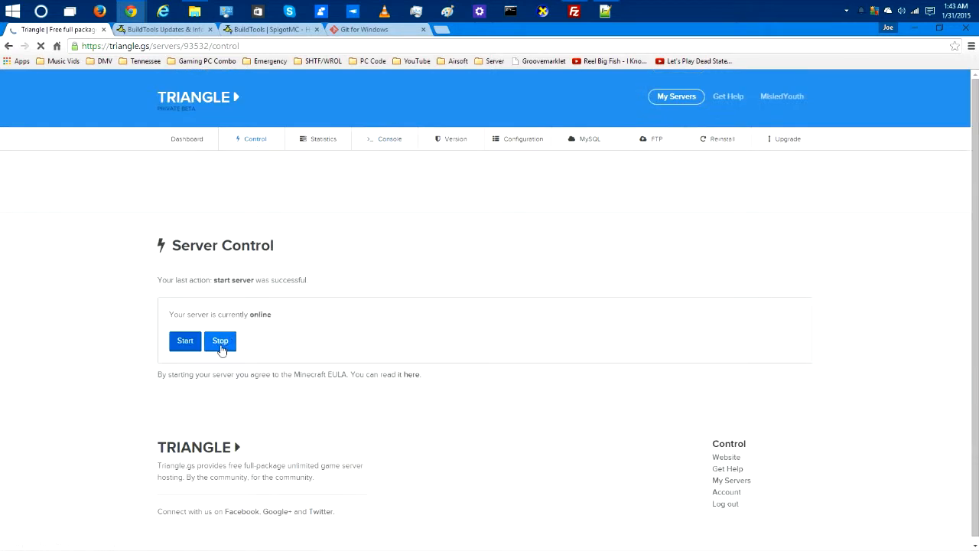
{"action": "left_click", "coordinate": [221, 348]}
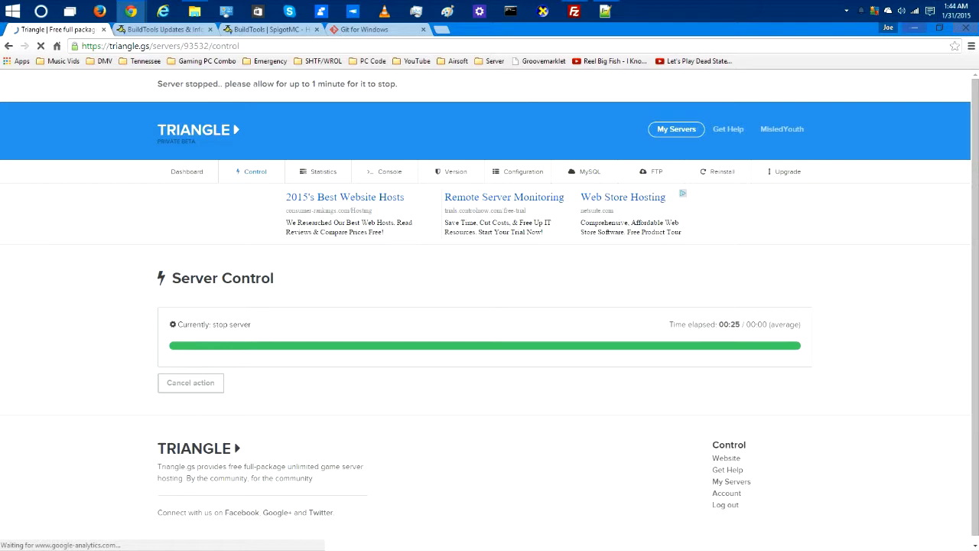
{"action": "left_click", "coordinate": [915, 28]}
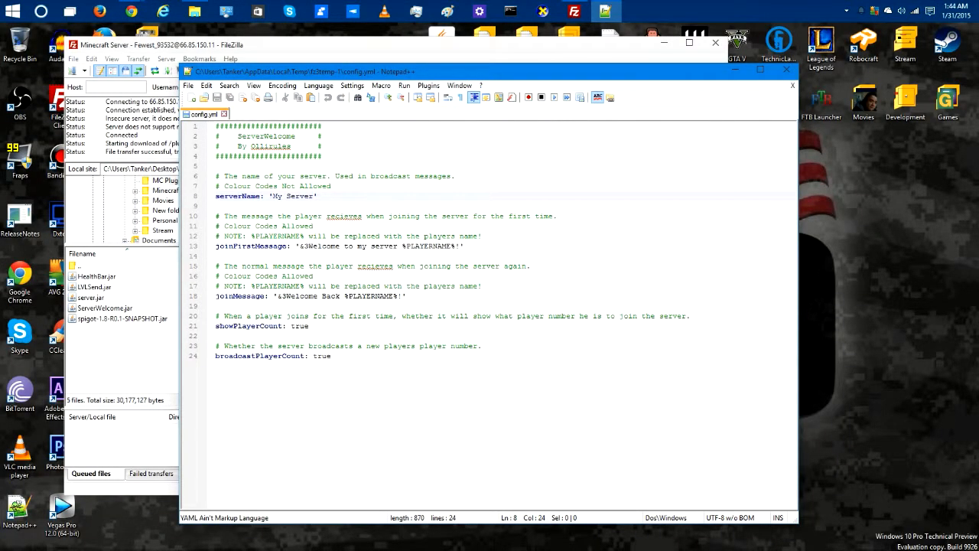
Step: Set the serverName value in config.yml to 'FW Gaming Nation'
{"action": "left_click_drag", "start_coordinate": [270, 196], "coordinate": [314, 196]}
{"action": "type", "text": "FW Gaming N"}
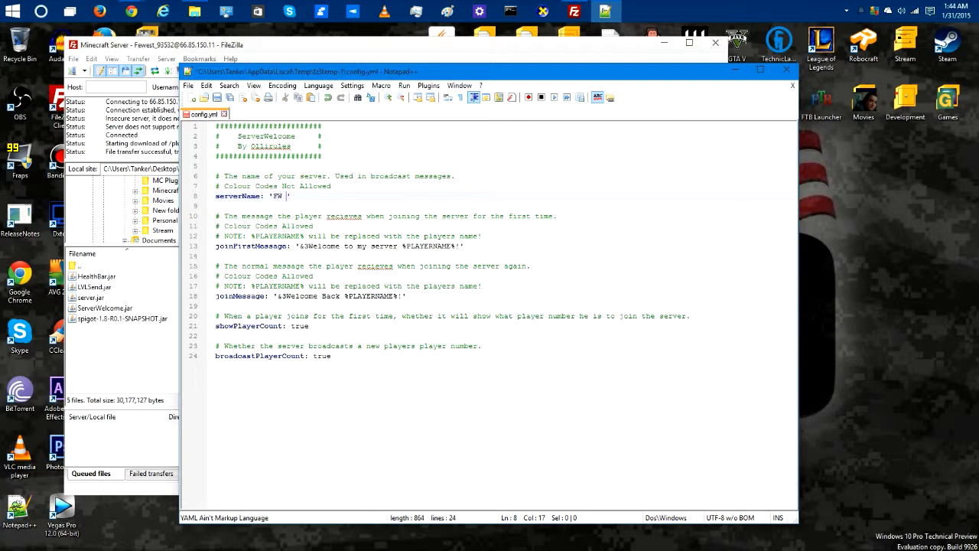
{"action": "type", "text": "ation"}
Step: Replace "my server" in the joinFirstMessage value with "the FW Gaming Nation", keeping the %PLAYERNAME% placeholder
{"action": "left_click", "coordinate": [291, 247]}
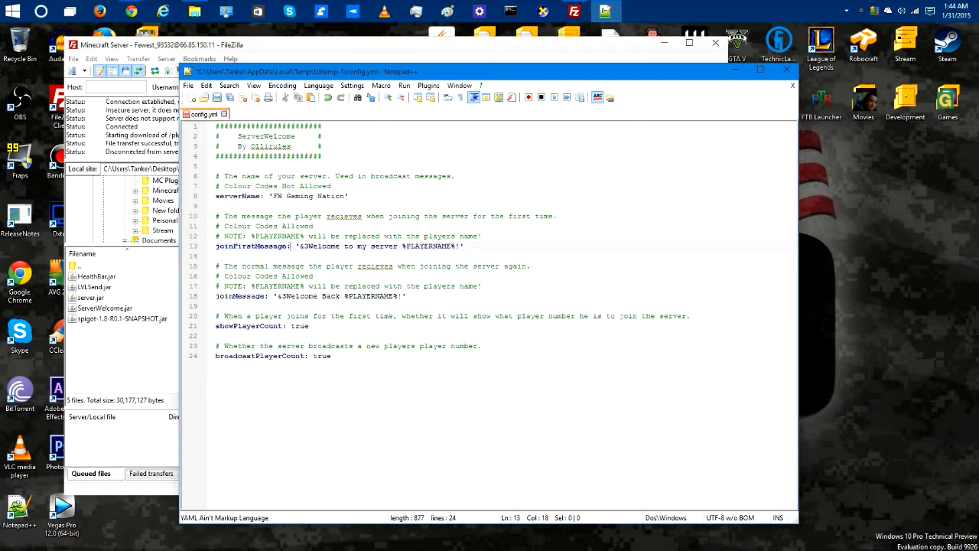
{"action": "left_click_drag", "start_coordinate": [357, 246], "coordinate": [395, 245]}
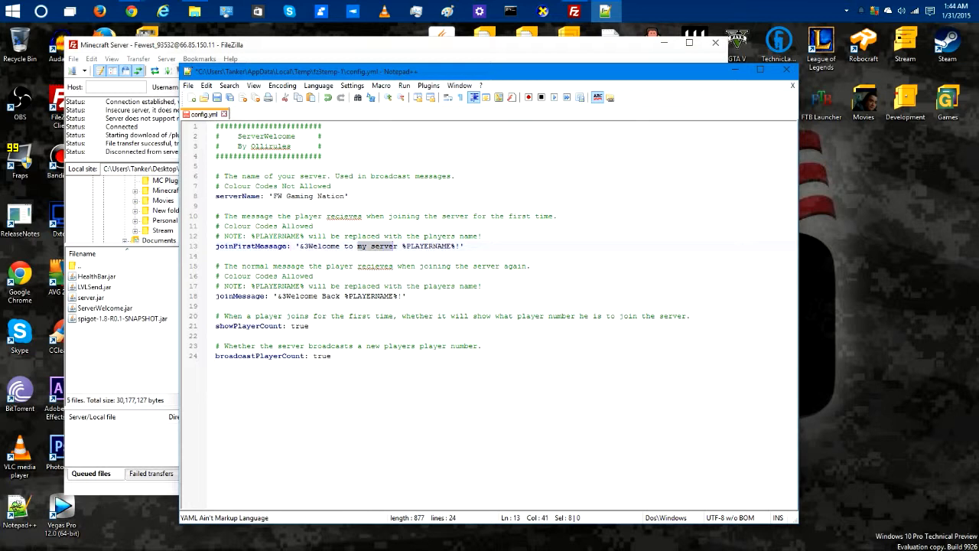
{"action": "type", "text": "the "}
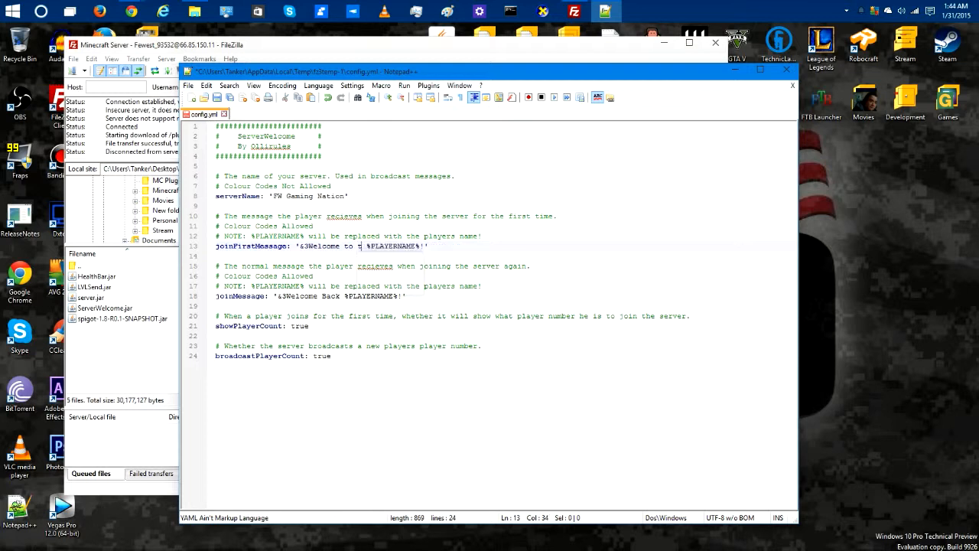
{"action": "type", "text": "FW Gaming "}
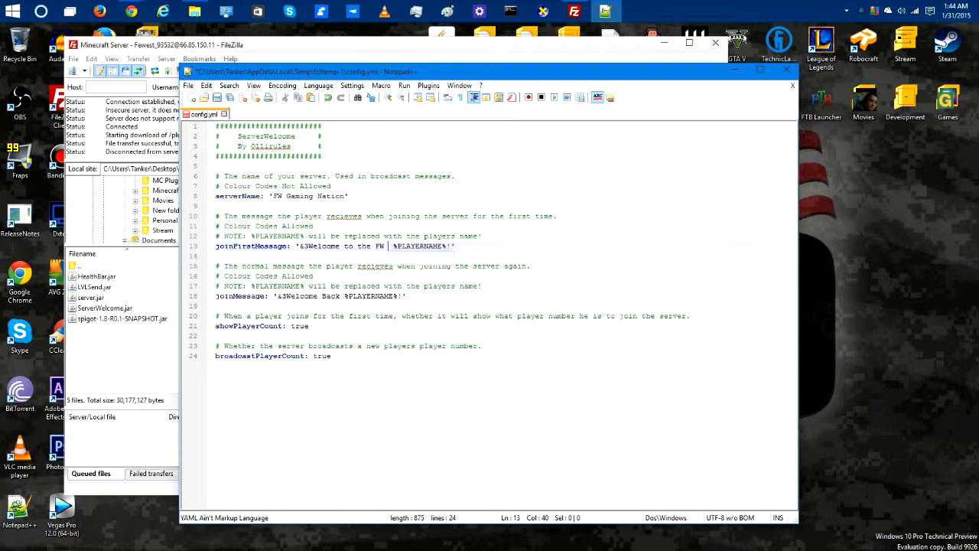
{"action": "type", "text": "Nation"}
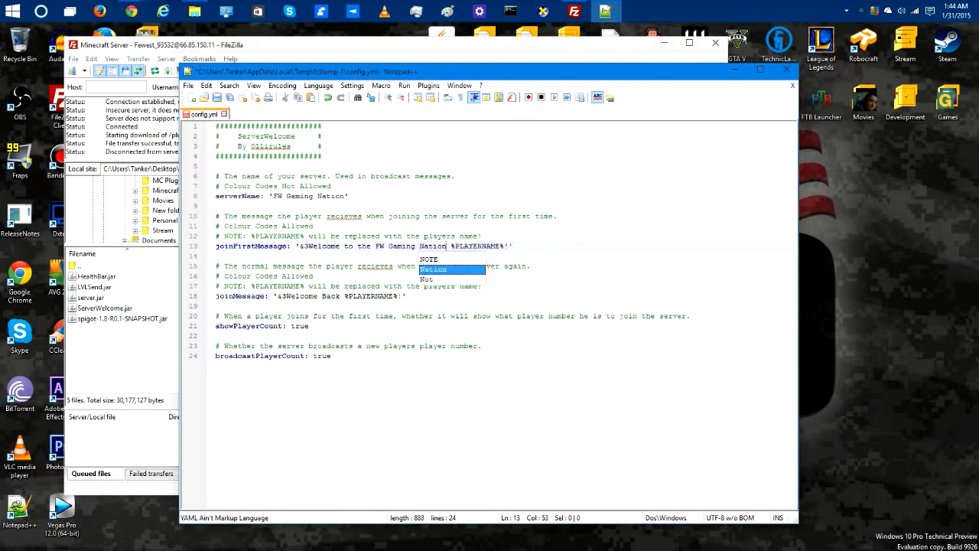
{"action": "key", "text": "Escape"}
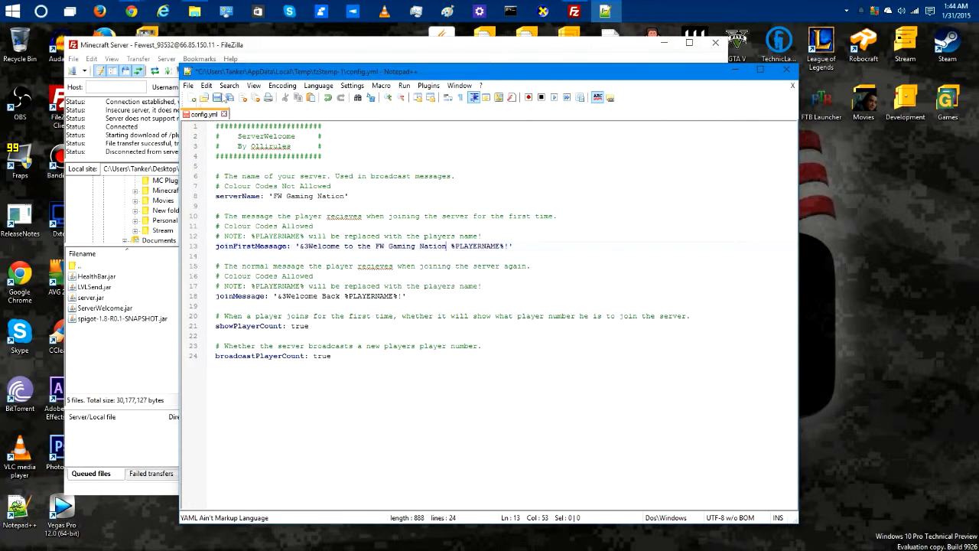
Step: Save config.yml, upload the changed file back to the server, and close the file and Notepad++
{"action": "left_click", "coordinate": [218, 98]}
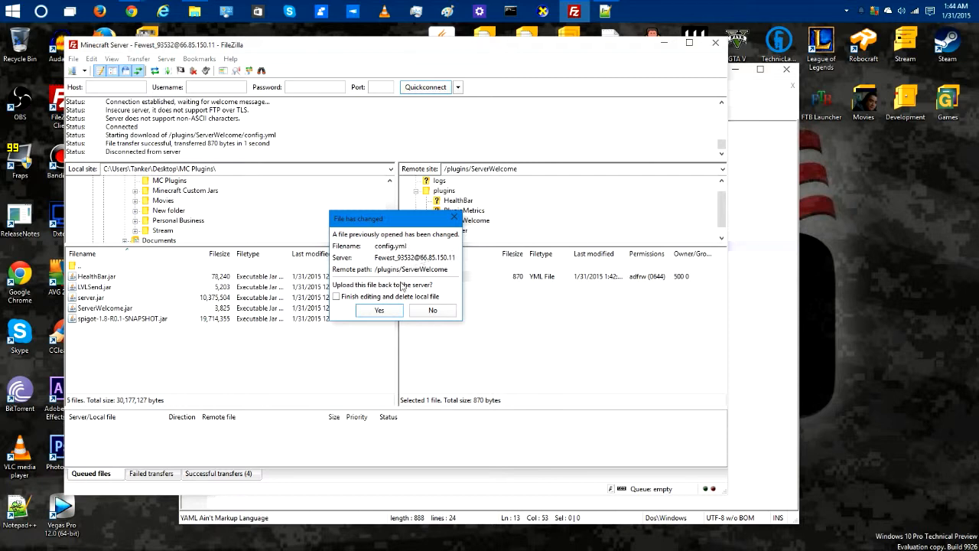
{"action": "left_click", "coordinate": [378, 311]}
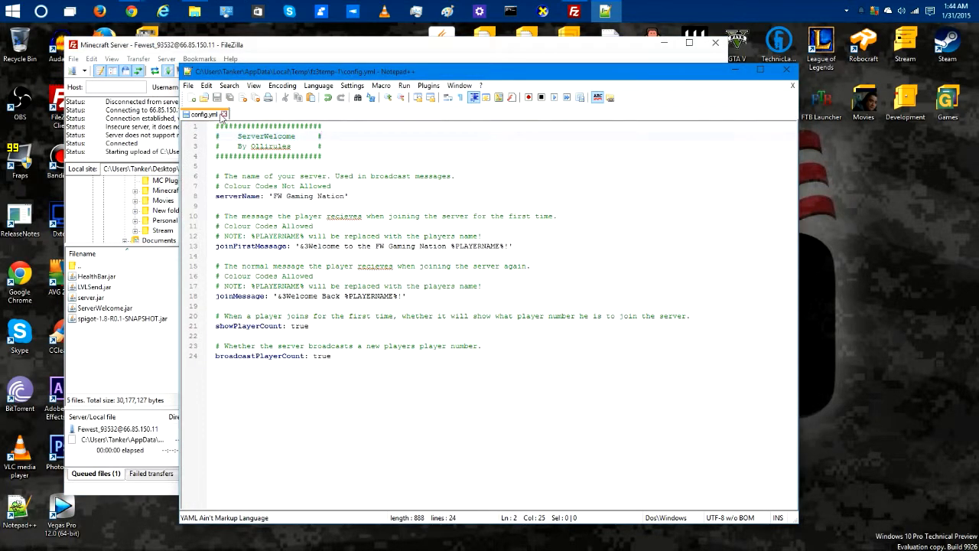
{"action": "left_click", "coordinate": [224, 114]}
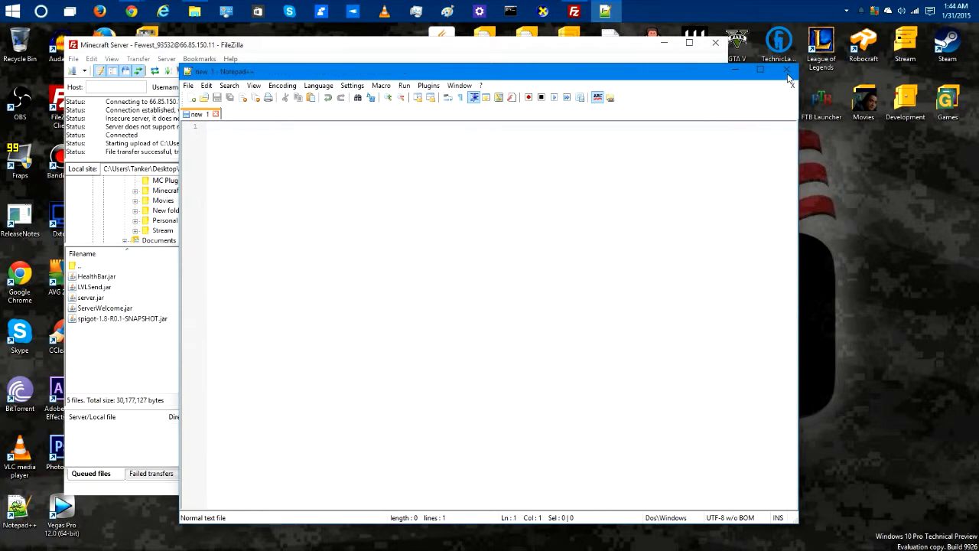
{"action": "key", "text": "alt+F4"}
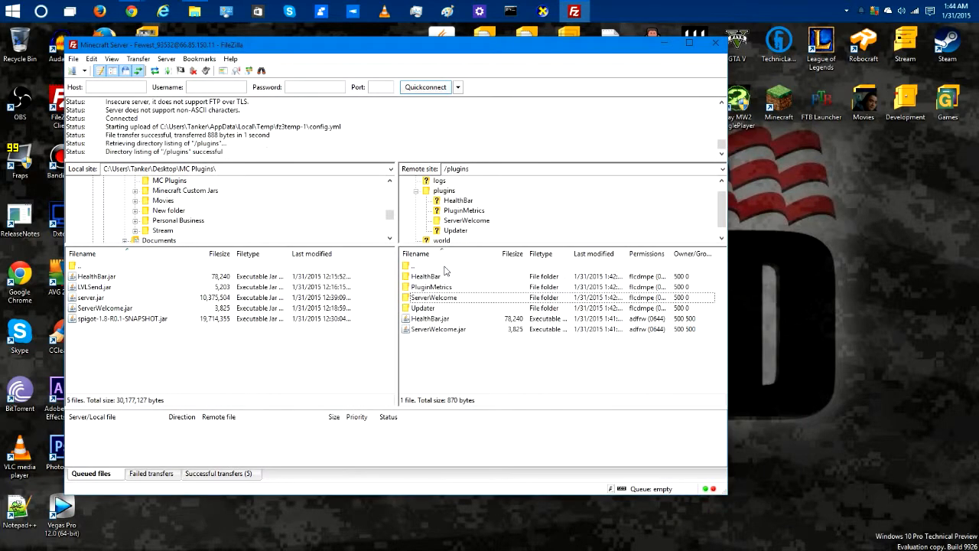
Step: Return to the server's root directory in FileZilla and refresh its listing to examine the files and folders
{"action": "double_click", "coordinate": [419, 265]}
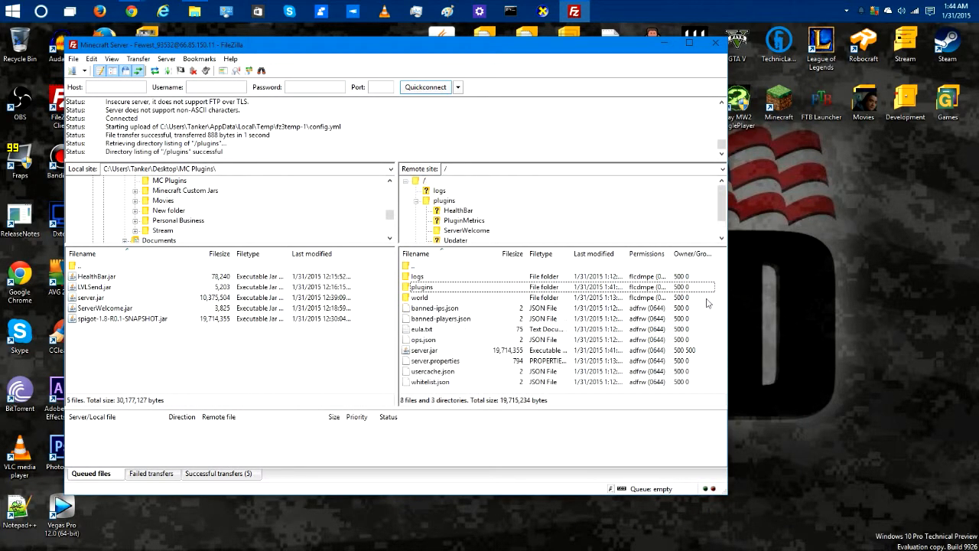
{"action": "key", "text": "F5"}
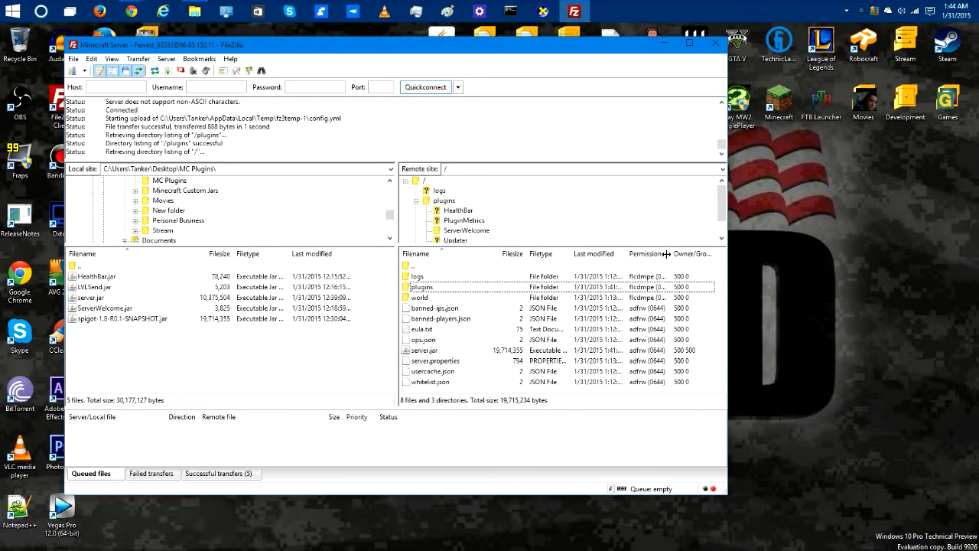
{"action": "scroll", "coordinate": [643, 291], "scroll_direction": "down", "scroll_amount": 2}
{"action": "scroll", "coordinate": [688, 274], "scroll_direction": "up", "scroll_amount": 2}
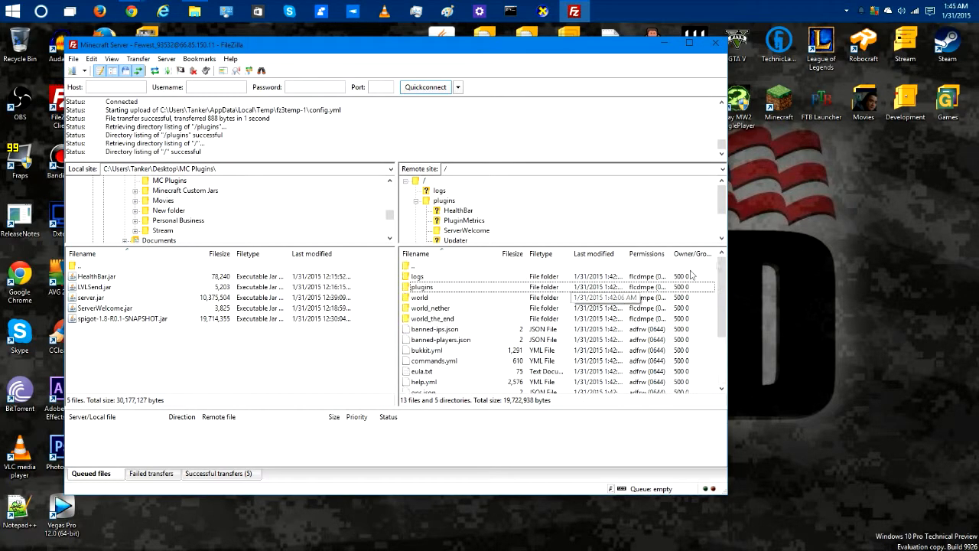
{"action": "right_click", "coordinate": [717, 268]}
{"action": "left_click", "coordinate": [707, 297]}
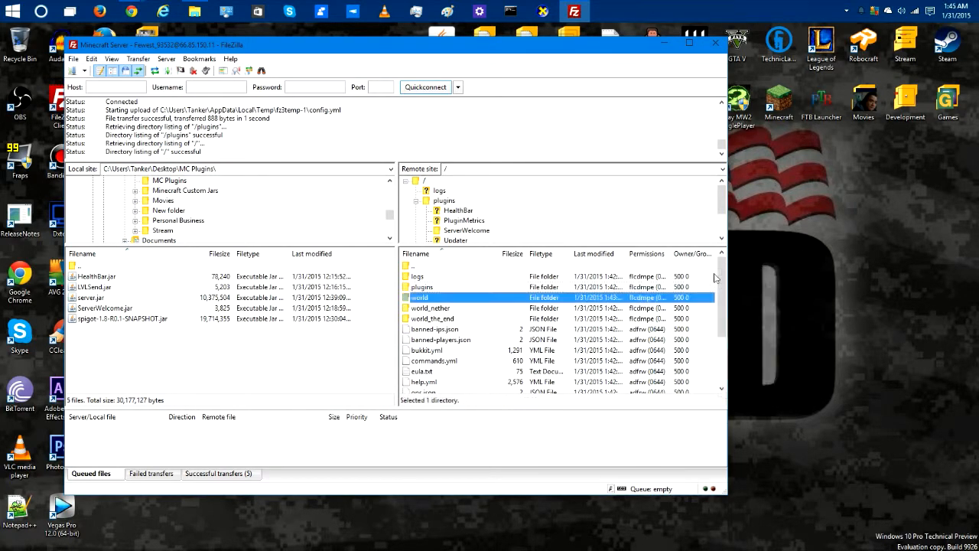
{"action": "left_click", "coordinate": [717, 274]}
Step: Switch back to the Triangle site in Chrome and start the server from its Server Control page
{"action": "left_click", "coordinate": [664, 43]}
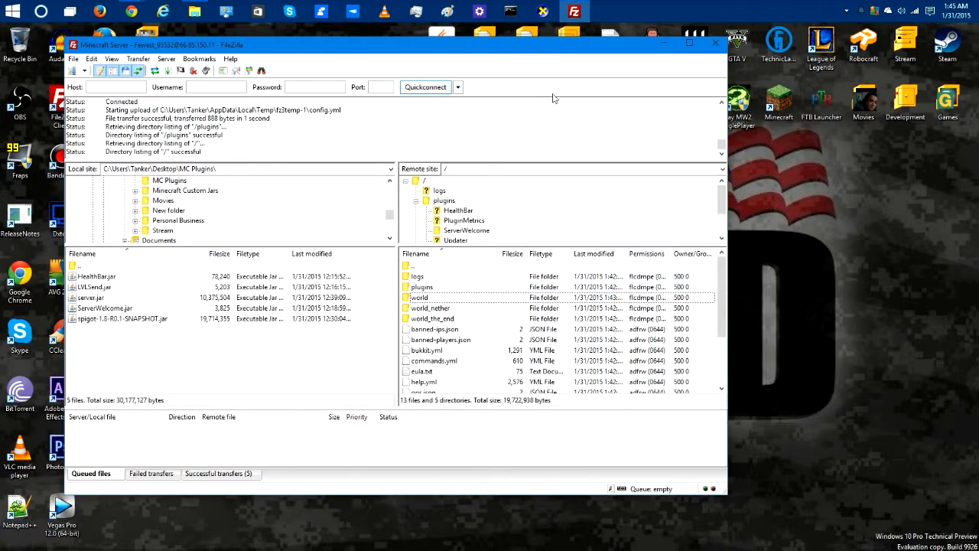
{"action": "left_click", "coordinate": [131, 10]}
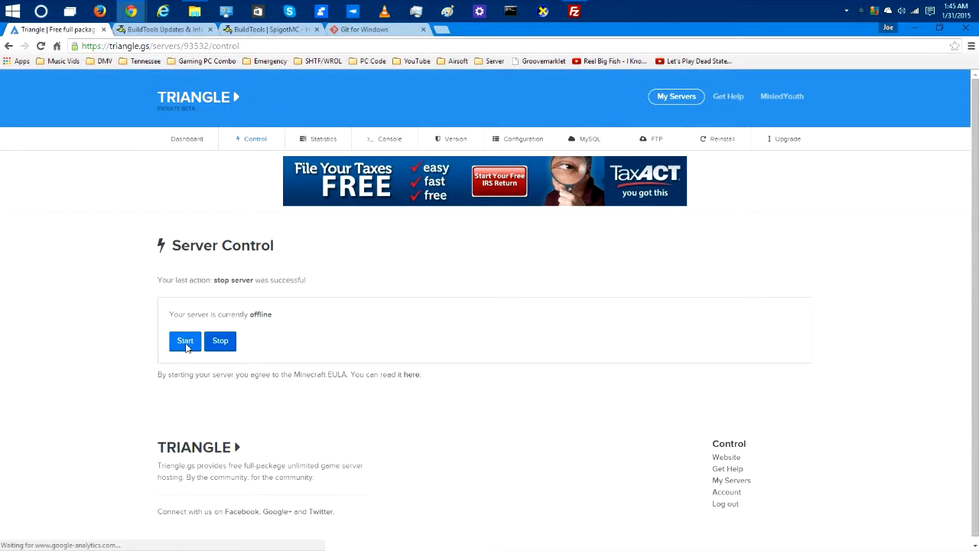
{"action": "left_click", "coordinate": [185, 344]}
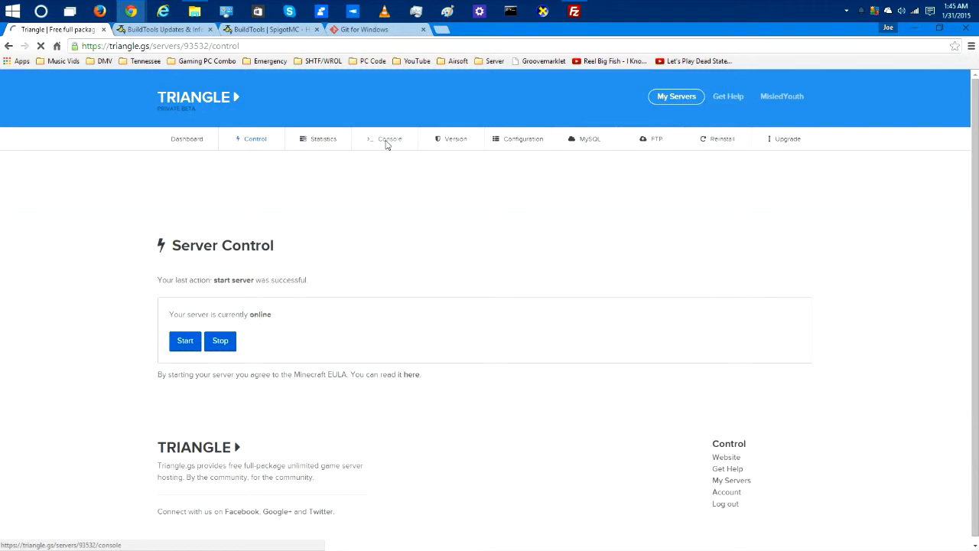
Step: Open the server's console again and examine the log of the restart
{"action": "left_click", "coordinate": [387, 142]}
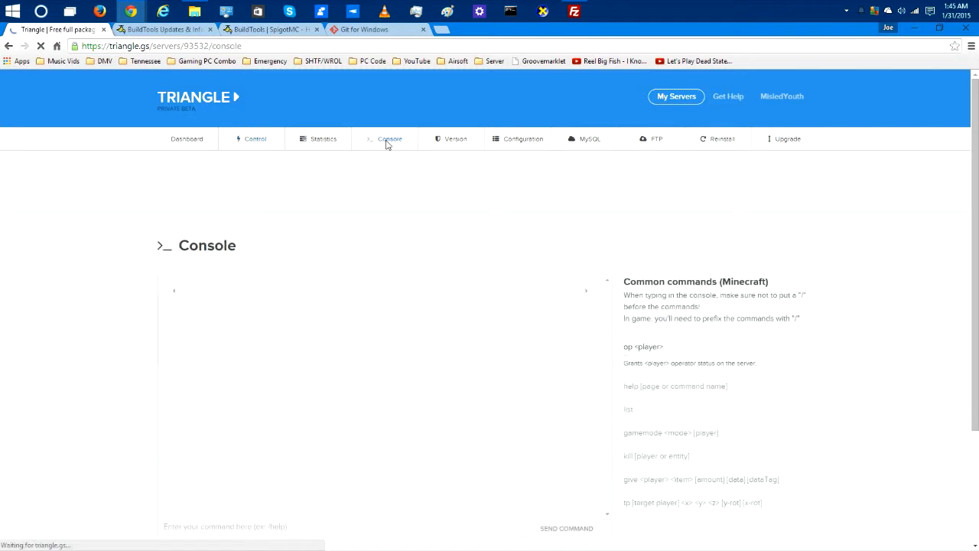
{"action": "scroll", "coordinate": [824, 236], "scroll_direction": "down", "scroll_amount": 1}
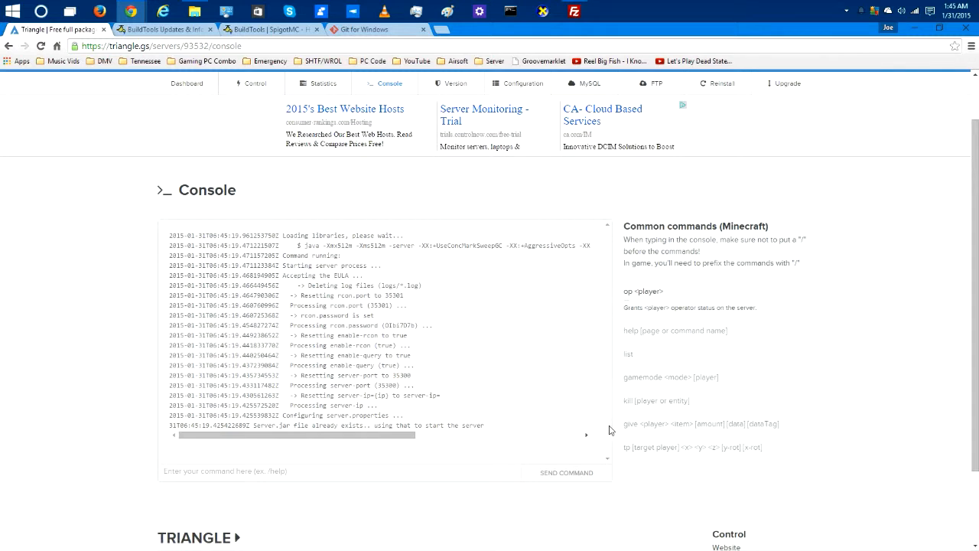
{"action": "left_click_drag", "start_coordinate": [350, 437], "coordinate": [210, 433]}
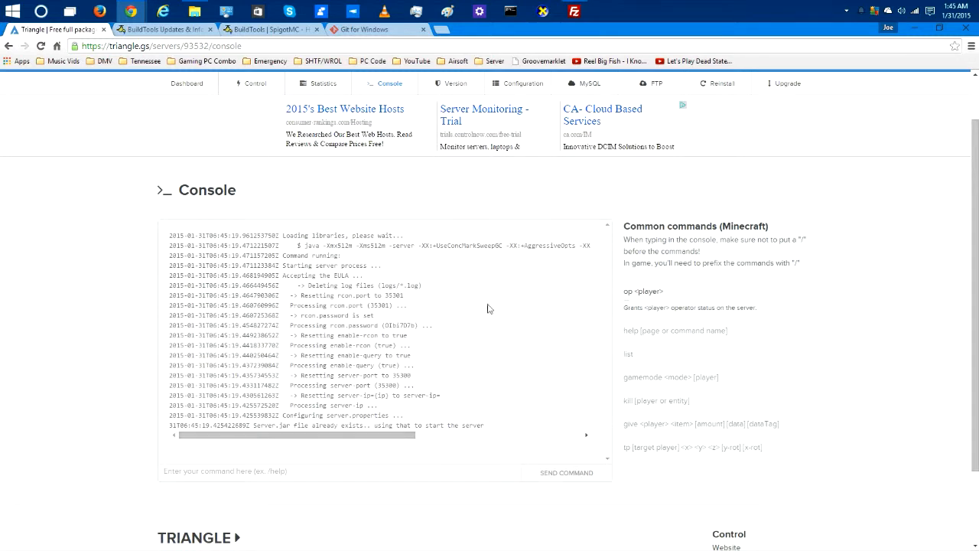